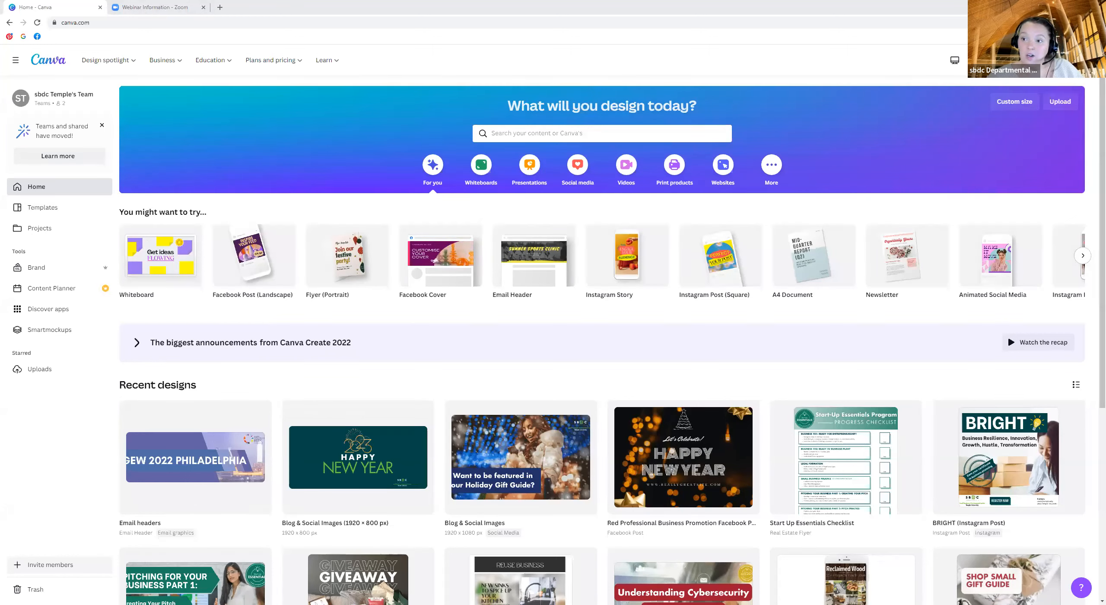
Look up design types starting with "f" and "l", and view the suggestions of the home page's template search.
left_click(1028, 60)
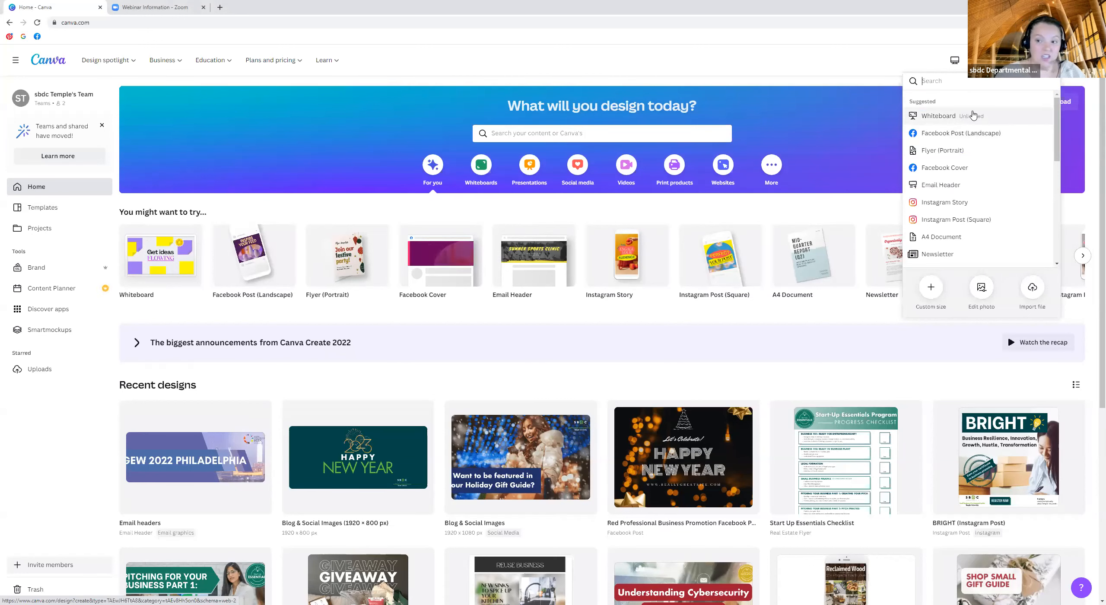
type("f")
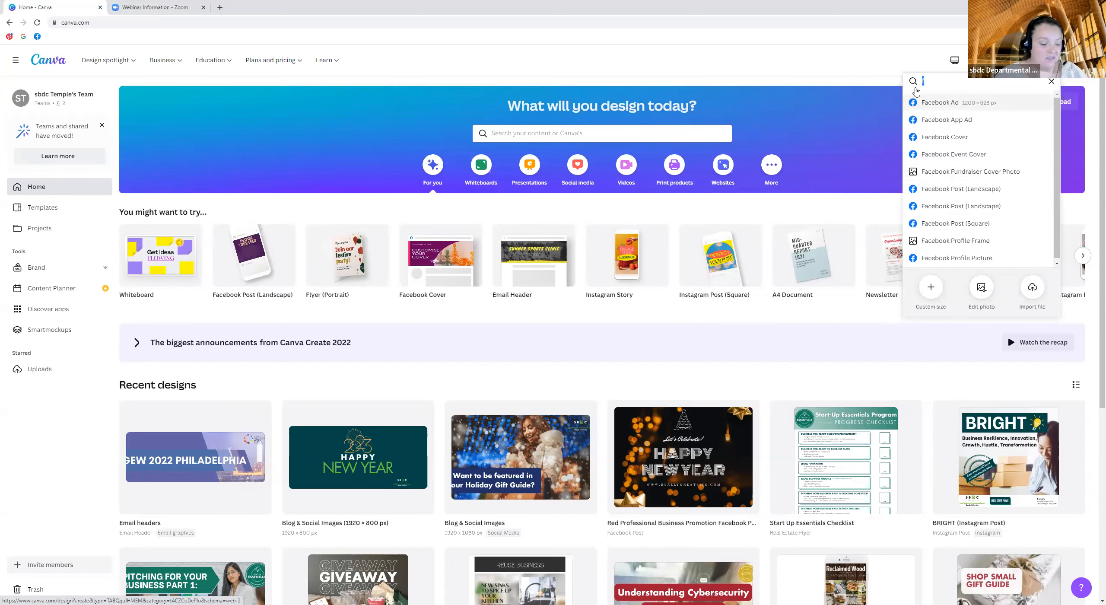
key("BackSpace")
type("l")
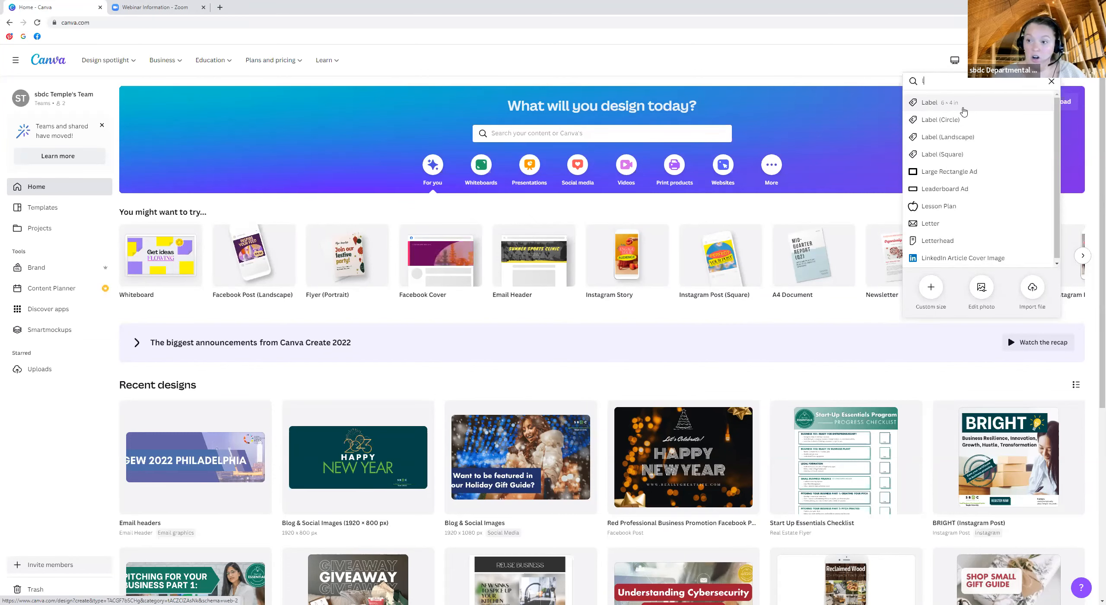
key("BackSpace")
left_click(528, 138)
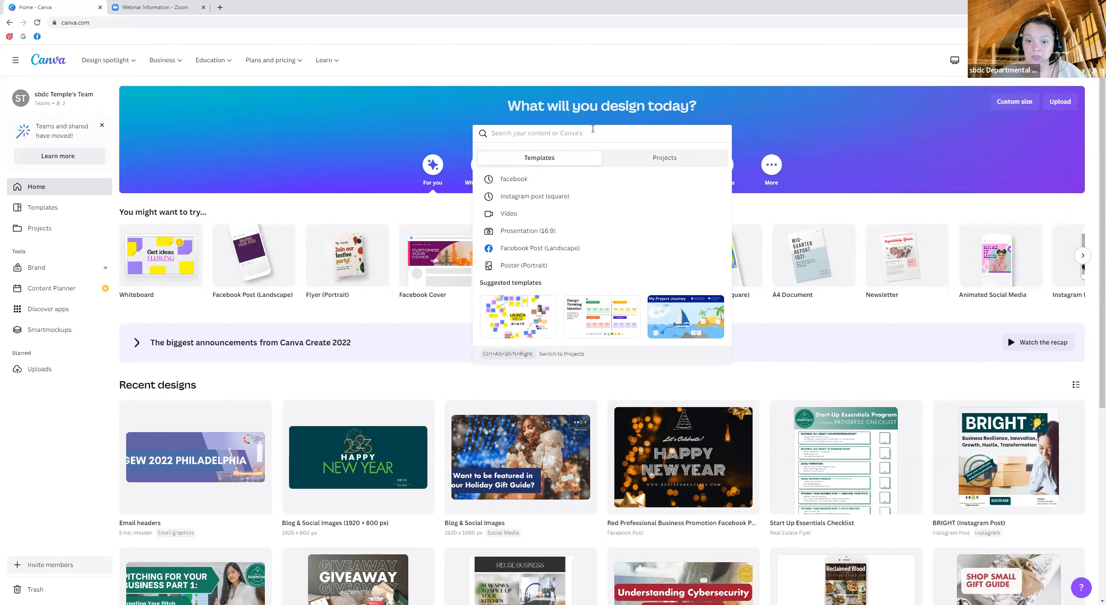
left_click(901, 310)
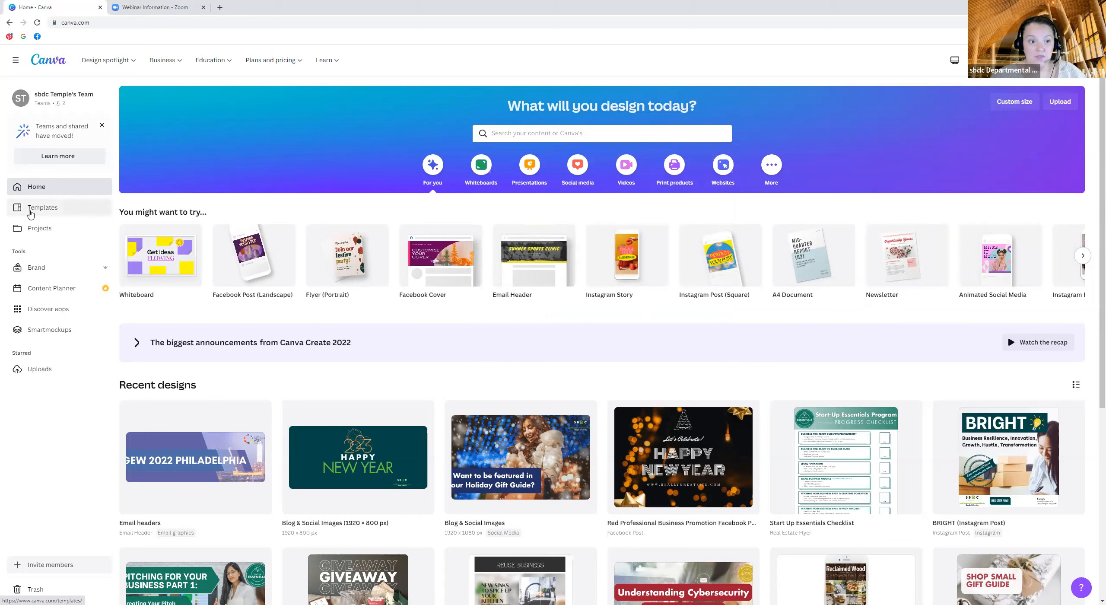
Open the templates library and examine its popular topics, recommended, trending and new template sections.
left_click(33, 213)
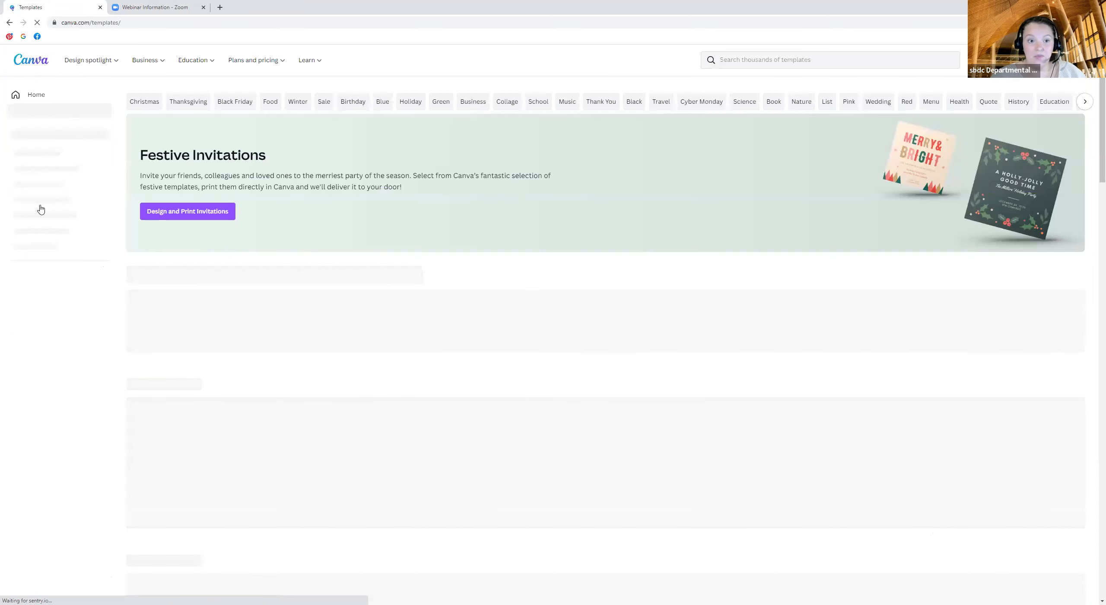
scroll(440, 413, "down", 1)
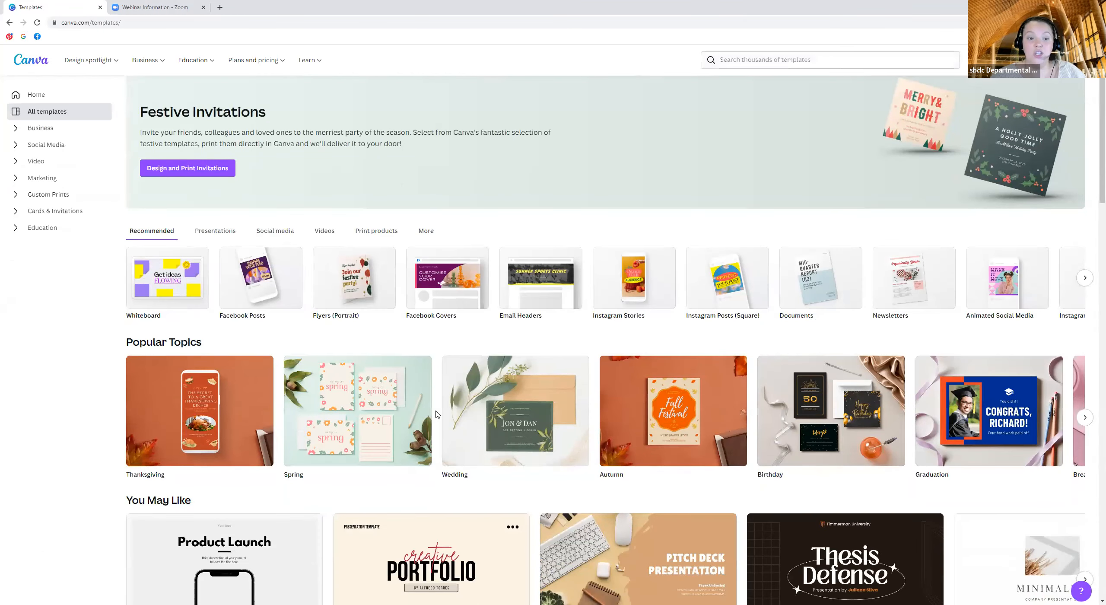
scroll(423, 402, "down", 2)
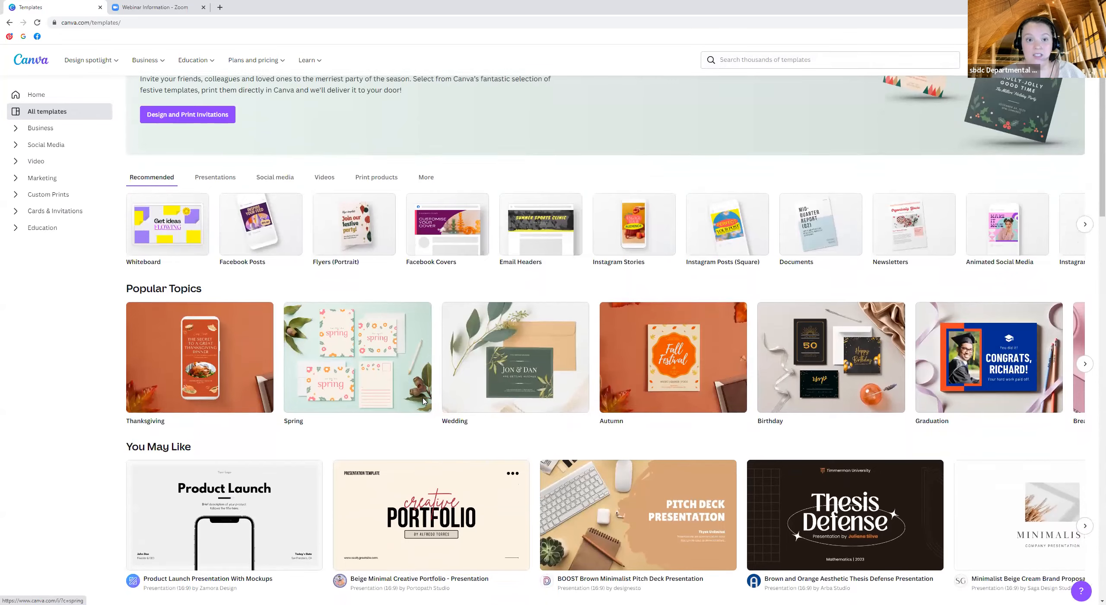
scroll(423, 402, "down", 3)
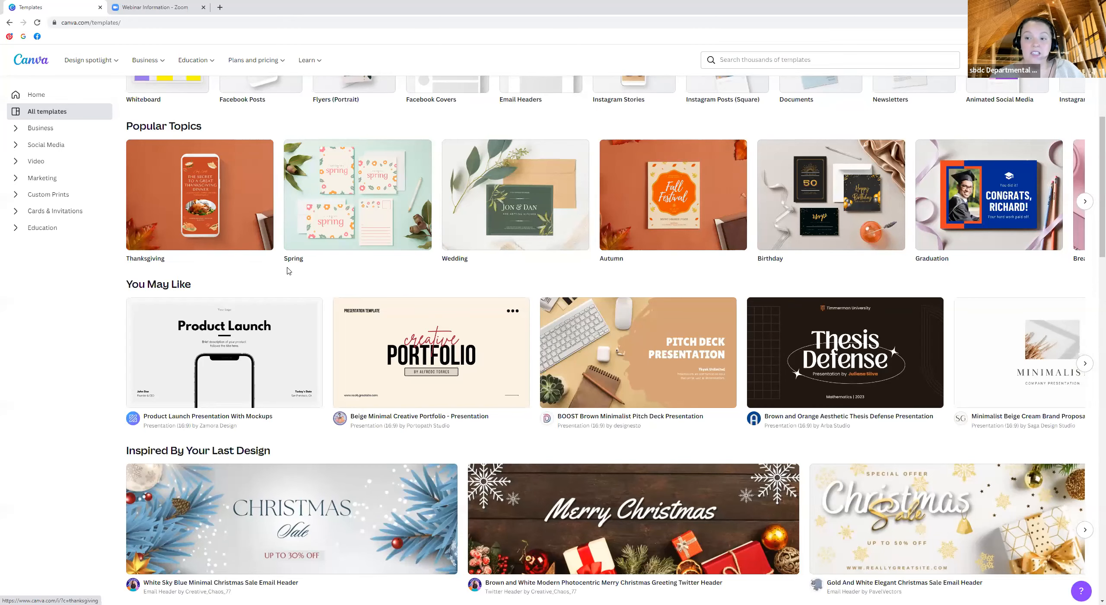
scroll(287, 266, "down", 2)
scroll(339, 273, "down", 5)
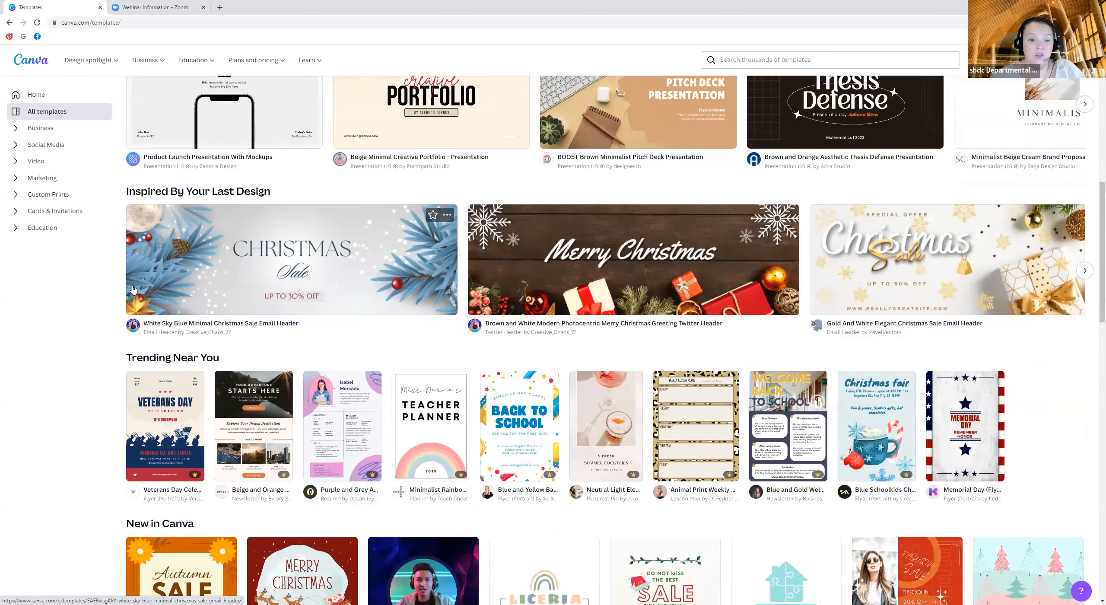
scroll(243, 305, "down", 3)
scroll(277, 348, "down", 4)
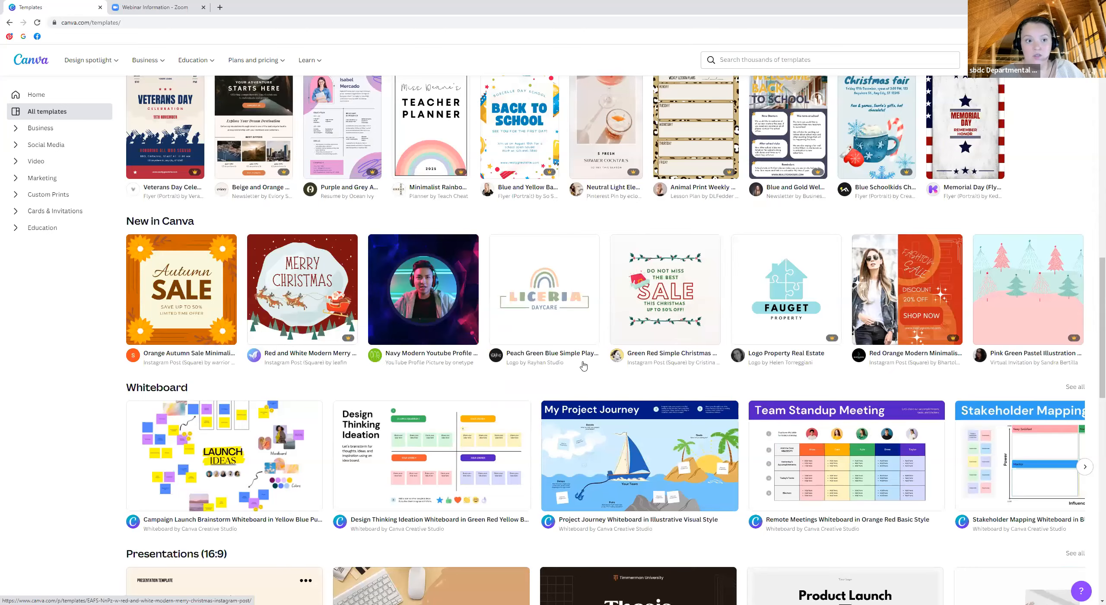
scroll(579, 365, "down", 1)
scroll(589, 373, "up", 7)
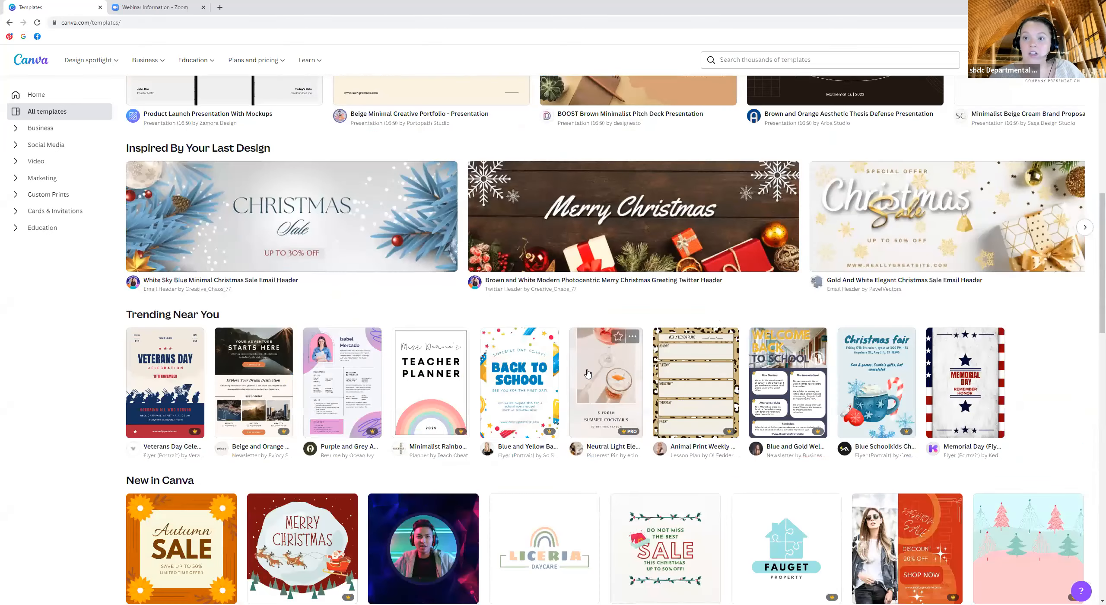
scroll(587, 374, "up", 3)
scroll(587, 373, "up", 3)
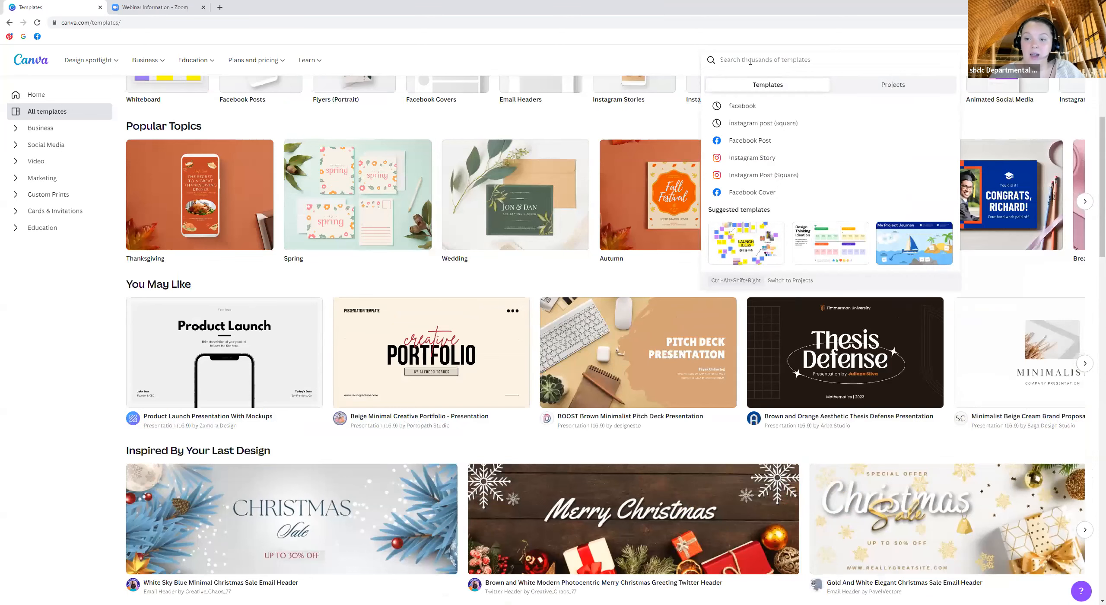
Open the Facebook Post template collection and create a blank Facebook post from it.
left_click(761, 141)
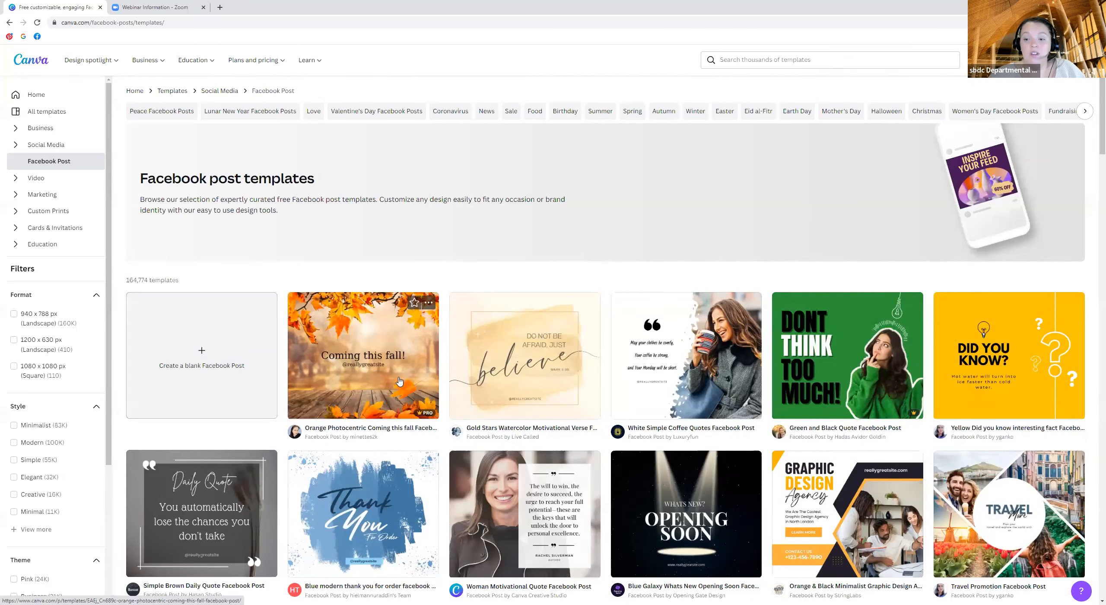
scroll(399, 387, "down", 1)
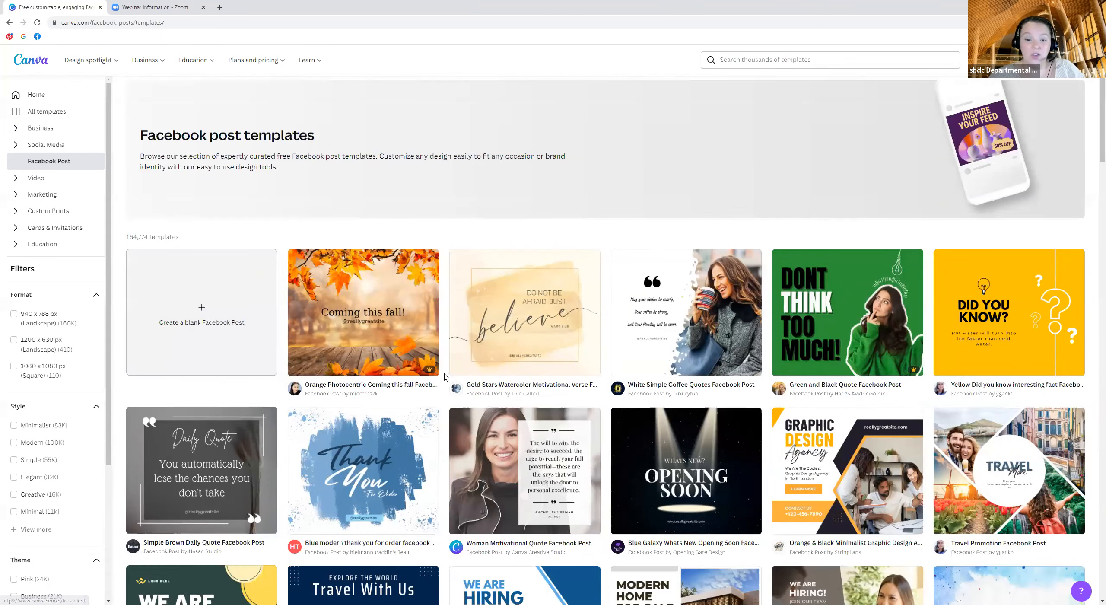
scroll(451, 395, "down", 2)
scroll(452, 370, "down", 2)
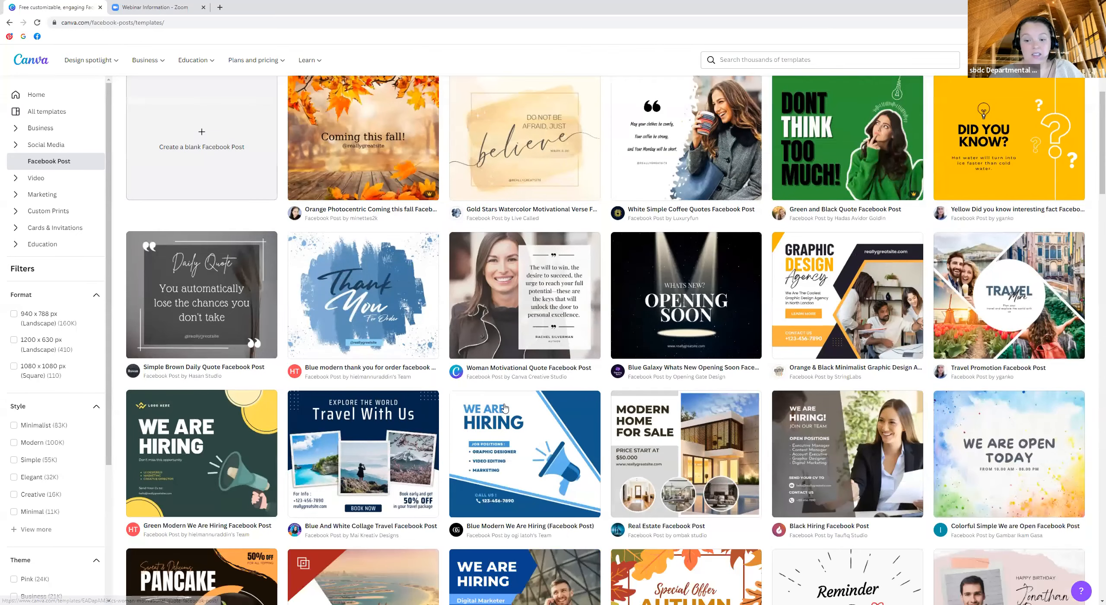
scroll(576, 450, "down", 5)
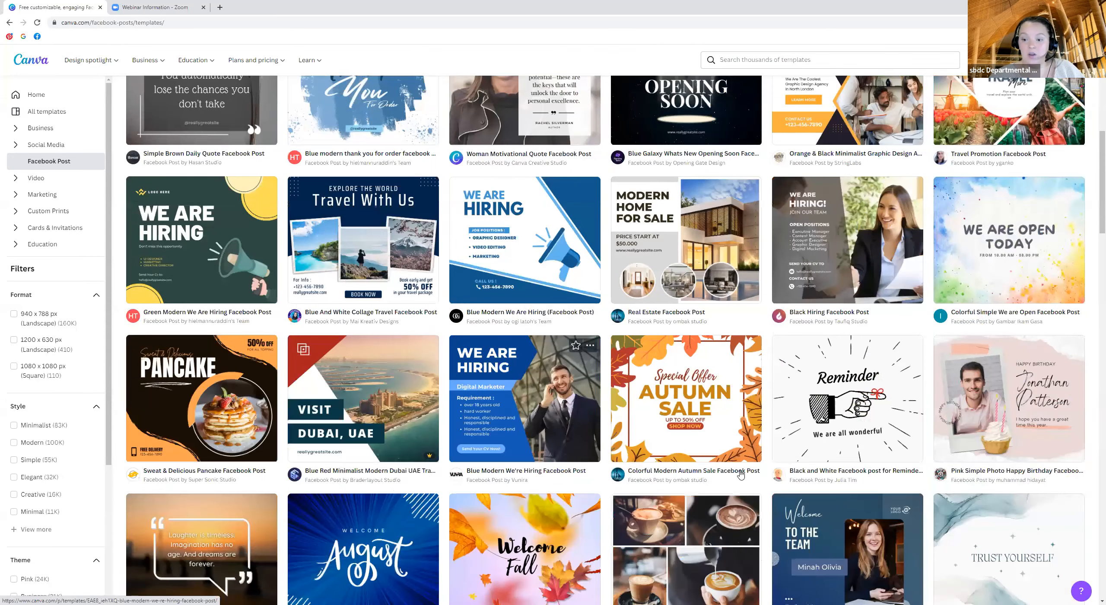
scroll(829, 461, "down", 1)
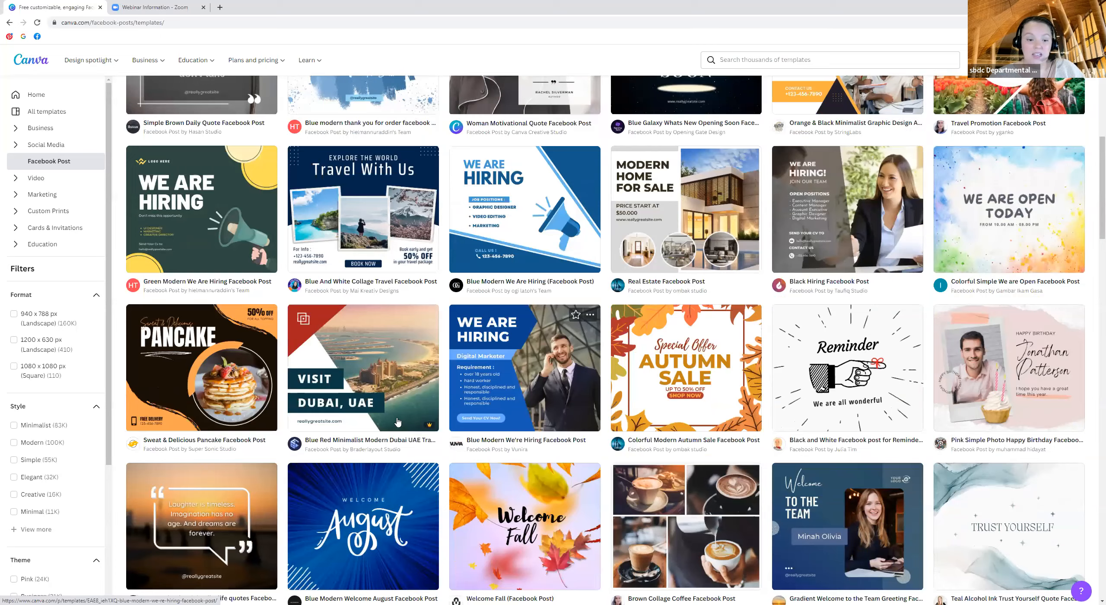
scroll(396, 426, "down", 2)
scroll(359, 366, "up", 1)
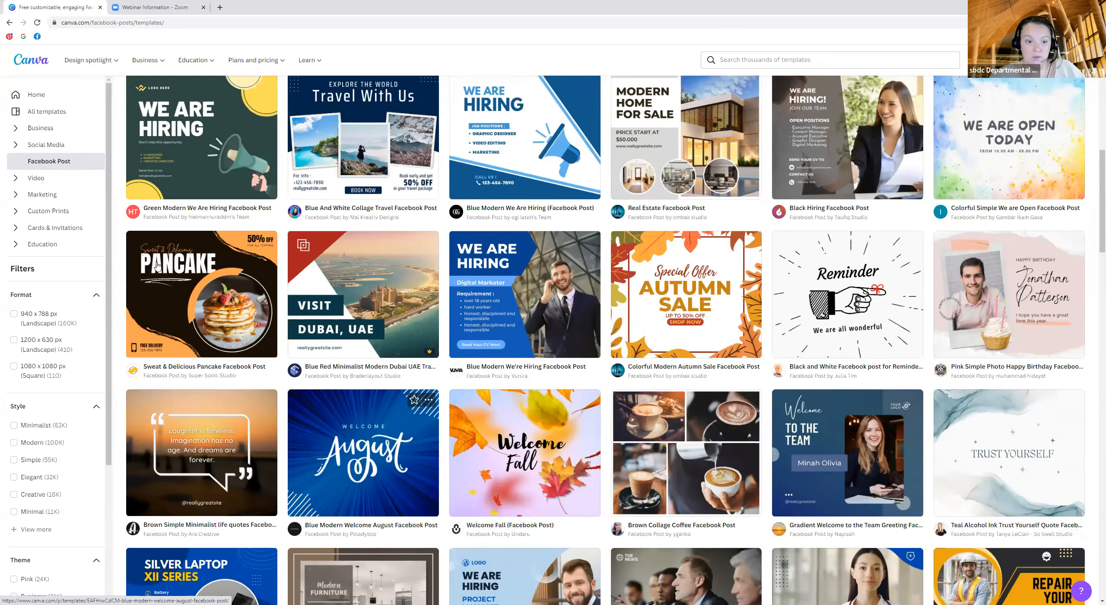
left_click(188, 314)
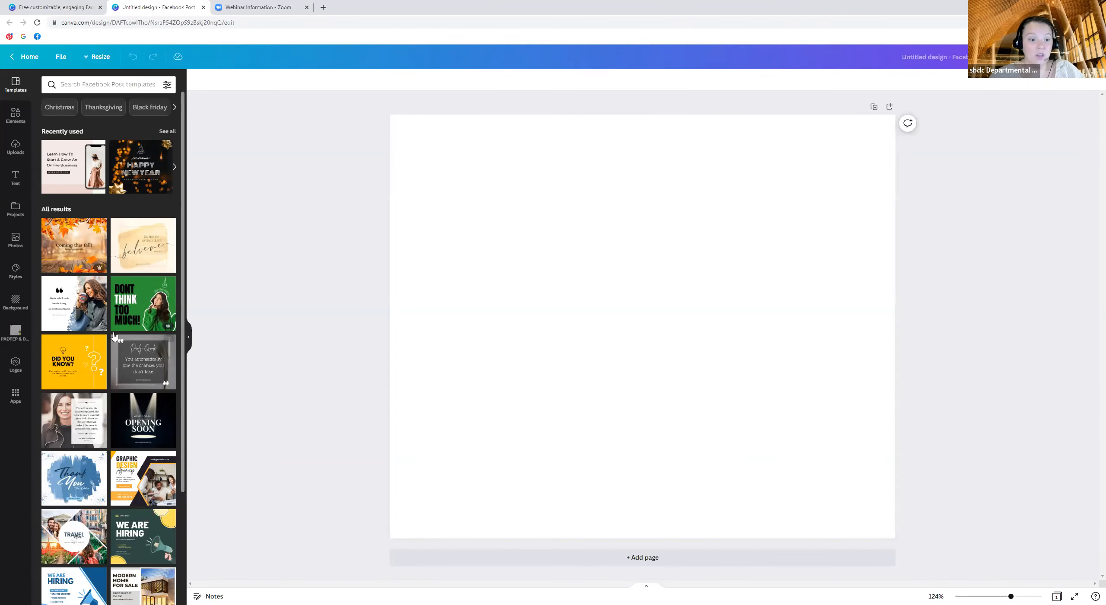
Search the Facebook post templates for "sale" and apply the black Black Friday Sale template to the page.
left_click(122, 86)
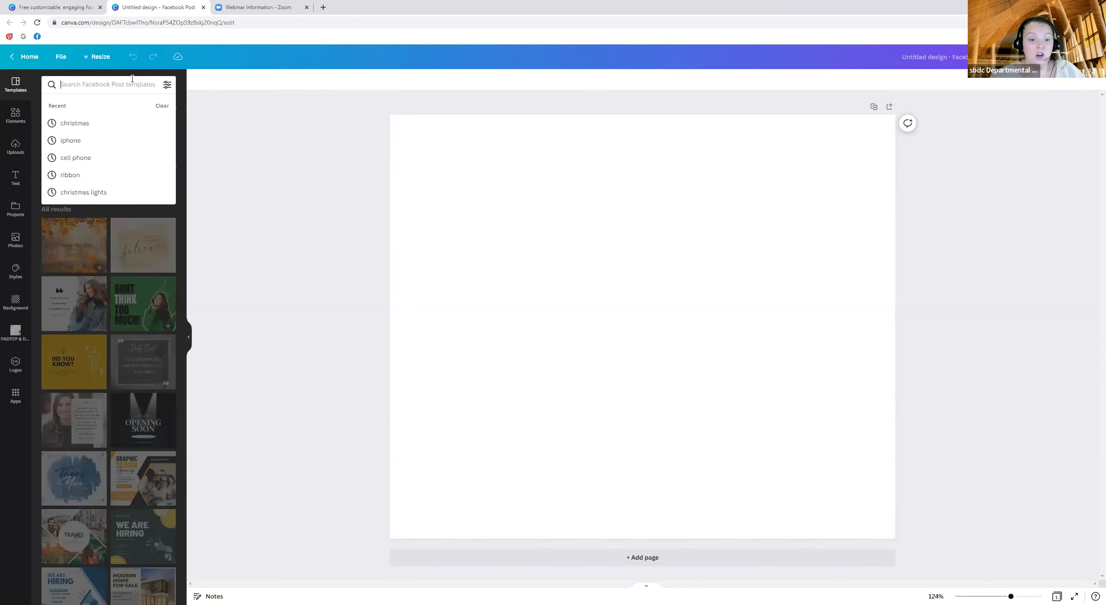
type("sale")
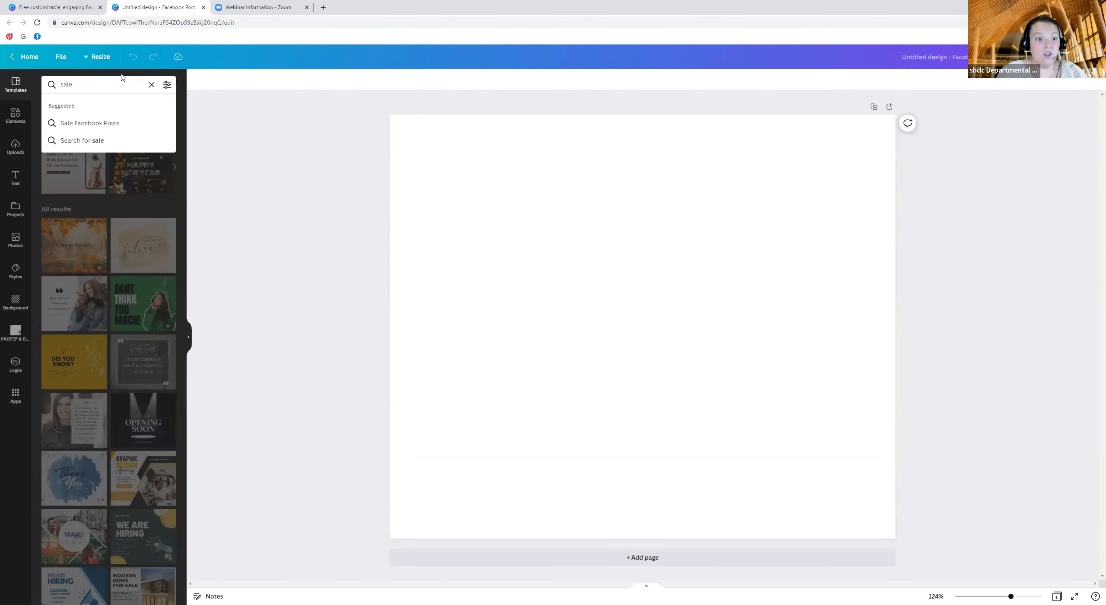
key("Return")
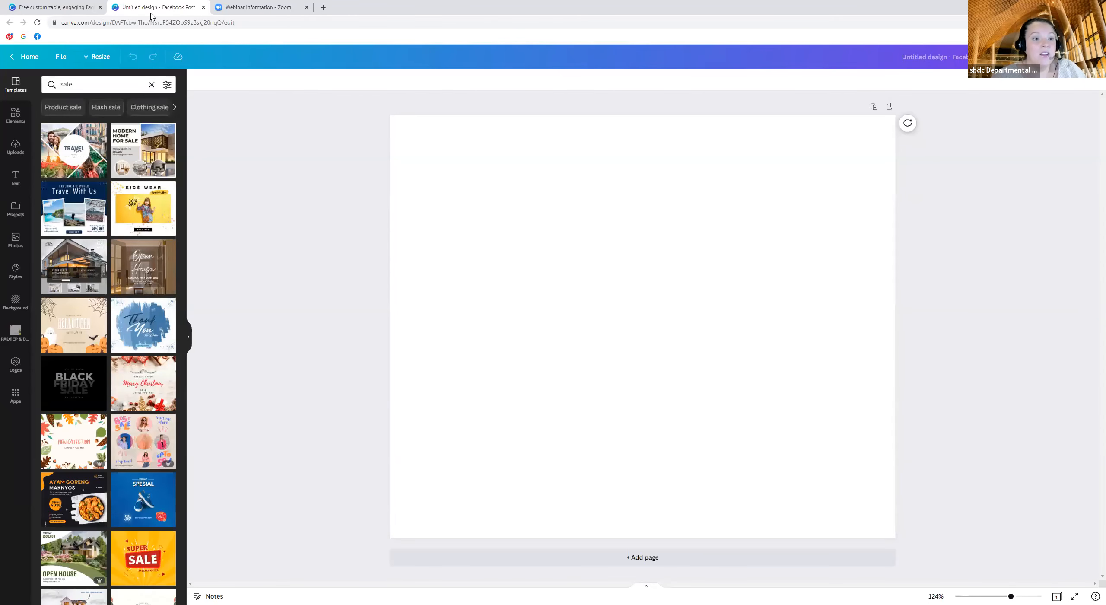
scroll(108, 246, "down", 3)
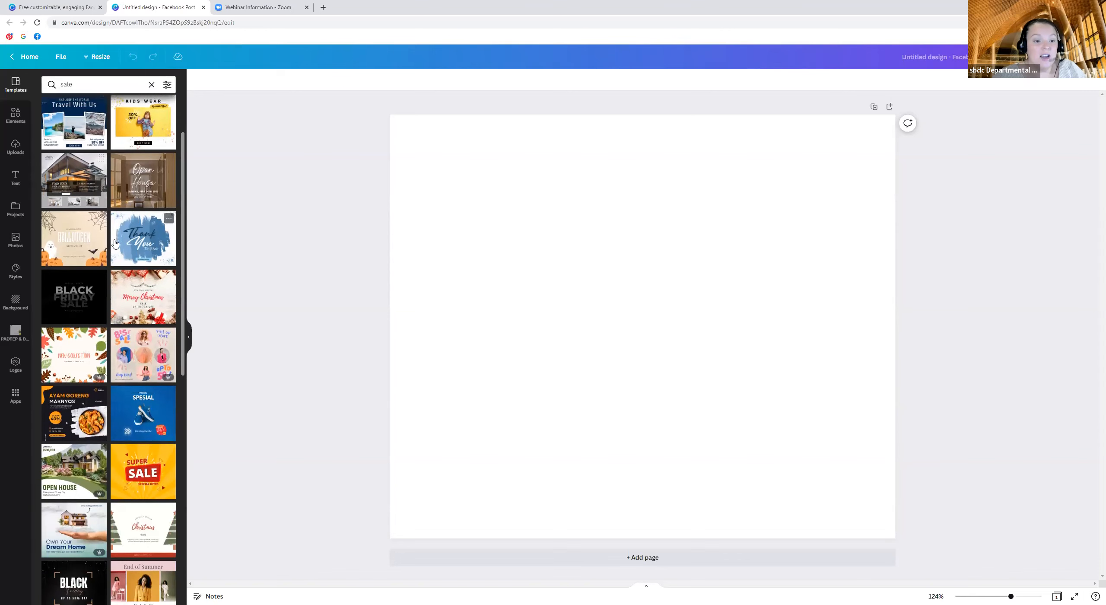
left_click(75, 271)
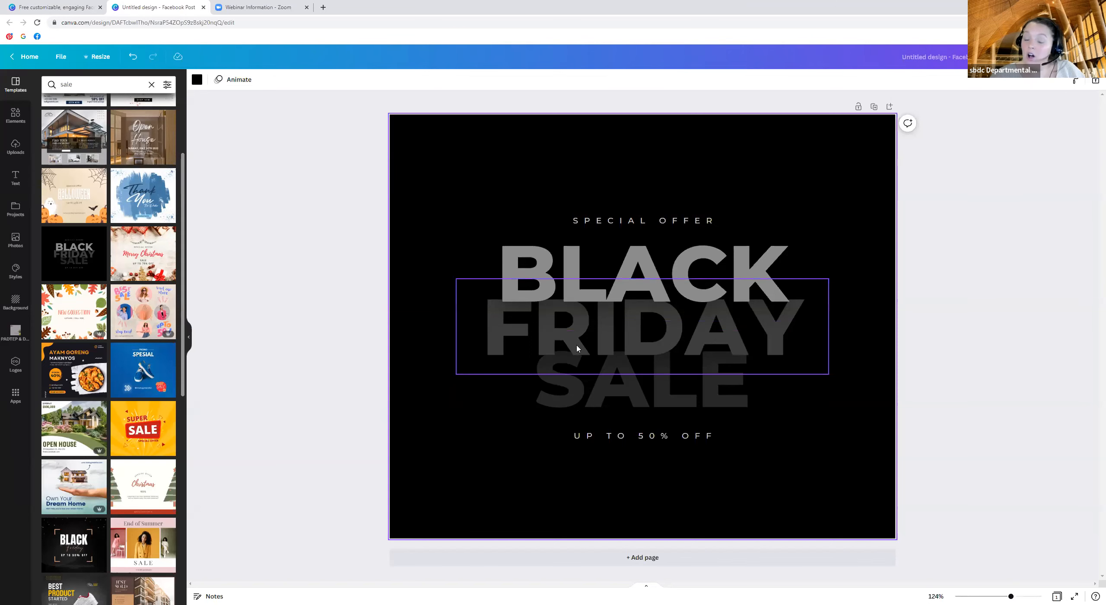
Spread the BLACK, FRIDAY, SALE and UP TO 50% OFF text boxes apart across the page.
left_click(583, 293)
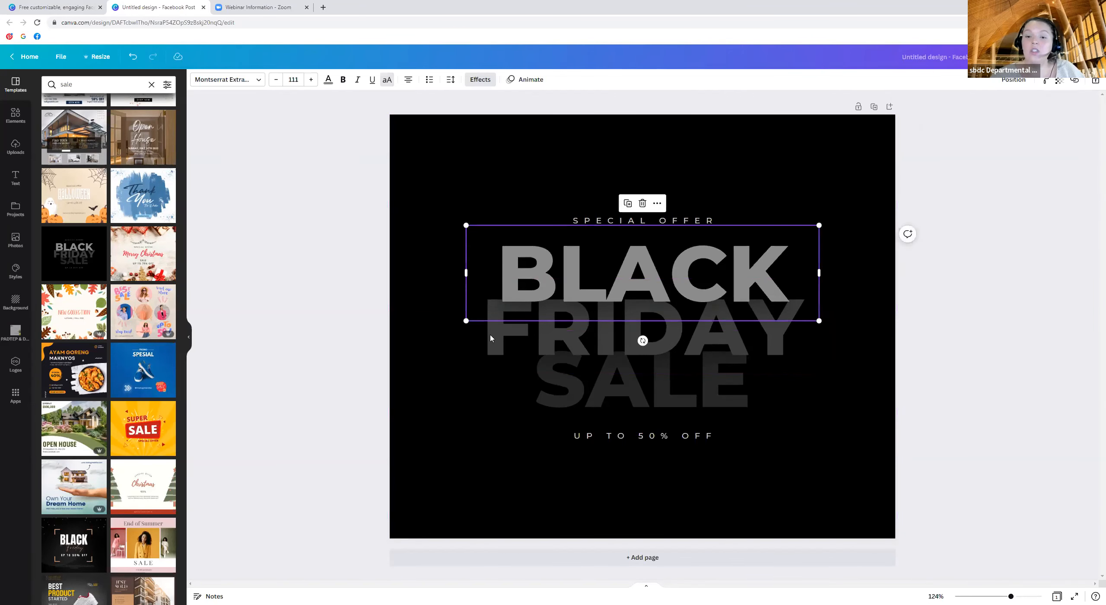
left_click(576, 212)
left_click(581, 221)
left_click_drag(483, 260, 381, 245)
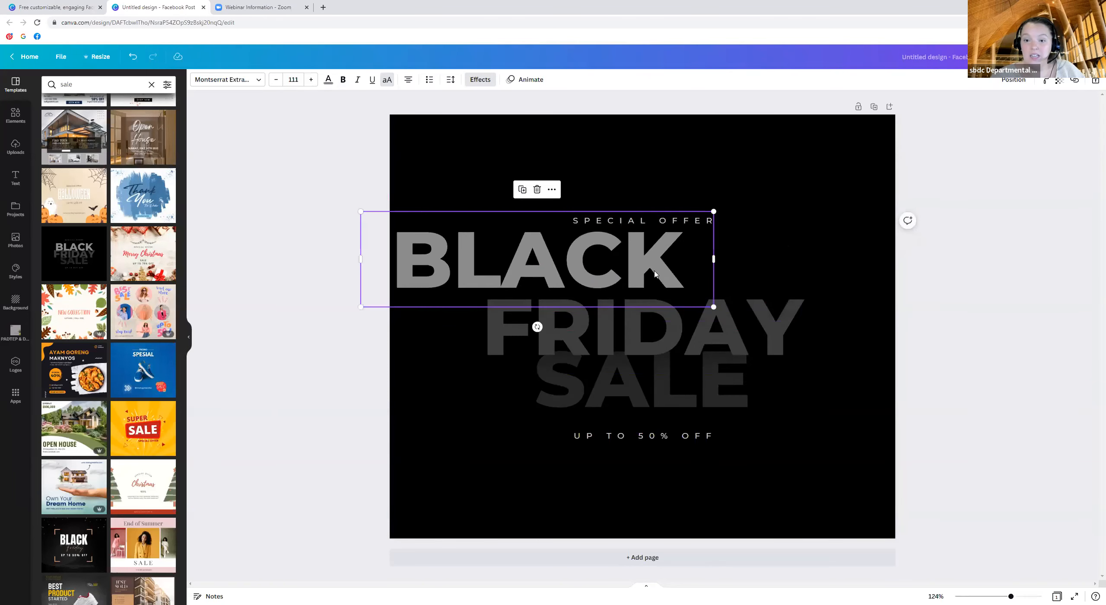
left_click_drag(773, 338, 863, 324)
left_click_drag(733, 376, 610, 386)
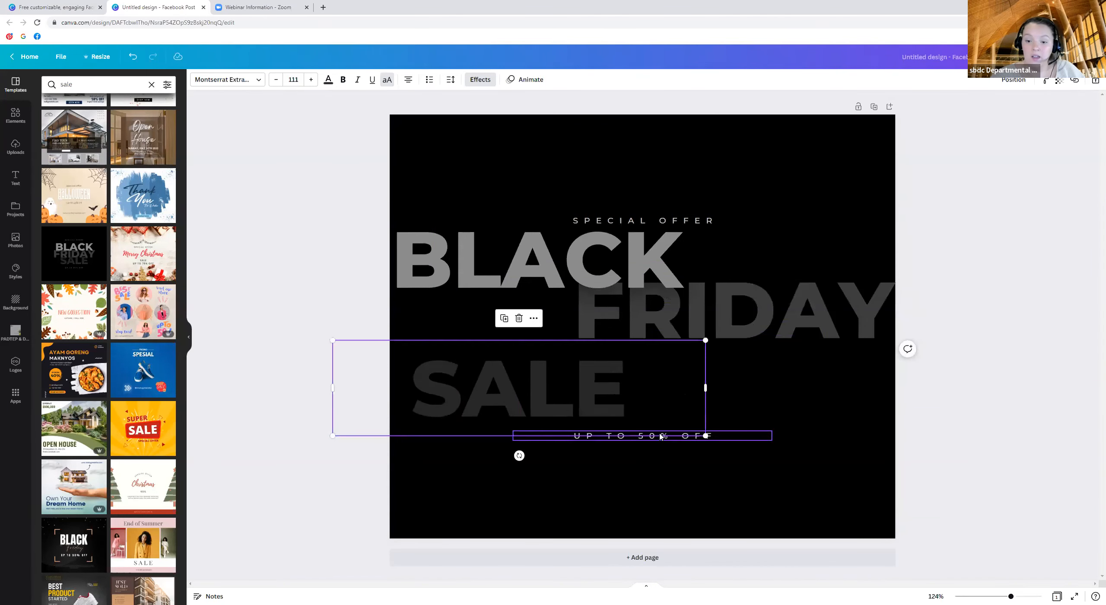
left_click_drag(584, 429, 610, 485)
left_click(709, 319)
left_click_drag(709, 318, 728, 386)
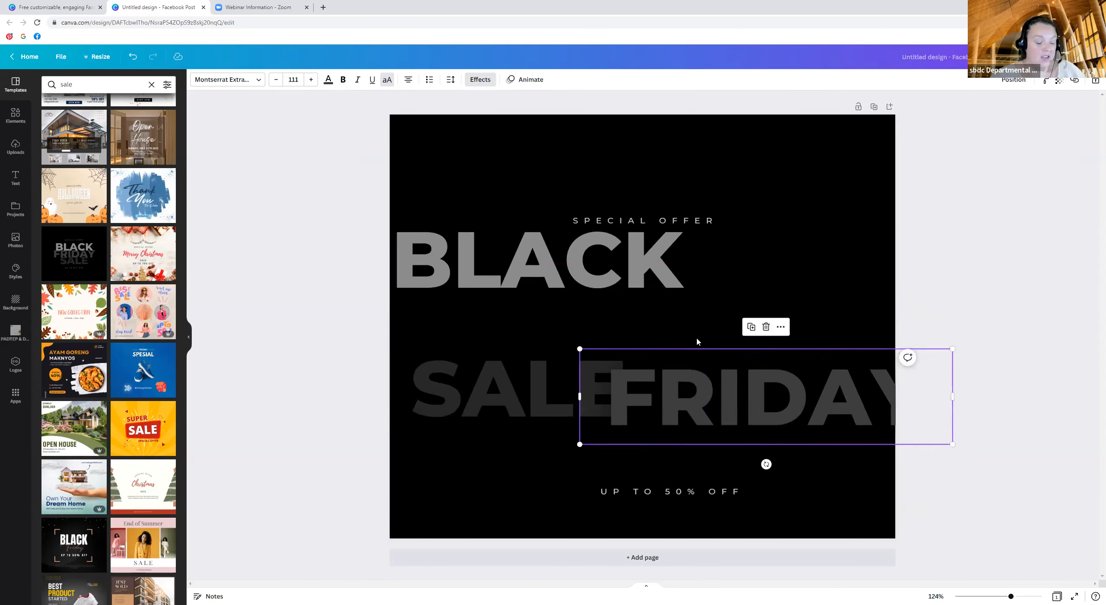
Undo all the text box moves on the page.
left_click(129, 56)
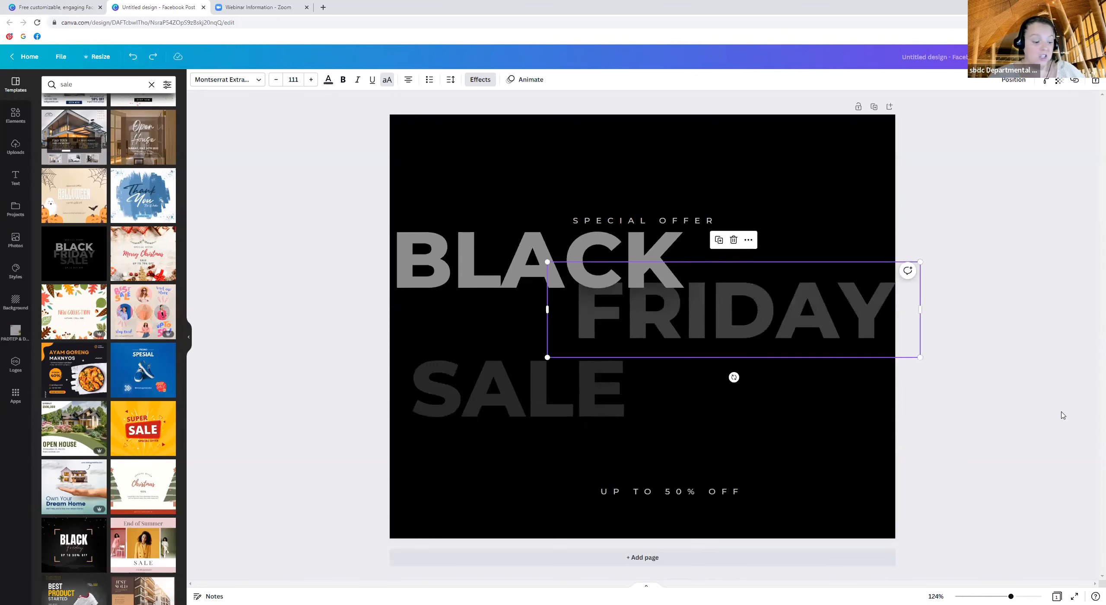
key("ctrl+z")
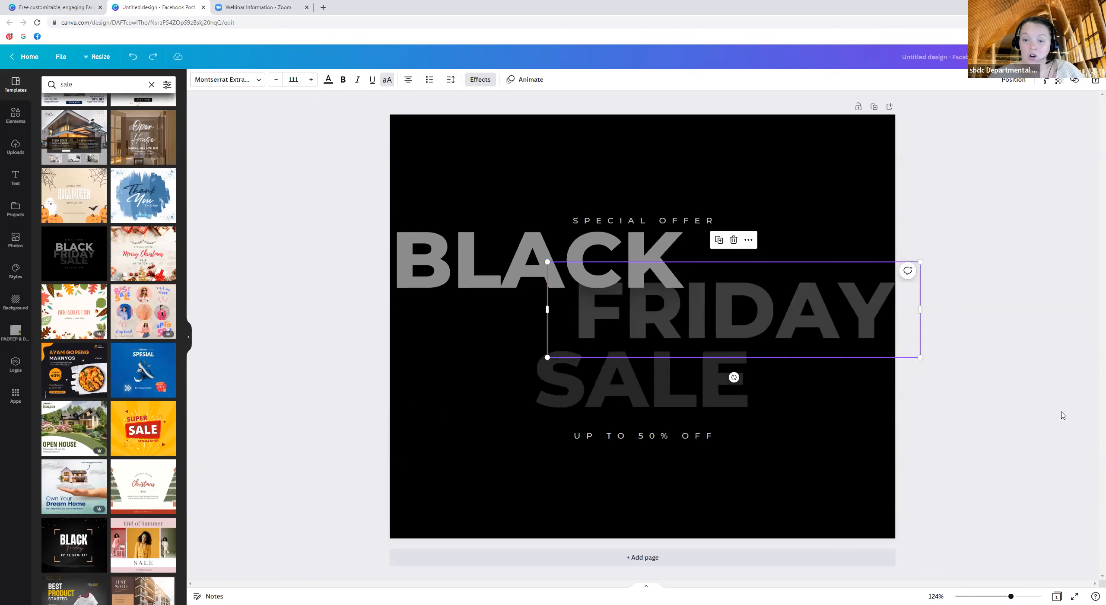
key("ctrl+z")
key("ctrl+z")
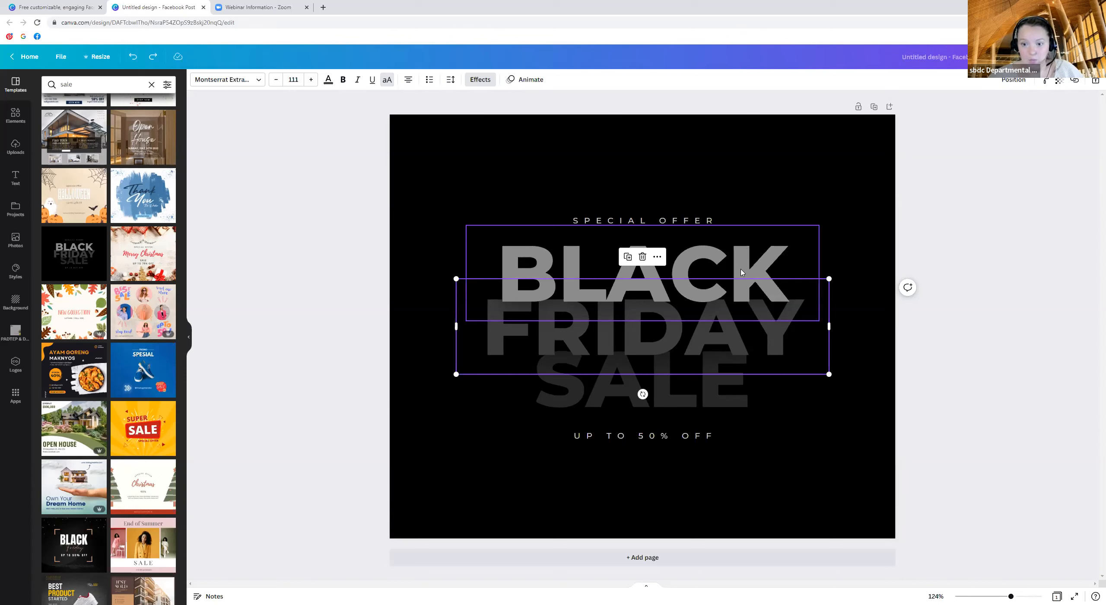
Replace the word BLACK in the headline with HOLIDAY.
left_click(745, 283)
left_click(766, 273)
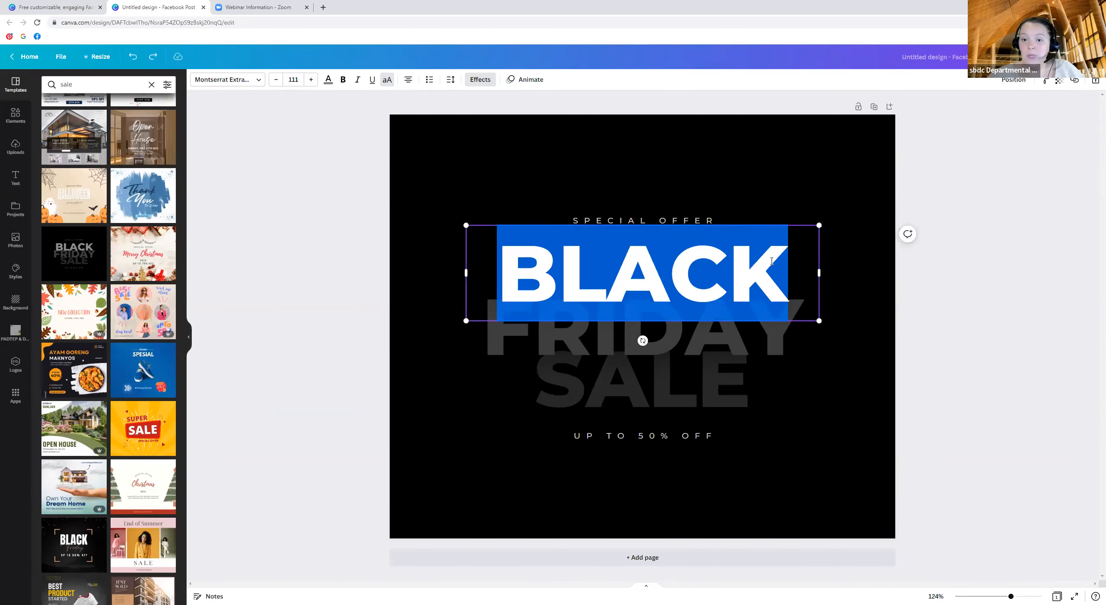
type("HYO")
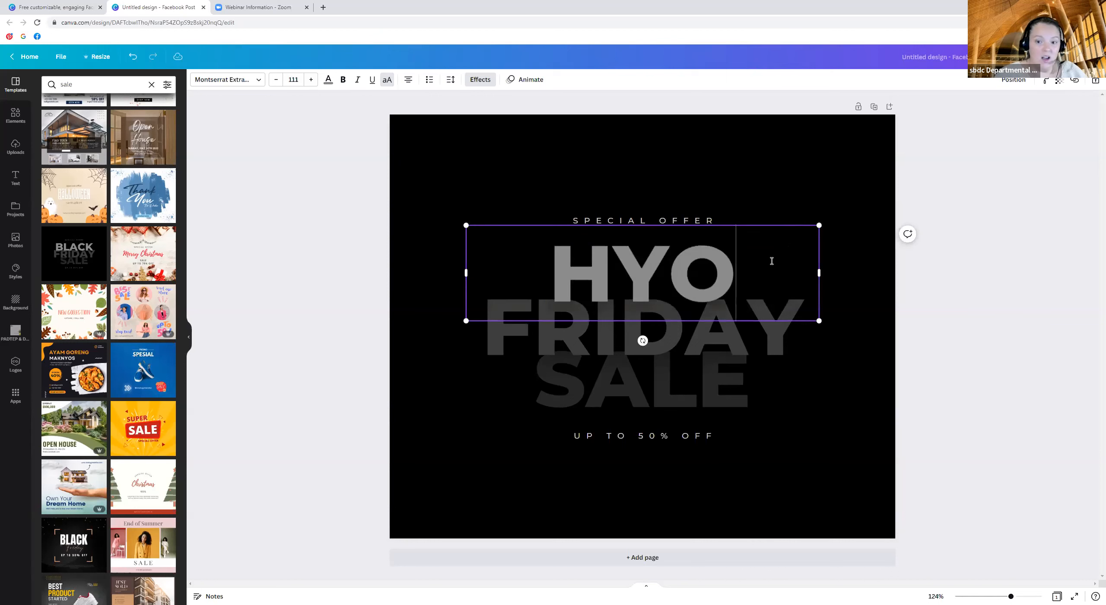
key("BackSpace")
key("BackSpace")
type("OLIDAY")
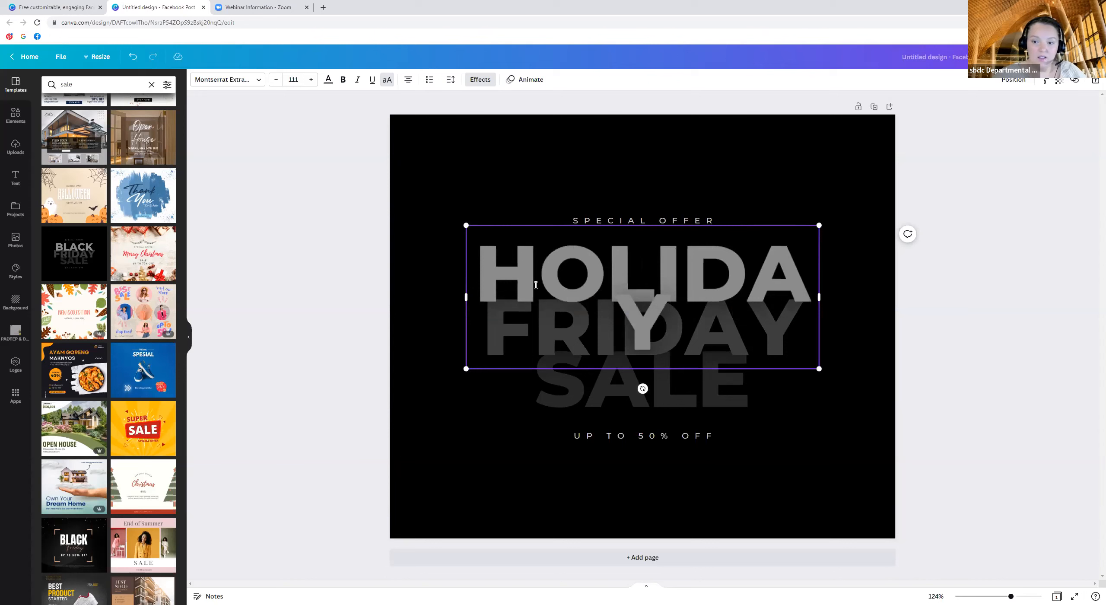
Widen the HOLIDAY text box to fit the word on one line, centre it, and replace the word FRIDAY with SUPER.
left_click_drag(465, 296, 410, 280)
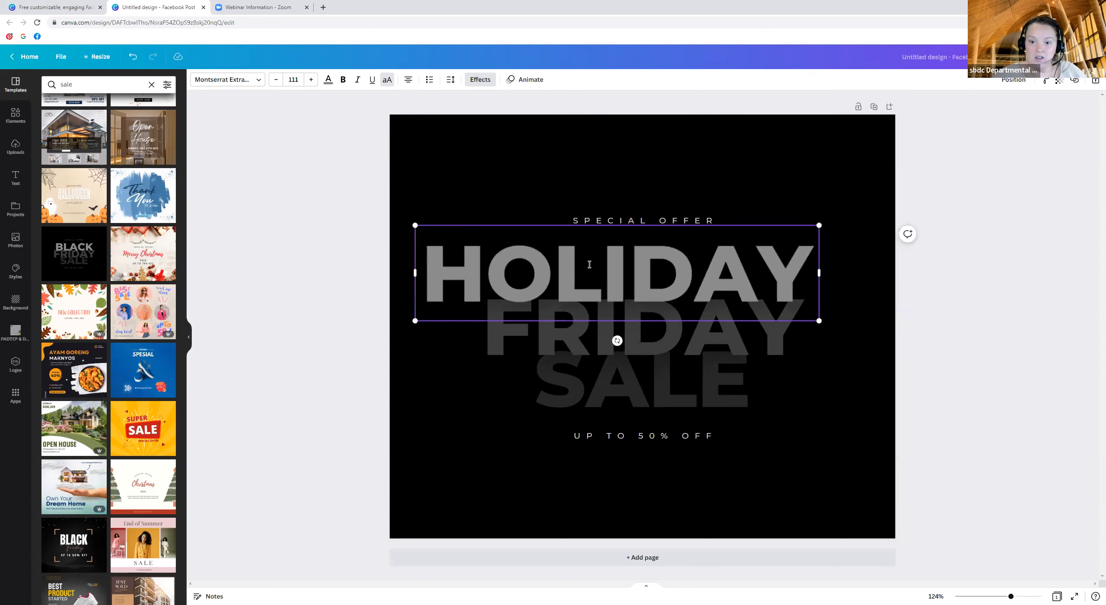
left_click_drag(711, 267, 734, 265)
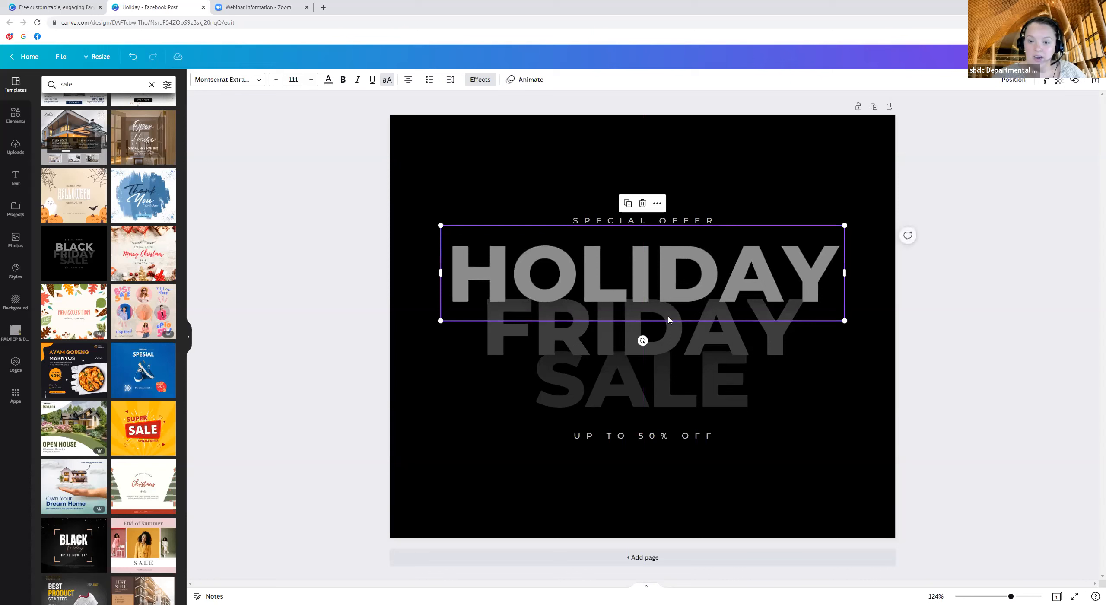
left_click(572, 344)
left_click(574, 340)
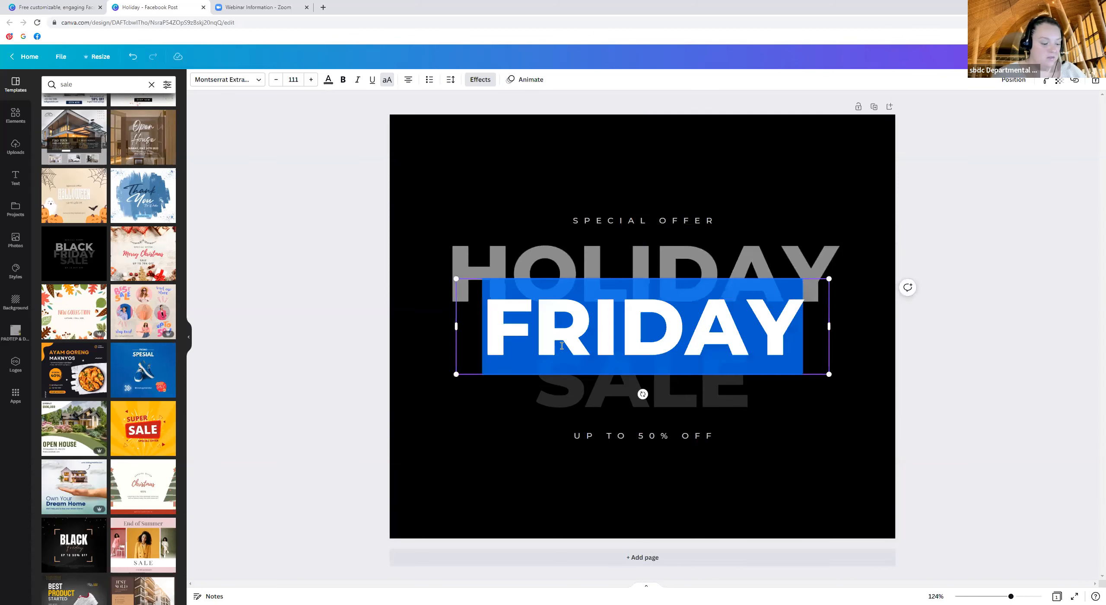
type("SUPER")
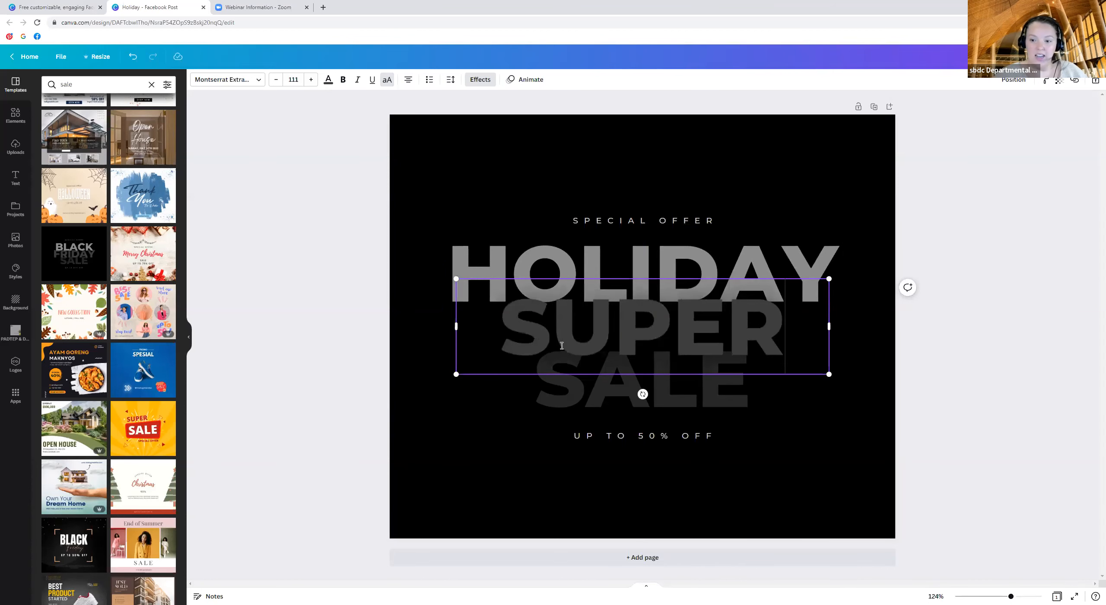
Search the colours for "blue" and set the page background to the light blue from the Mermaid Lagoon palette.
left_click(802, 448)
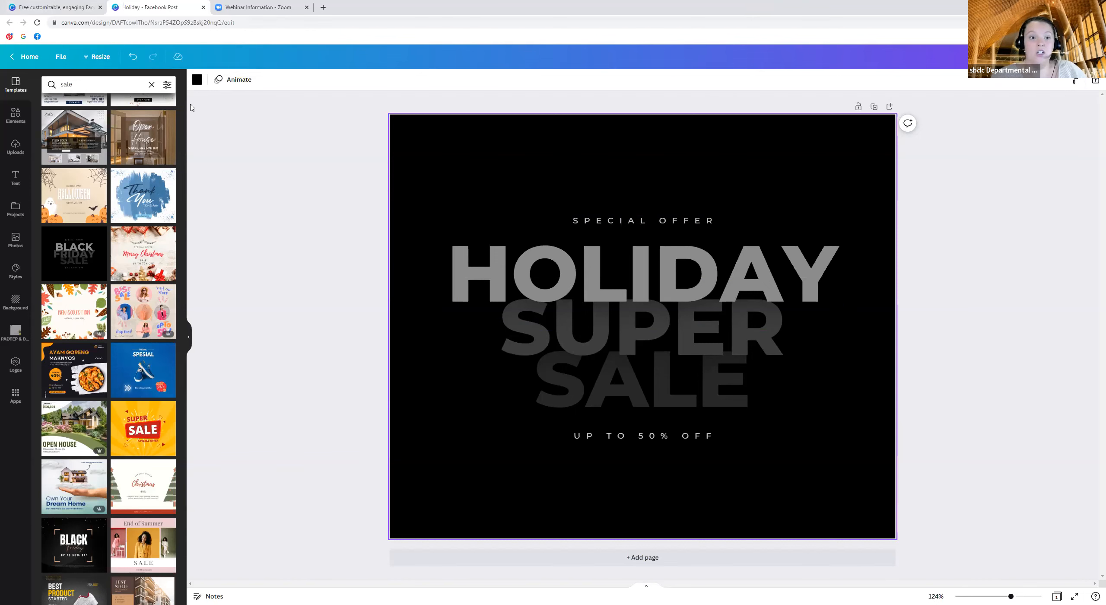
left_click(197, 80)
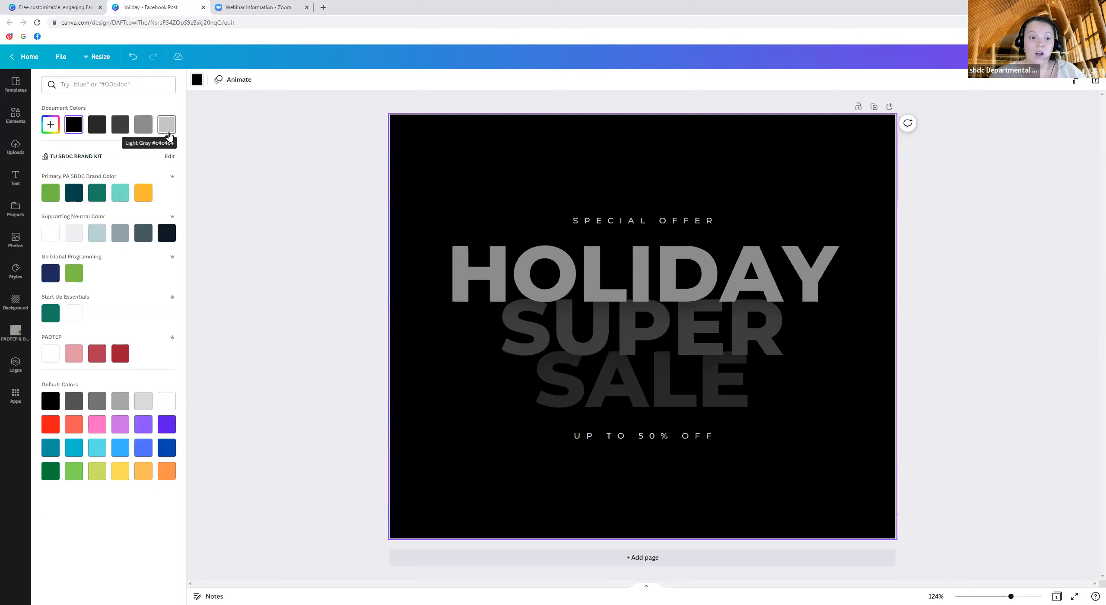
left_click(111, 82)
type("blue")
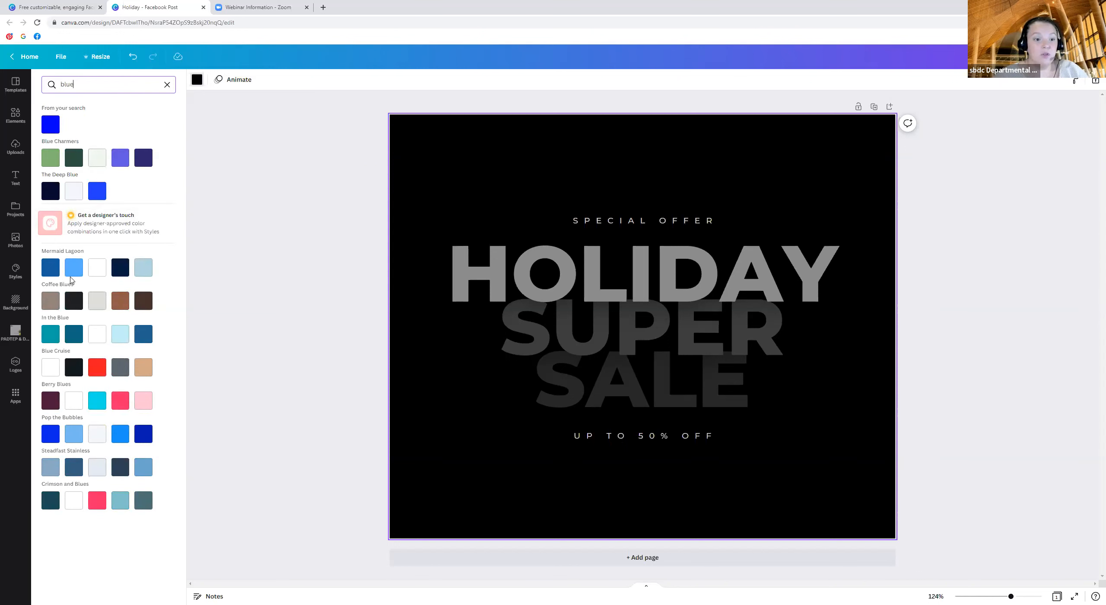
left_click(143, 269)
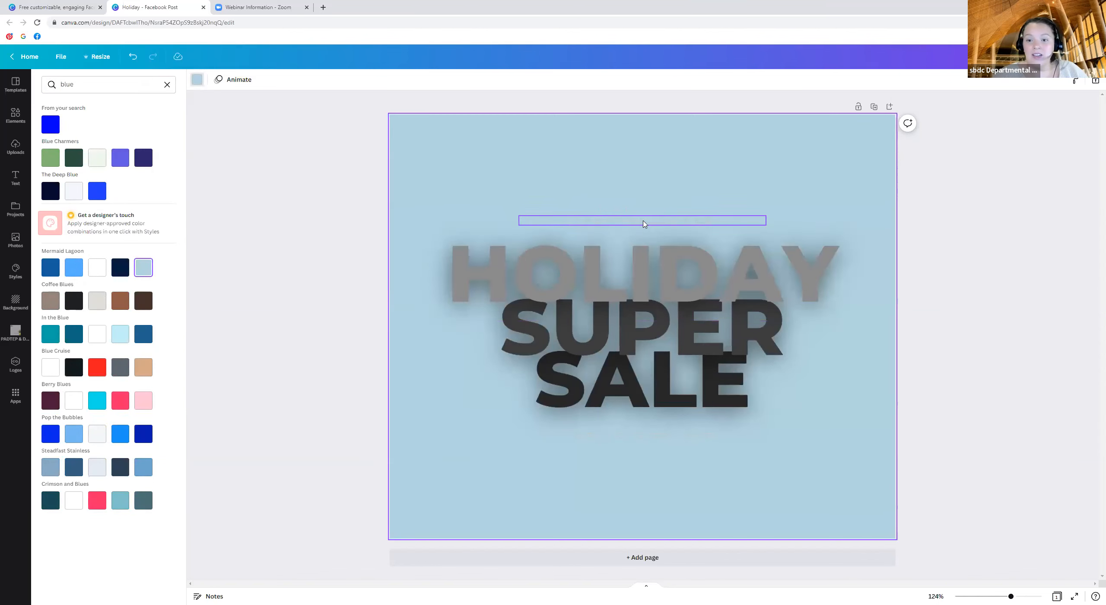
Recolour the HOLIDAY text with a custom green, #159444.
left_click(628, 265)
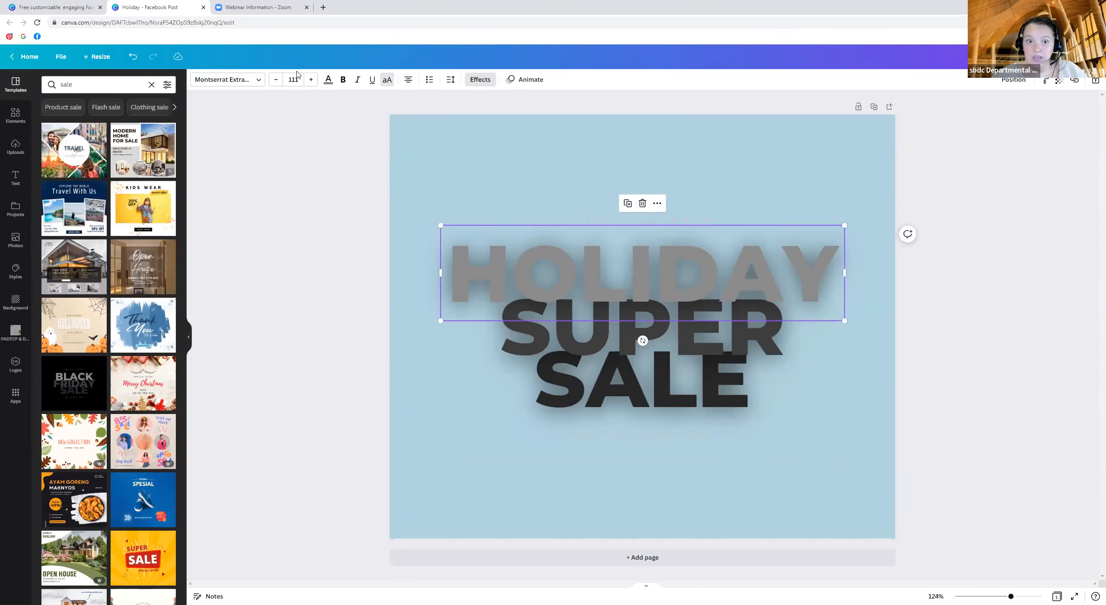
left_click(329, 81)
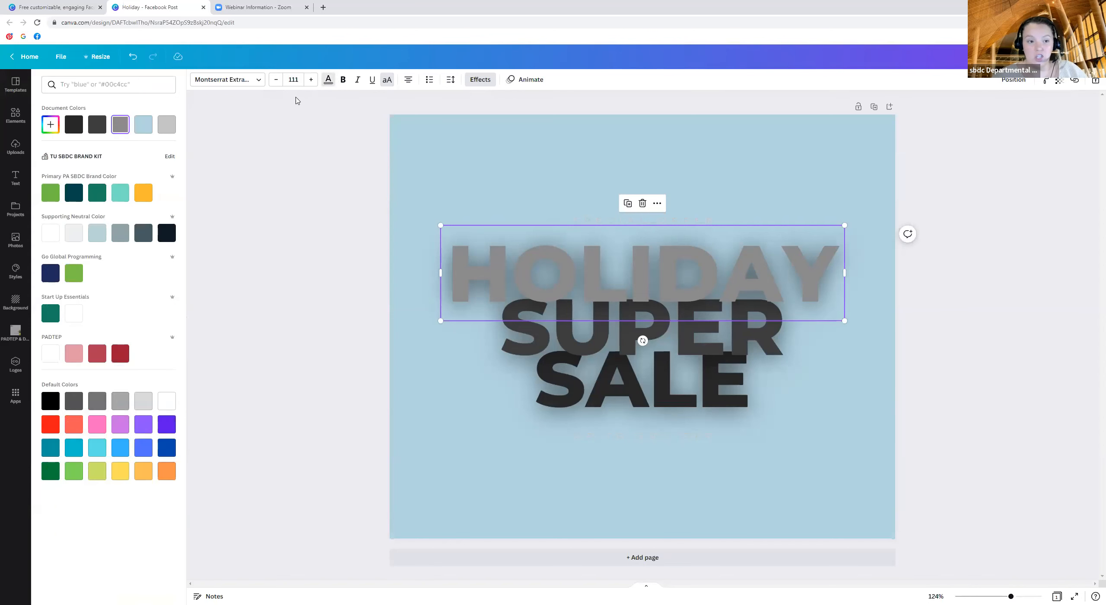
left_click(51, 124)
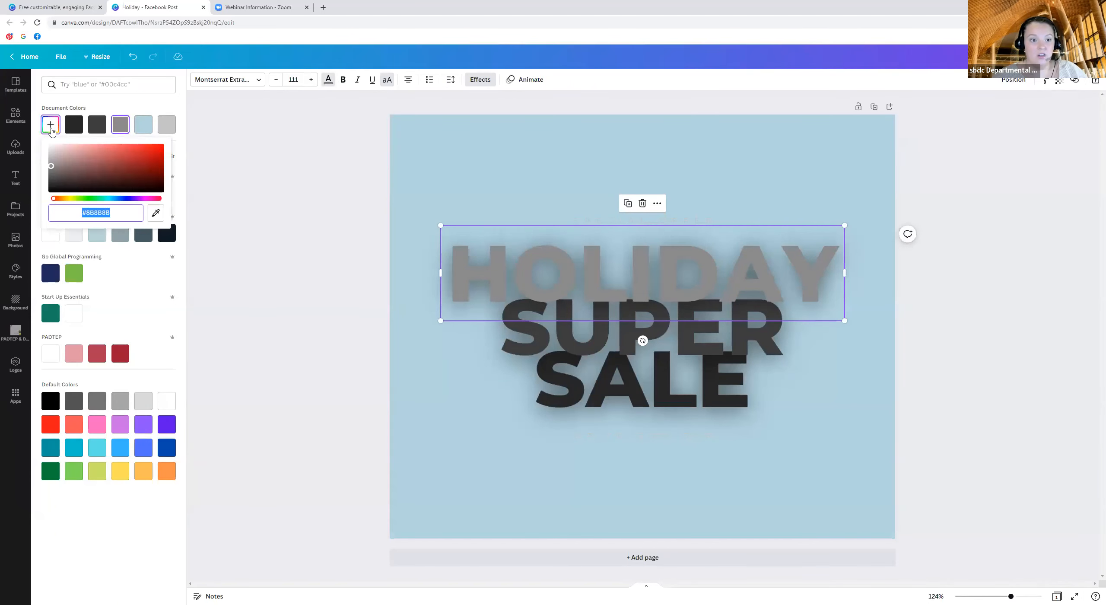
left_click_drag(54, 172, 157, 164)
left_click_drag(58, 201, 96, 206)
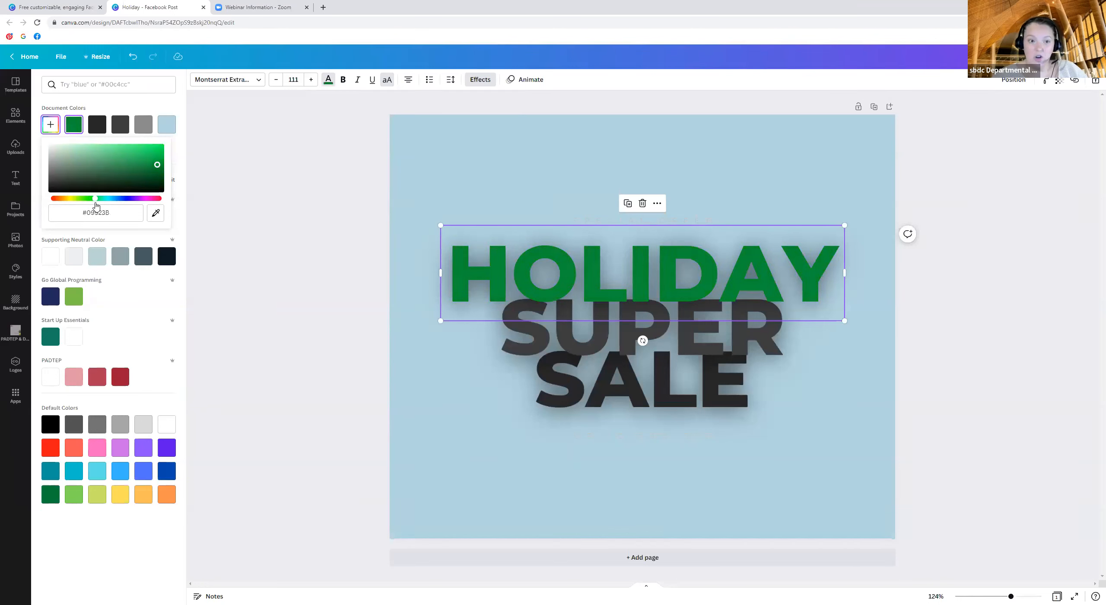
left_click(113, 211)
left_click(122, 210)
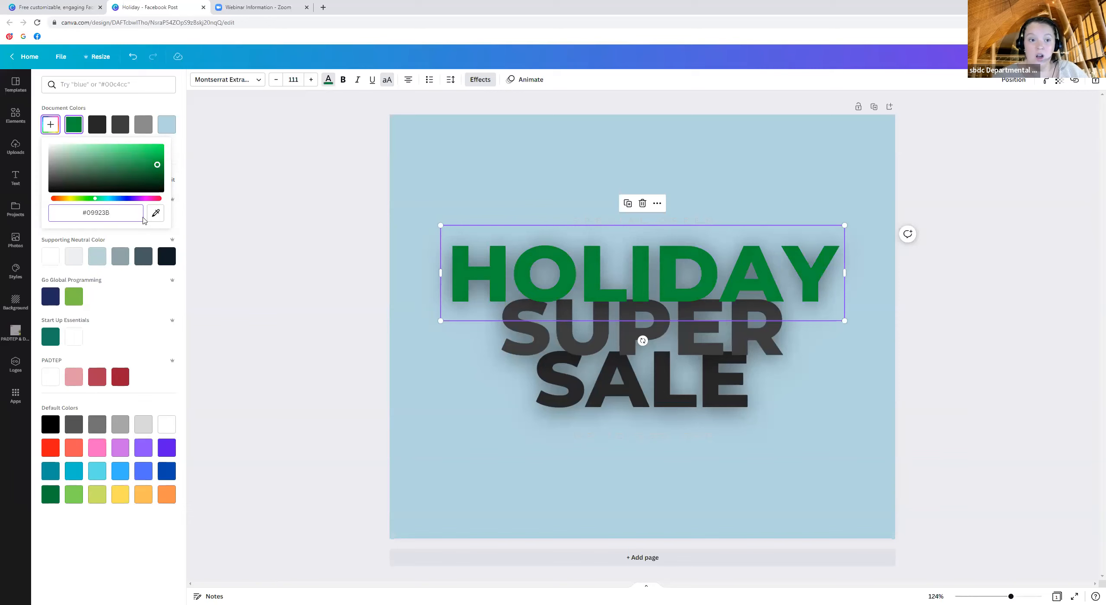
left_click_drag(126, 216, 94, 213)
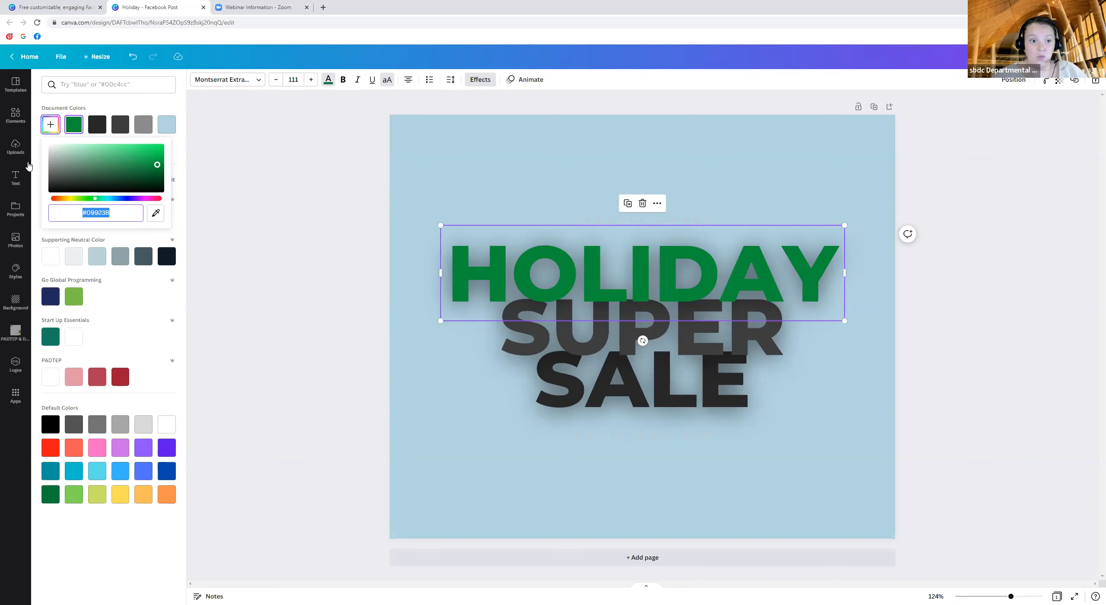
left_click_drag(156, 164, 148, 164)
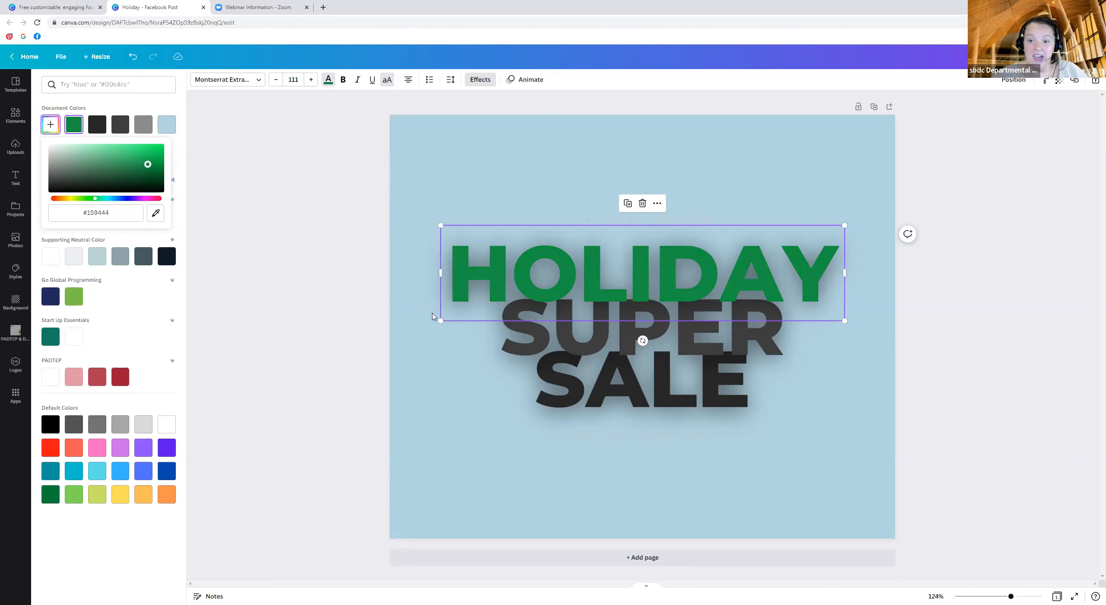
Delete the pale SPECIAL OFFER line above the HOLIDAY headline.
left_click(675, 436)
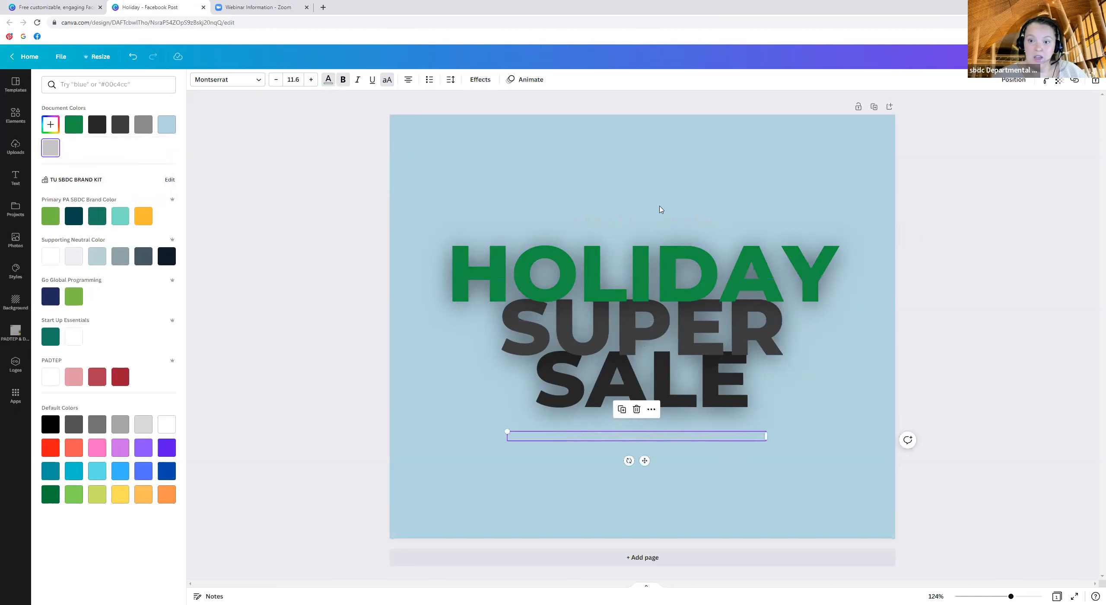
left_click_drag(657, 222, 657, 222)
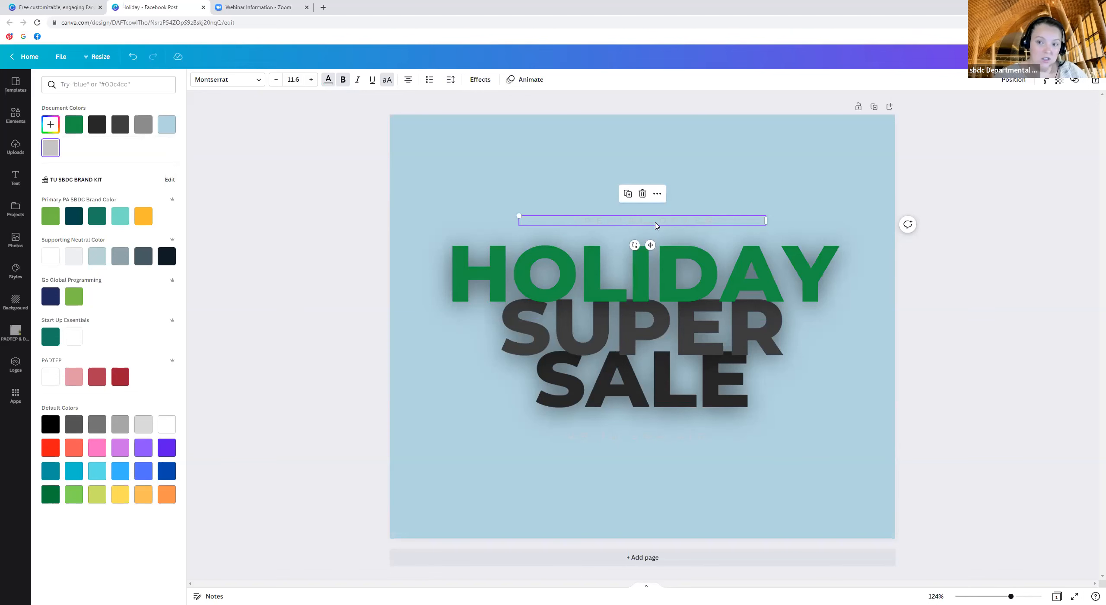
key("Delete")
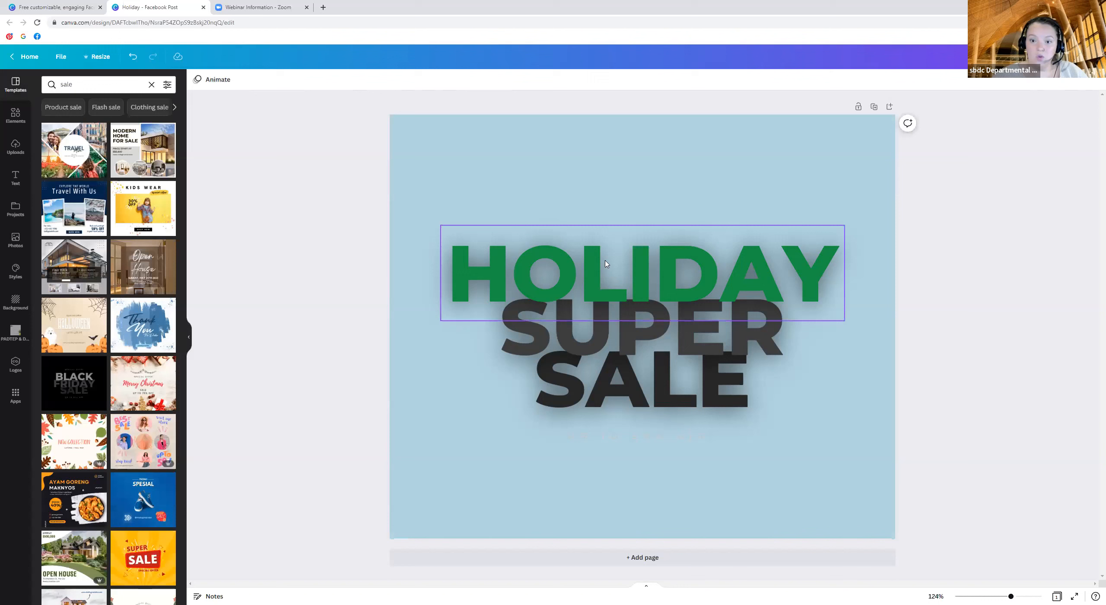
left_click(606, 264)
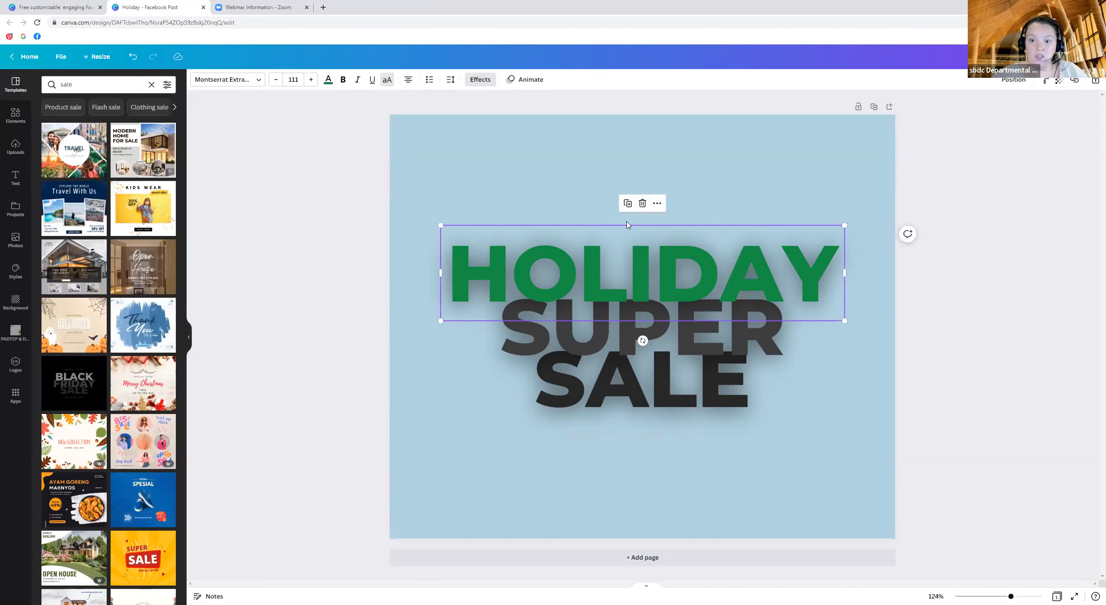
left_click(695, 149)
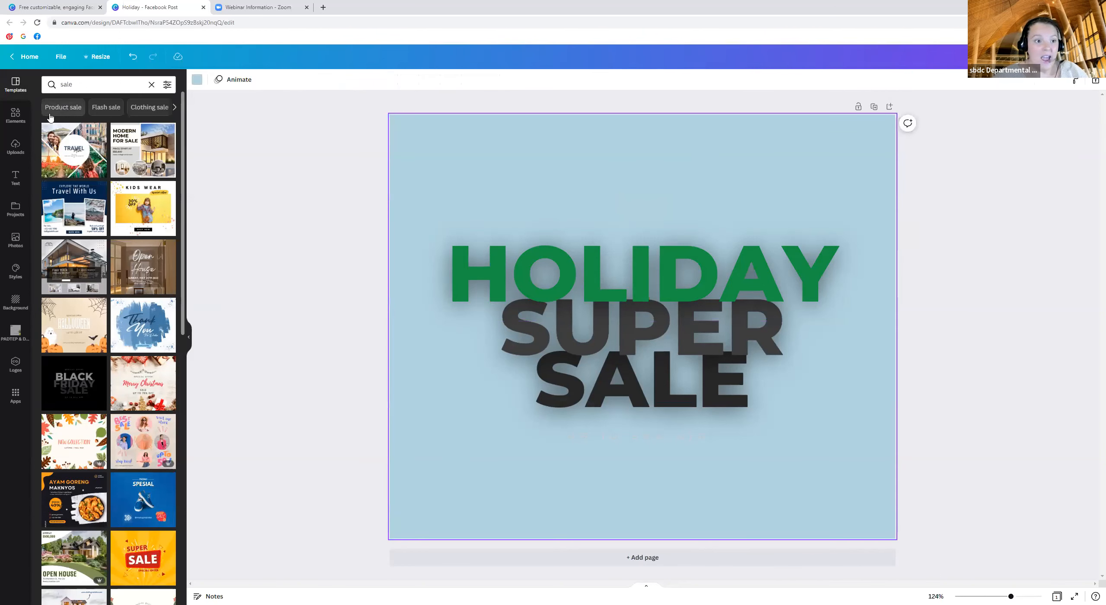
Search the elements for "snowflakes" and add the single black snowflake graphic to the page.
left_click(20, 123)
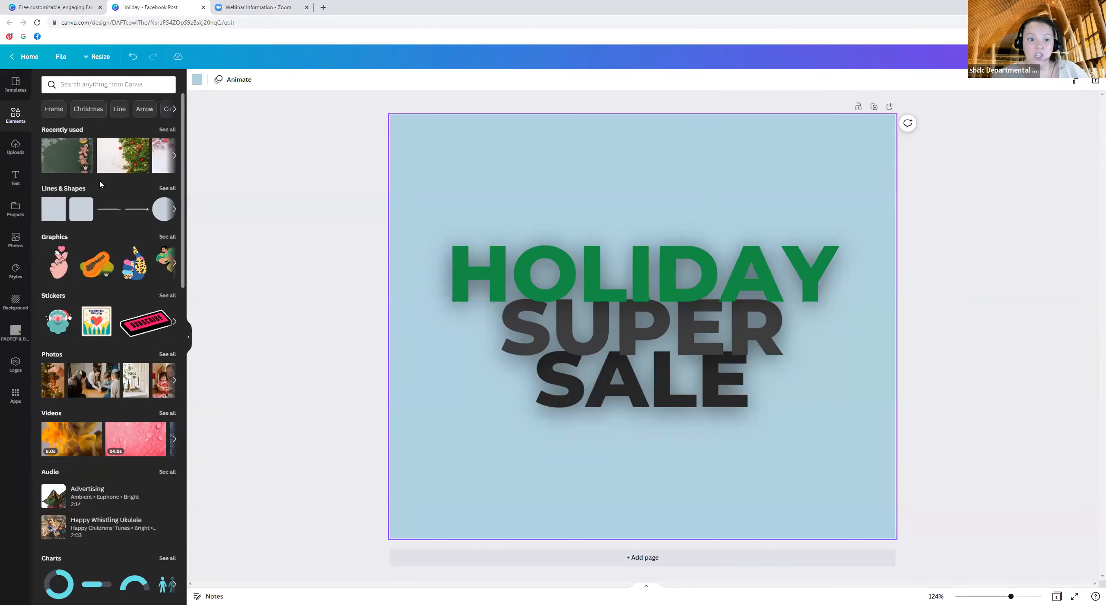
left_click(73, 85)
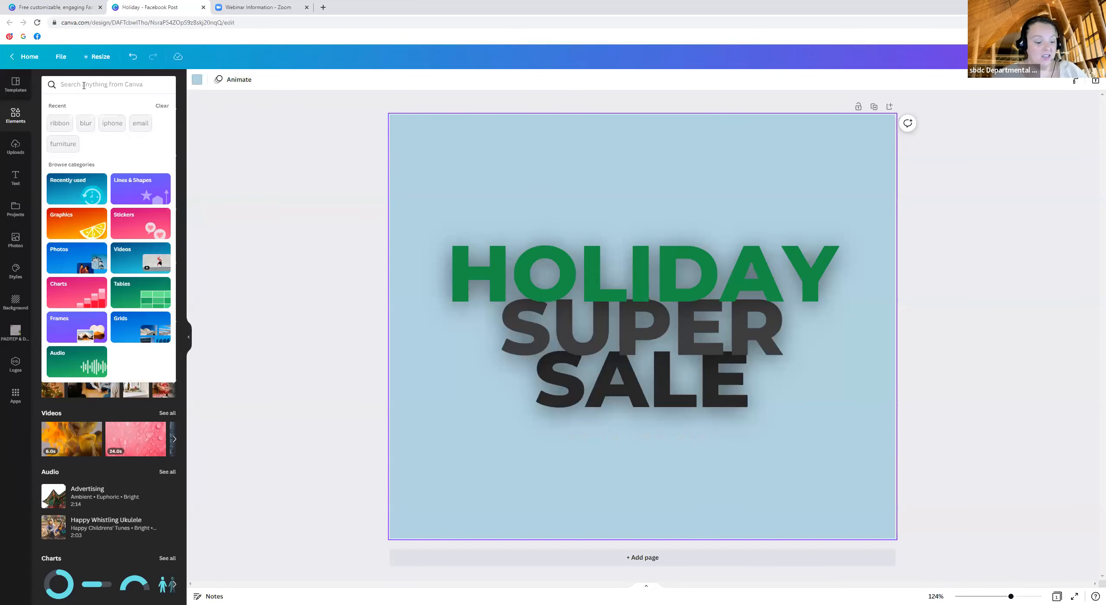
type("sn")
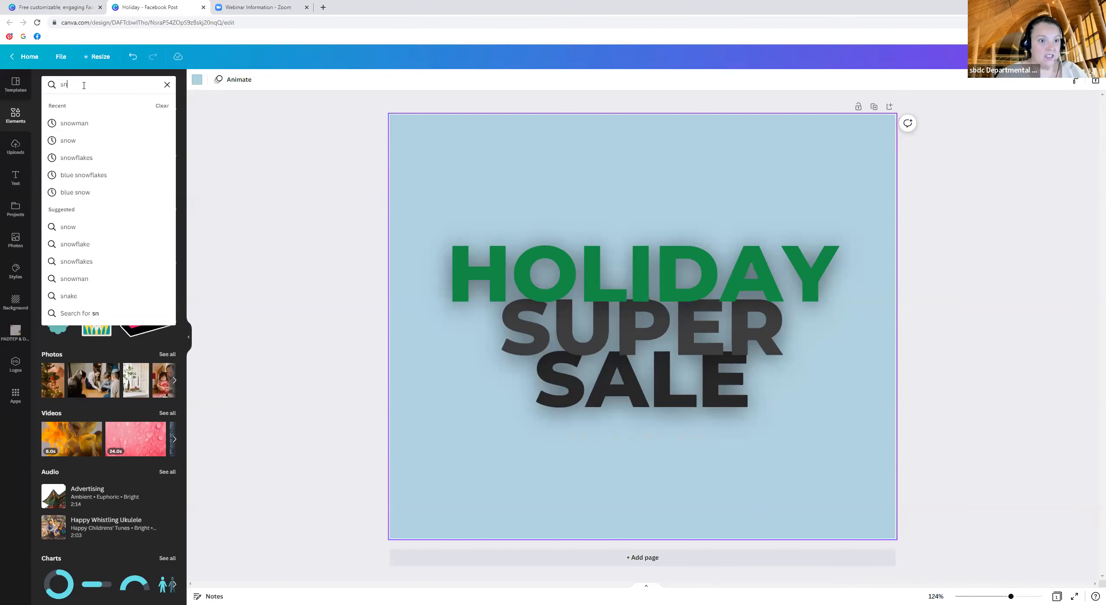
type("oe")
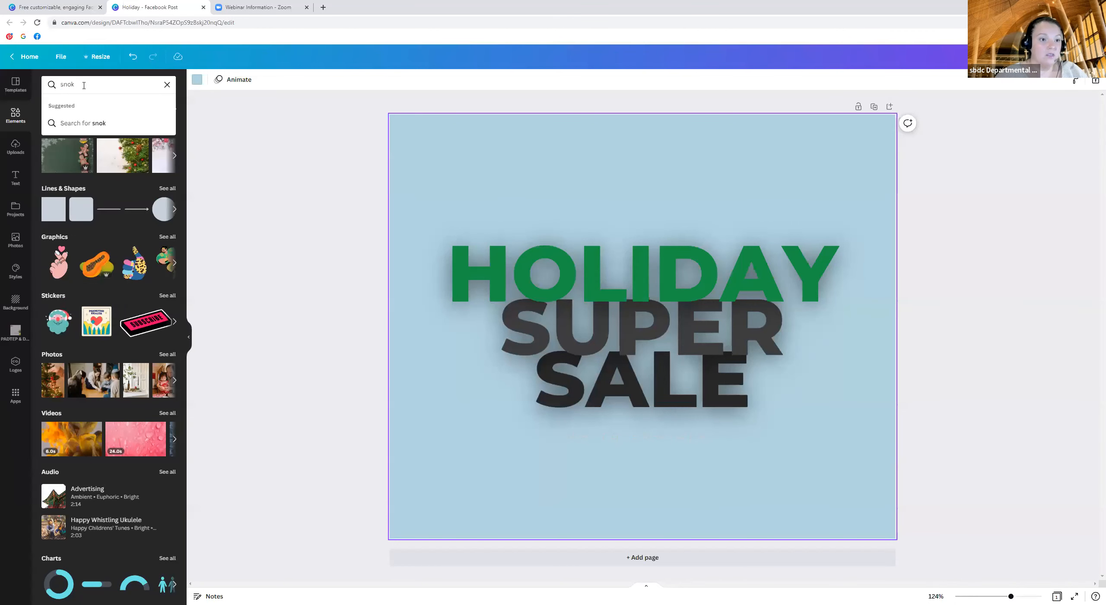
key("BackSpace")
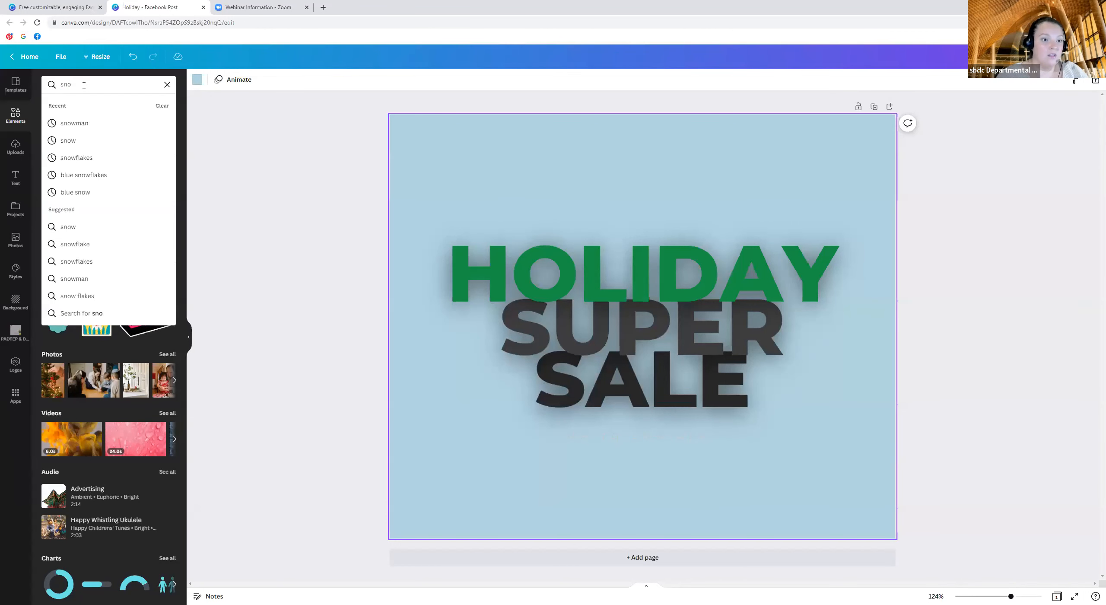
left_click(97, 159)
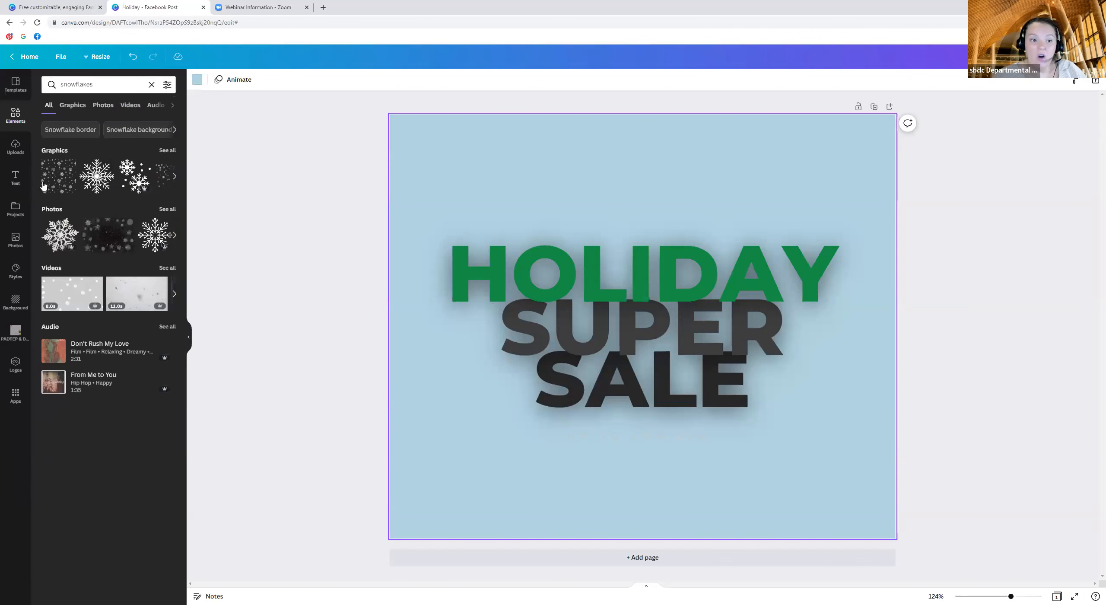
left_click(97, 177)
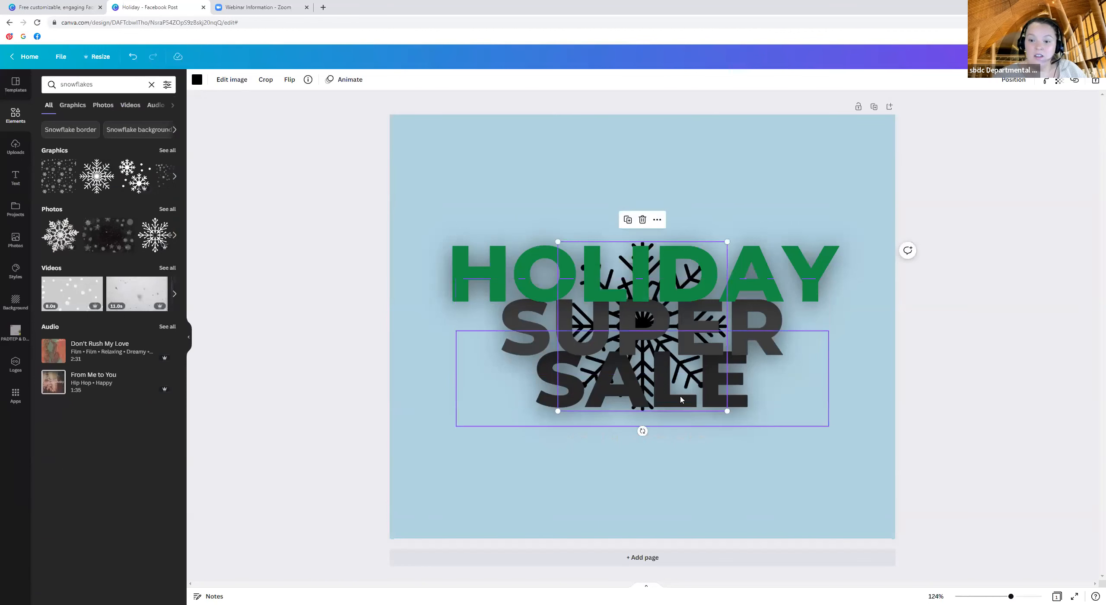
Move the snowflake to the page's upper-left corner, making it smaller and rotating it so it overlaps the start of HOLIDAY.
left_click(721, 190)
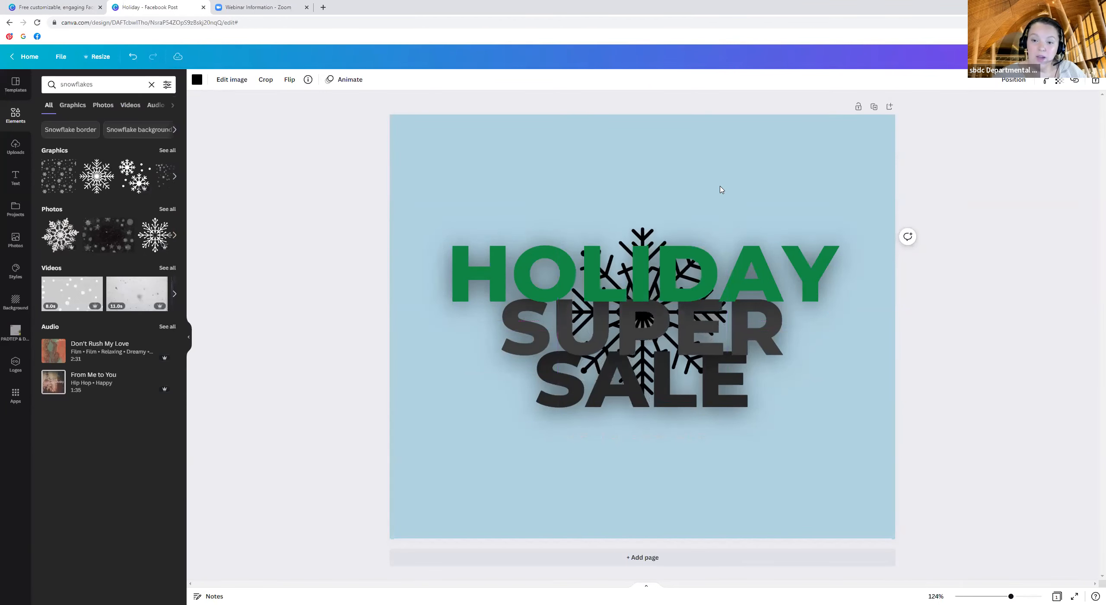
key("Up")
key("Up")
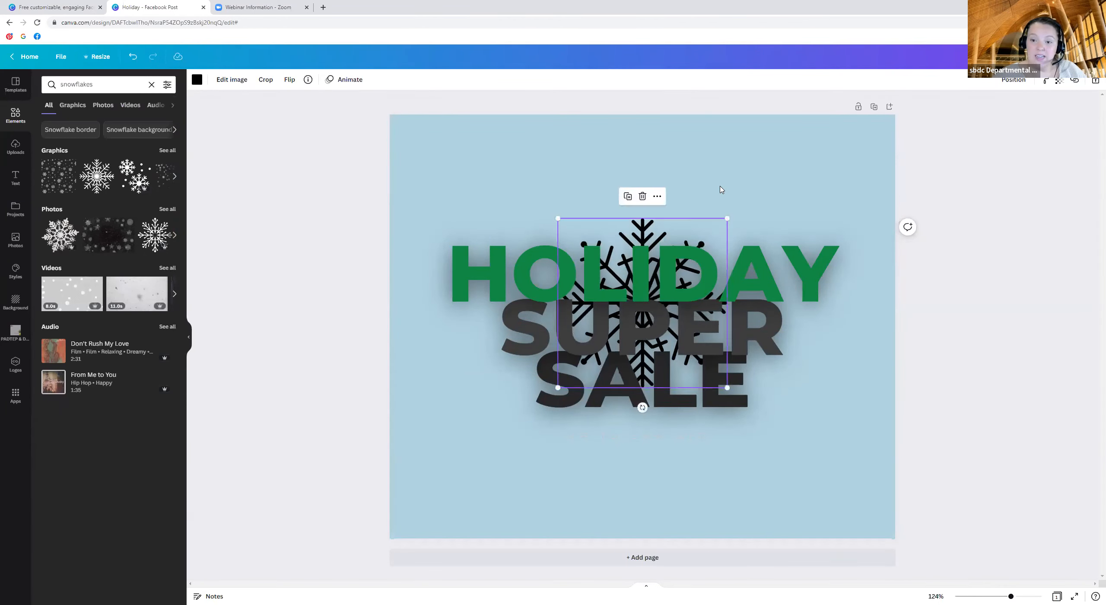
left_click(585, 172)
left_click_drag(629, 223, 494, 117)
left_click_drag(598, 296, 551, 249)
left_click_drag(489, 271, 567, 266)
left_click_drag(474, 167, 470, 174)
Bring the snowflake forward in front of the HOLIDAY text.
right_click(470, 173)
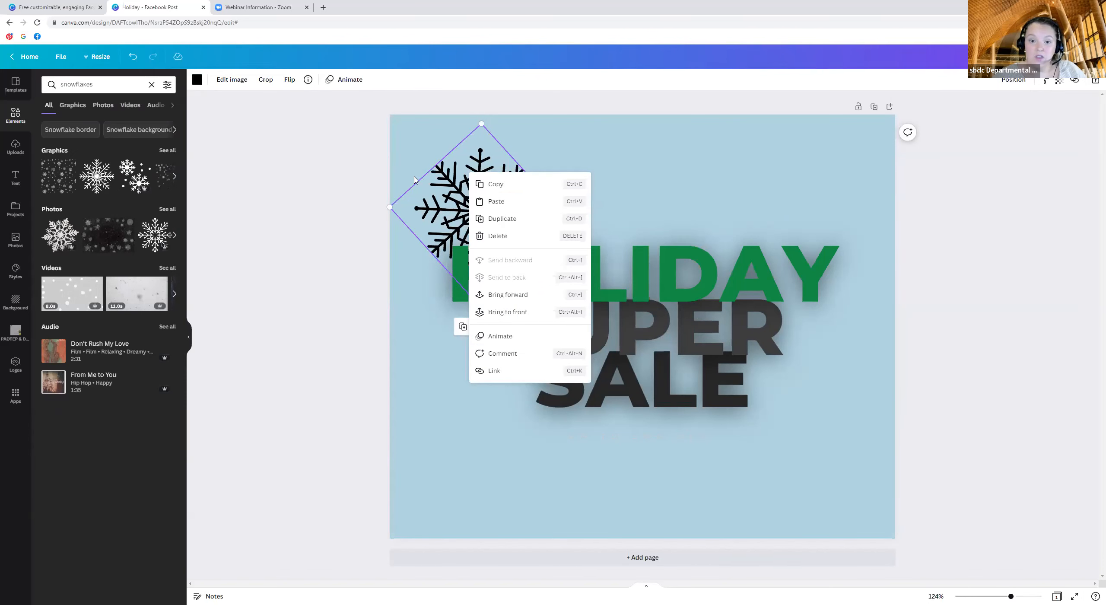
left_click(528, 298)
right_click(488, 161)
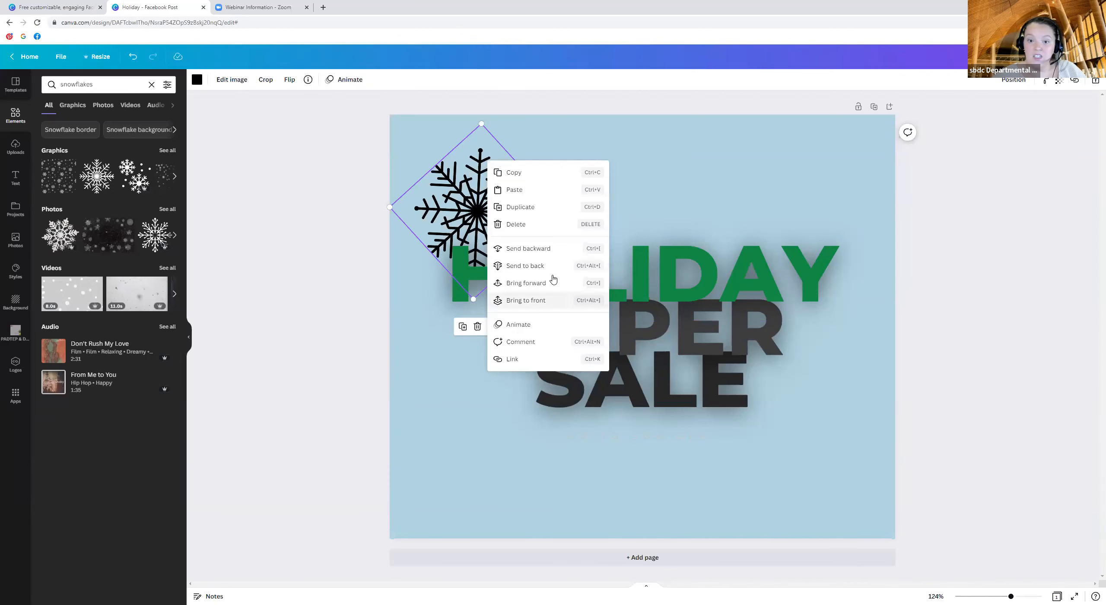
left_click(539, 284)
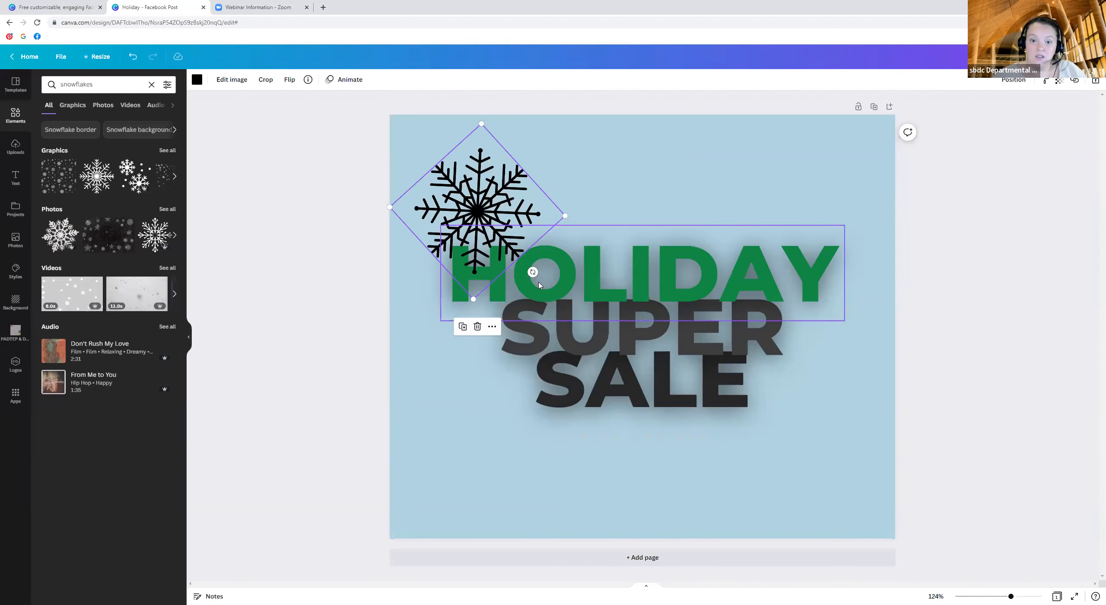
Send the snowflake to the back behind the headline and adjust its position in the page's upper-left corner.
left_click_drag(505, 215, 481, 211)
right_click(481, 211)
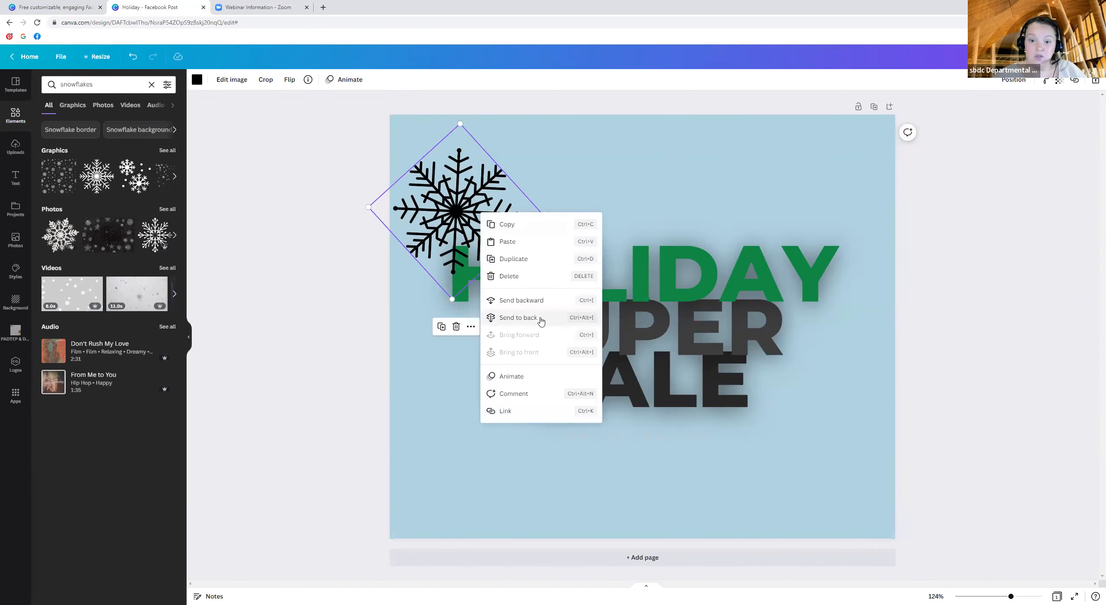
left_click(540, 319)
left_click_drag(472, 185, 482, 194)
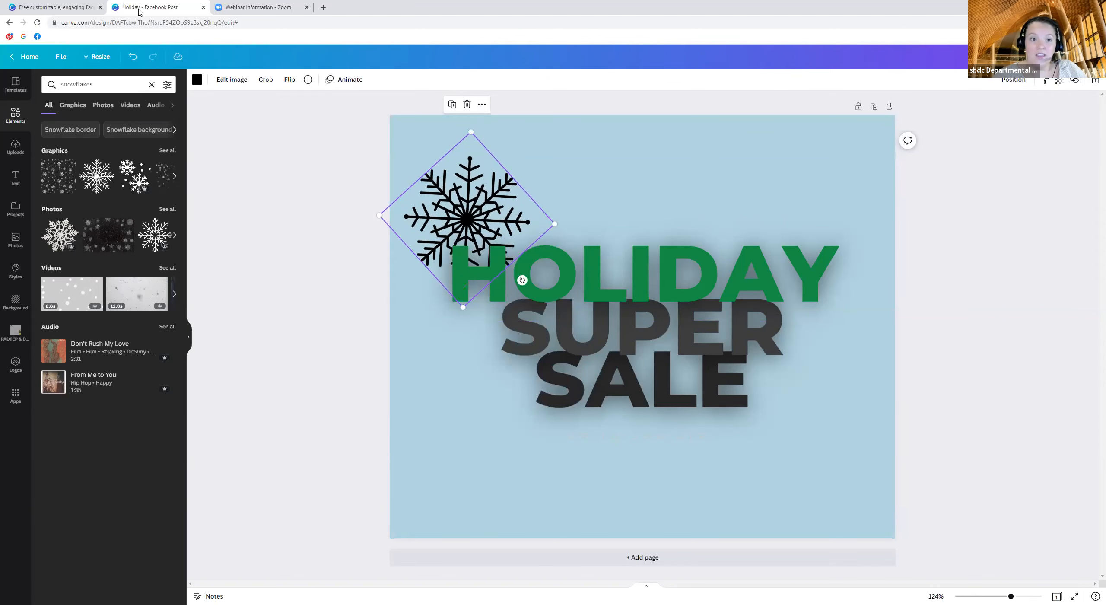
Recolour the snowflake graphic with the dark blue from the In the Blue palette.
left_click(196, 81)
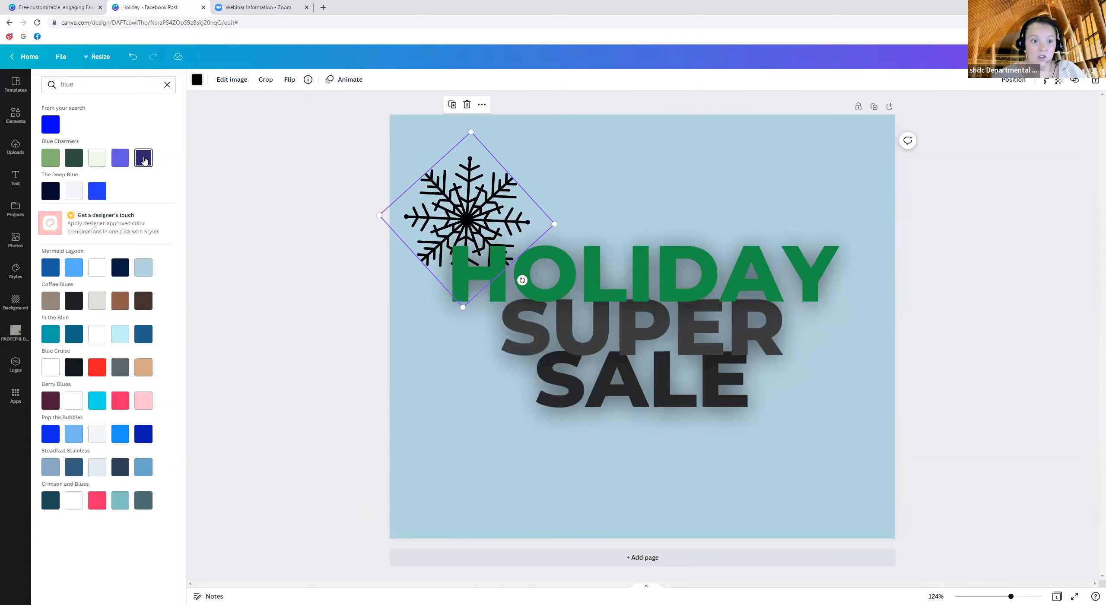
left_click(120, 267)
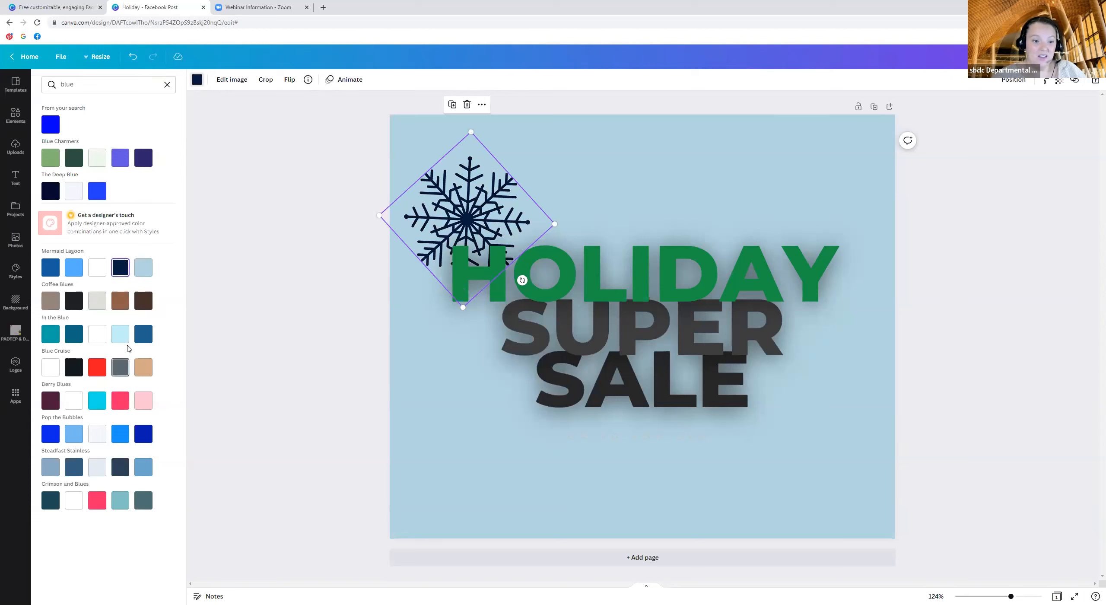
left_click(143, 334)
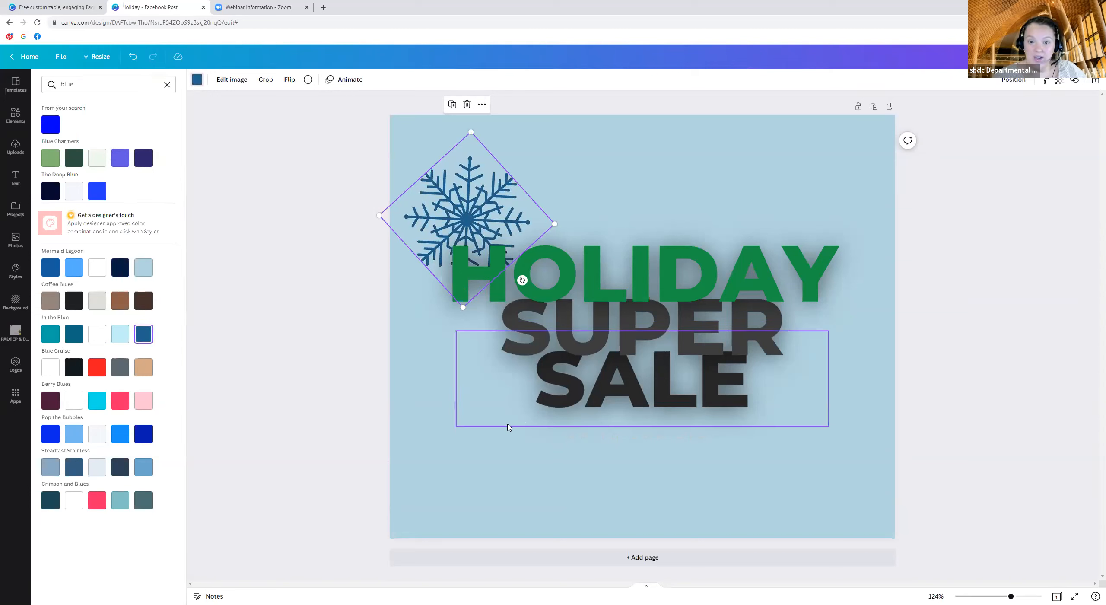
left_click(488, 450)
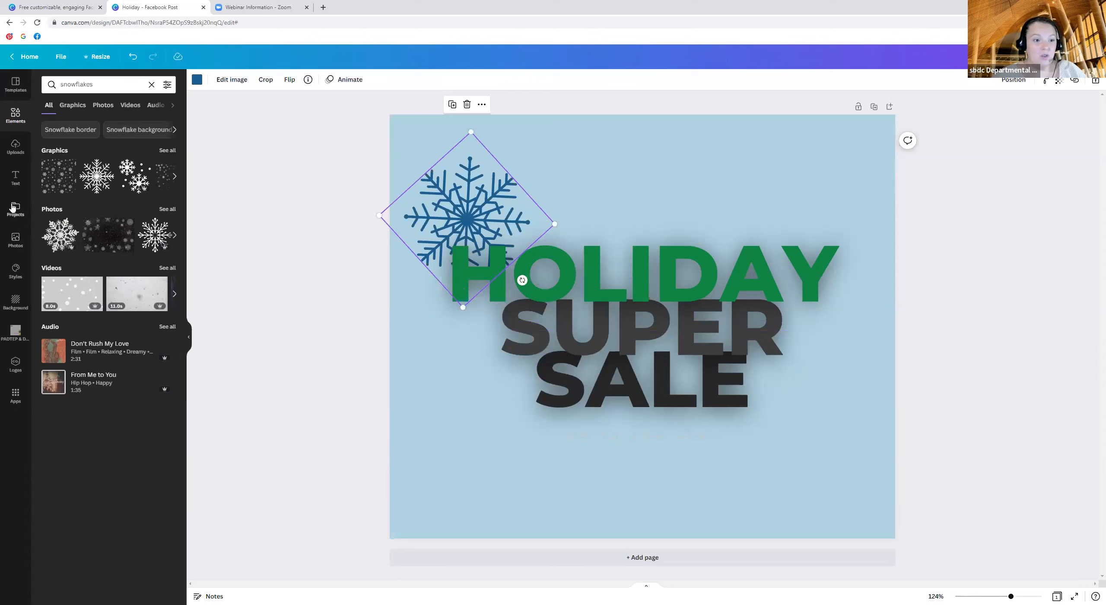
Add the white SBDC Small Business Development Center Temple University logo from the brand kit and nudge it down the page.
left_click(64, 82)
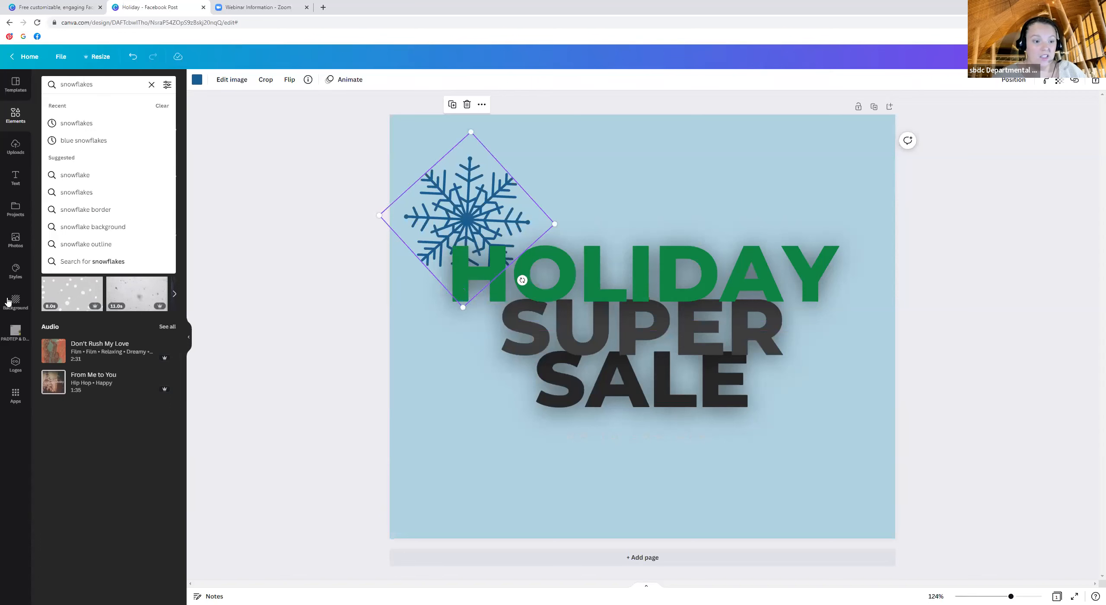
left_click(16, 364)
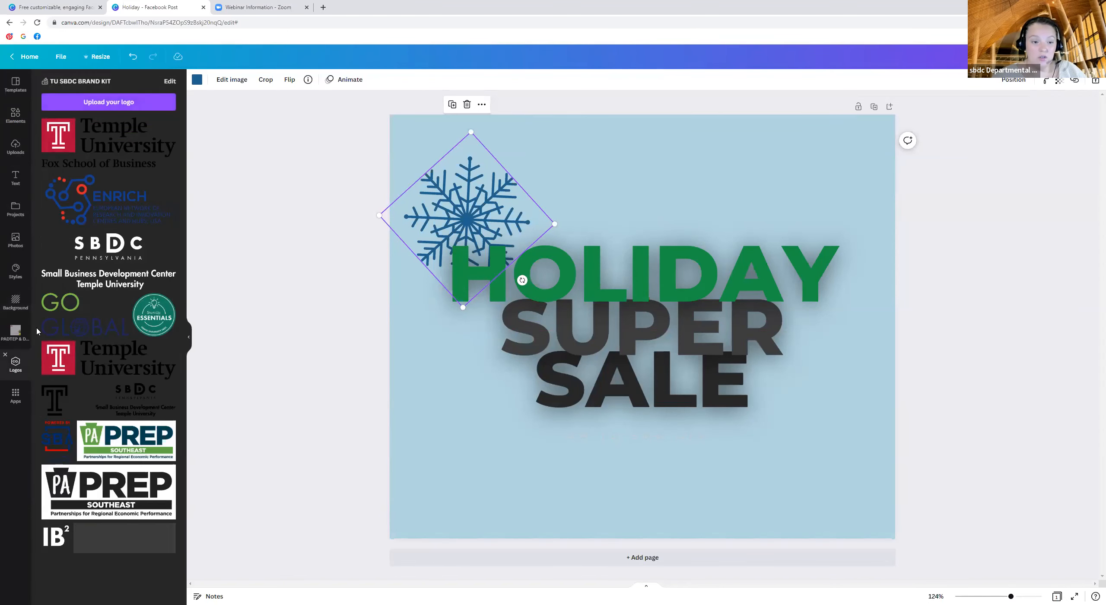
left_click(102, 275)
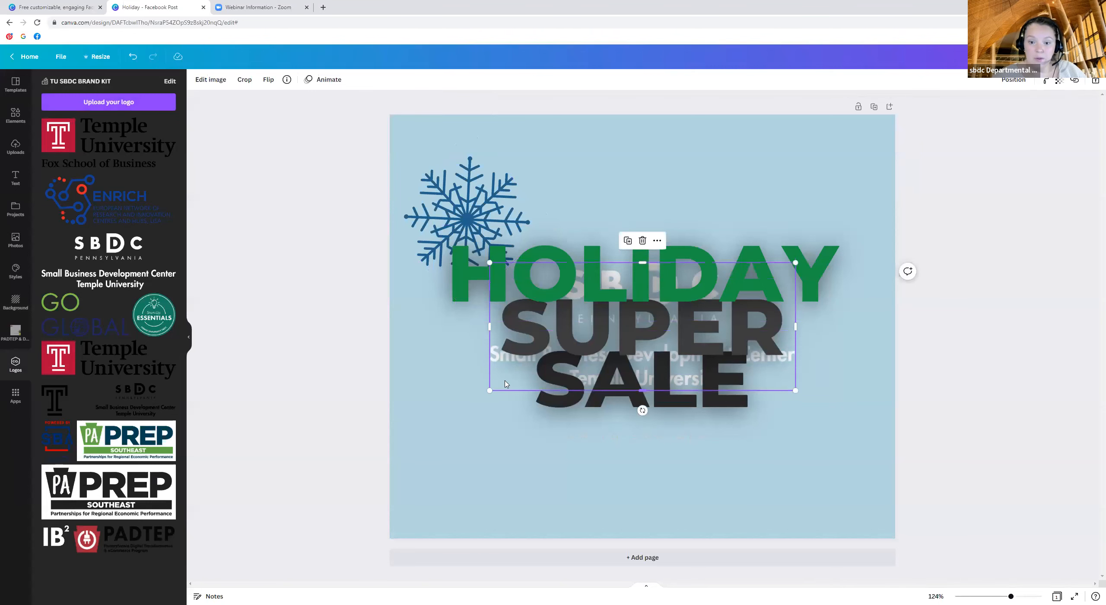
key("Down")
key("Down")
key("Down")
key("Down")
key("Down")
key("Down")
key("Down")
key("Down")
key("Down")
key("Down")
key("Down")
key("Down")
key("Down")
key("Down")
key("Down")
key("Down")
key("Down")
key("Down")
key("Down")
key("Down")
key("Down")
key("Down")
key("Down")
key("Down")
key("Down")
key("Down")
key("Down")
key("Down")
key("Down")
key("Down")
key("Down")
key("Down")
key("Down")
key("Down")
key("Down")
key("Down")
key("Down")
key("Down")
key("Down")
key("Down")
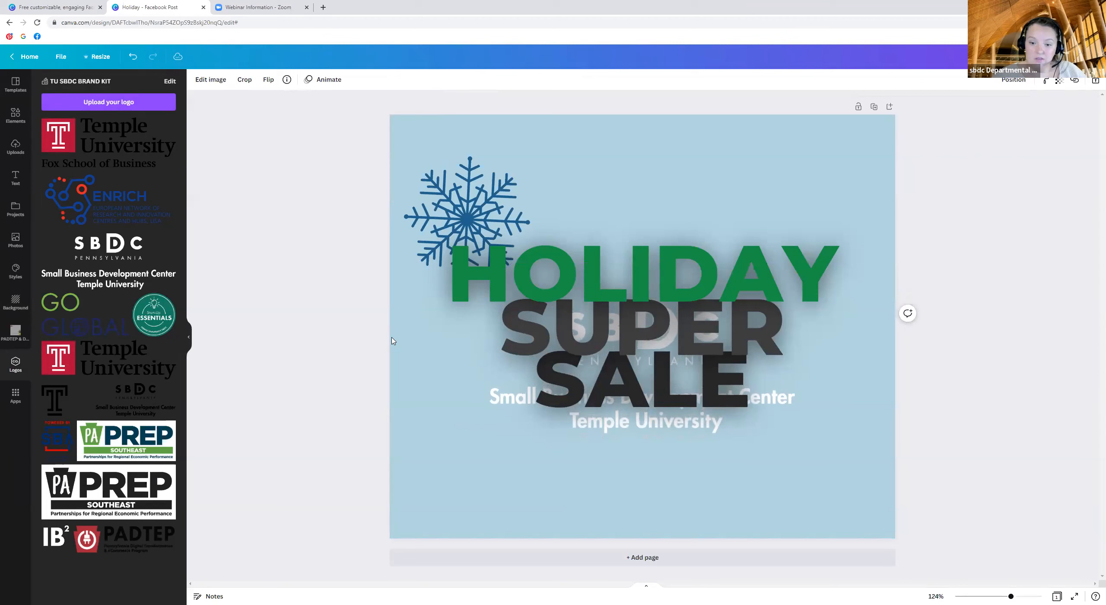
Shrink the SBDC logo and place it in the page's lower-right corner.
left_click(601, 426)
mouse_move(601, 430)
left_mouse_down()
mouse_move(601, 459)
mouse_move(601, 436)
left_mouse_up()
left_click_drag(516, 430, 603, 526)
left_click_drag(577, 401, 776, 487)
left_click(708, 525)
double_click(785, 519)
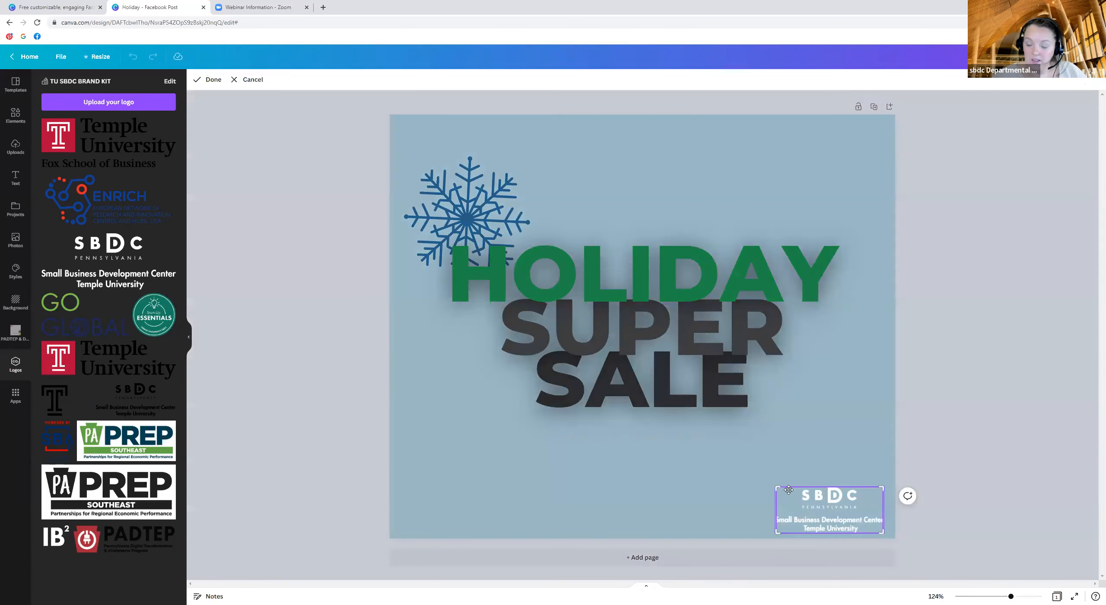
key("Escape")
left_click_drag(777, 485, 810, 509)
left_click(791, 474)
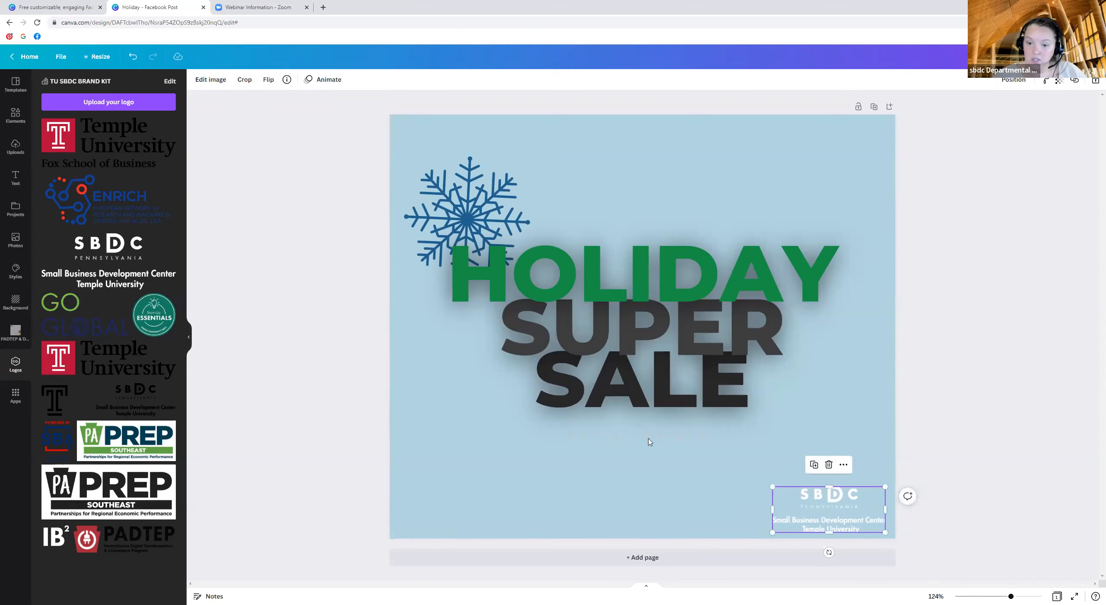
left_click(649, 439)
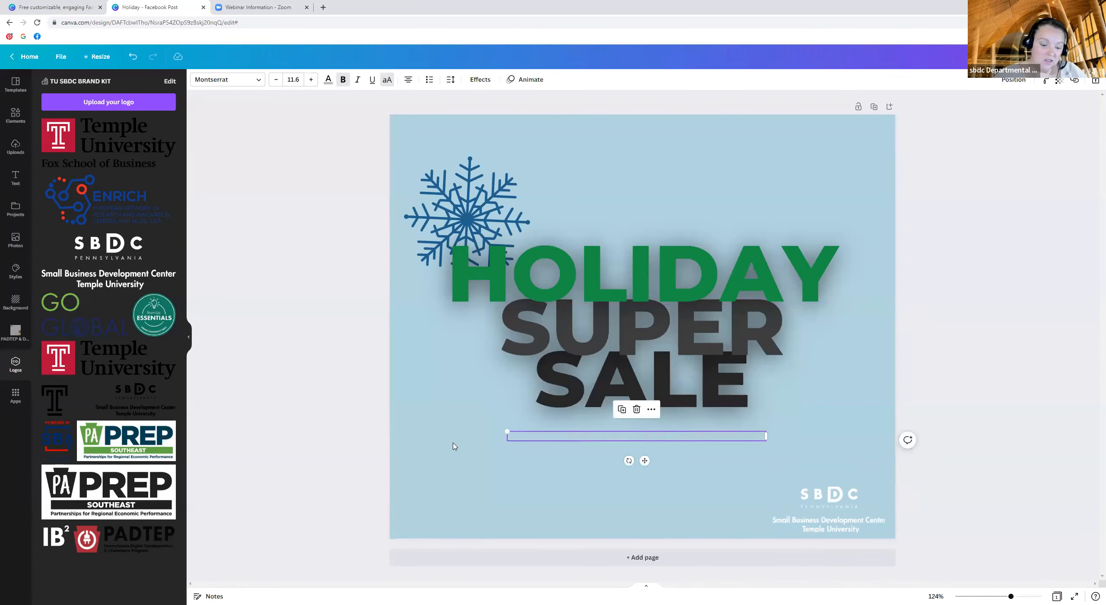
left_click(454, 446)
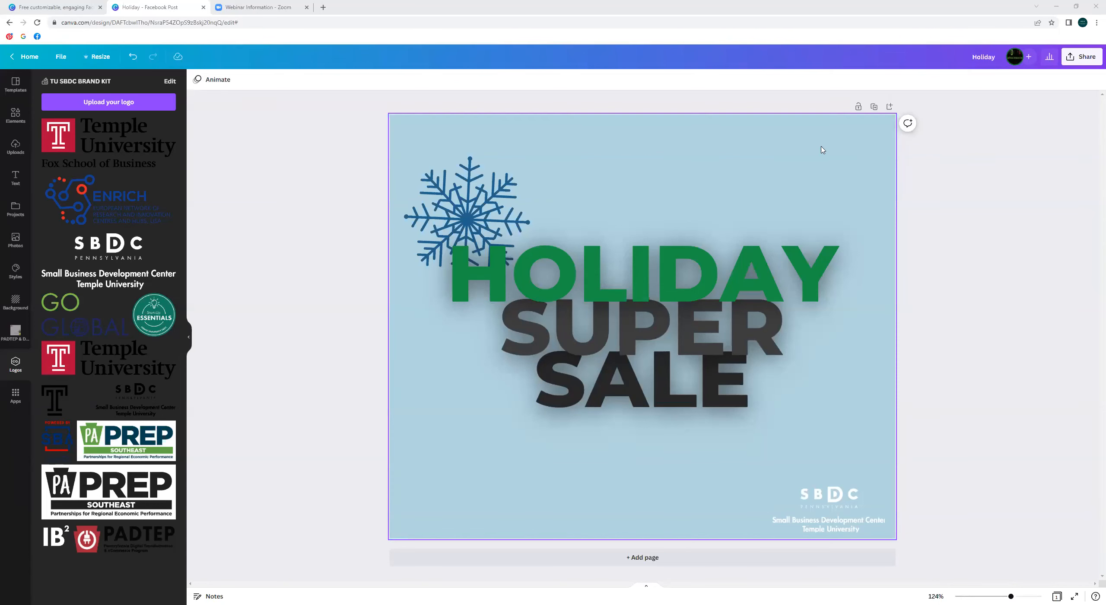
Search the photos for "snow" and set the snowy trees photo with the bench as the page background.
left_click(607, 159)
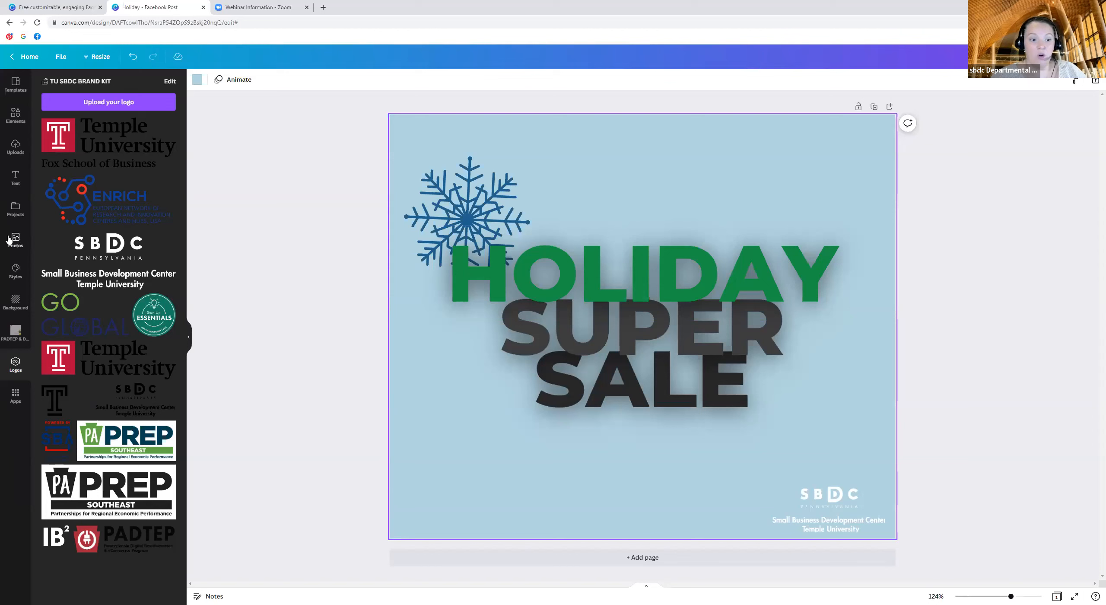
left_click(21, 245)
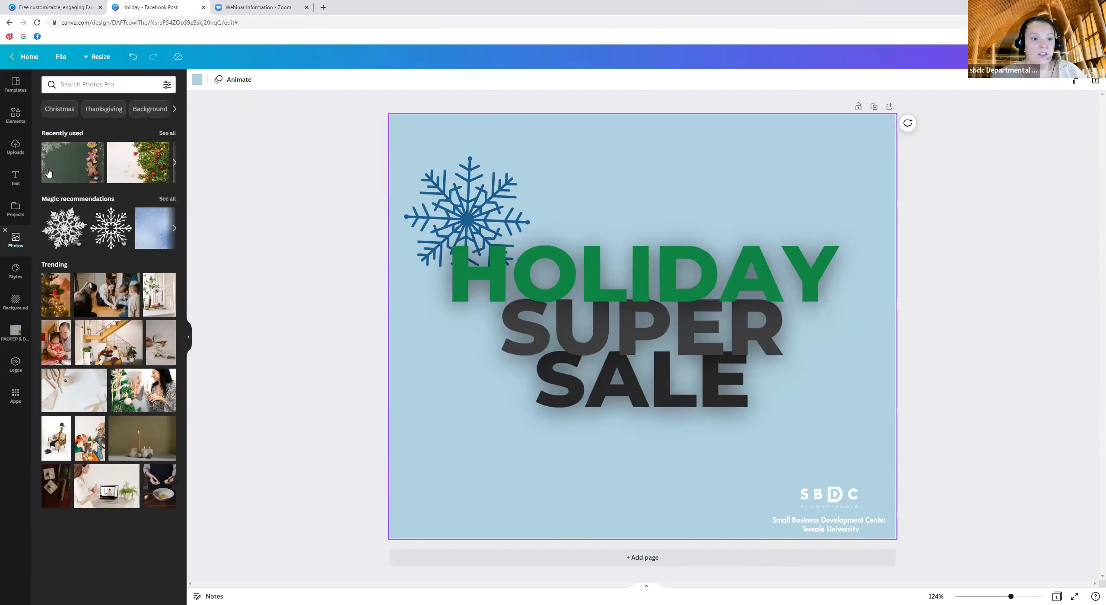
left_click(82, 89)
type("sn")
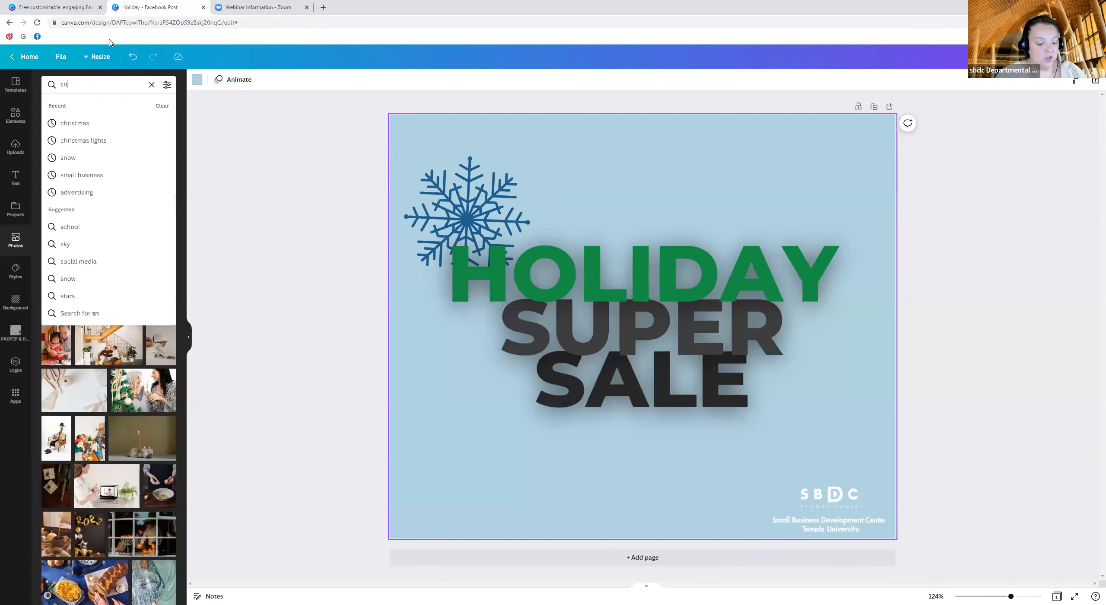
type("ow")
key("Return")
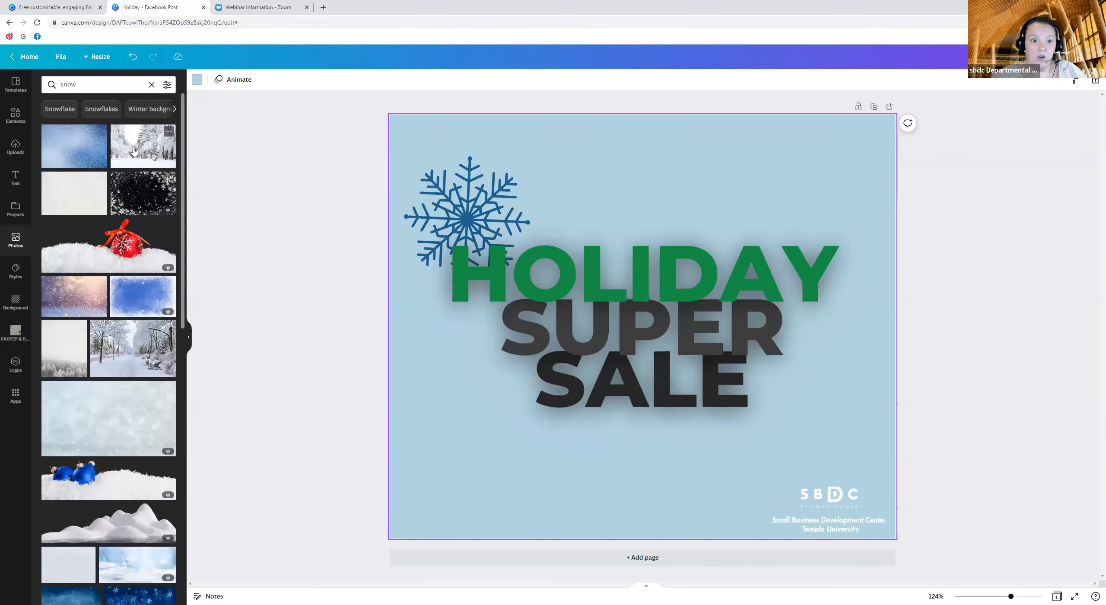
left_click_drag(362, 199, 391, 196)
Try the blue snowfall photo on the page, making it smaller and repositioning it, and remove it.
left_click(88, 148)
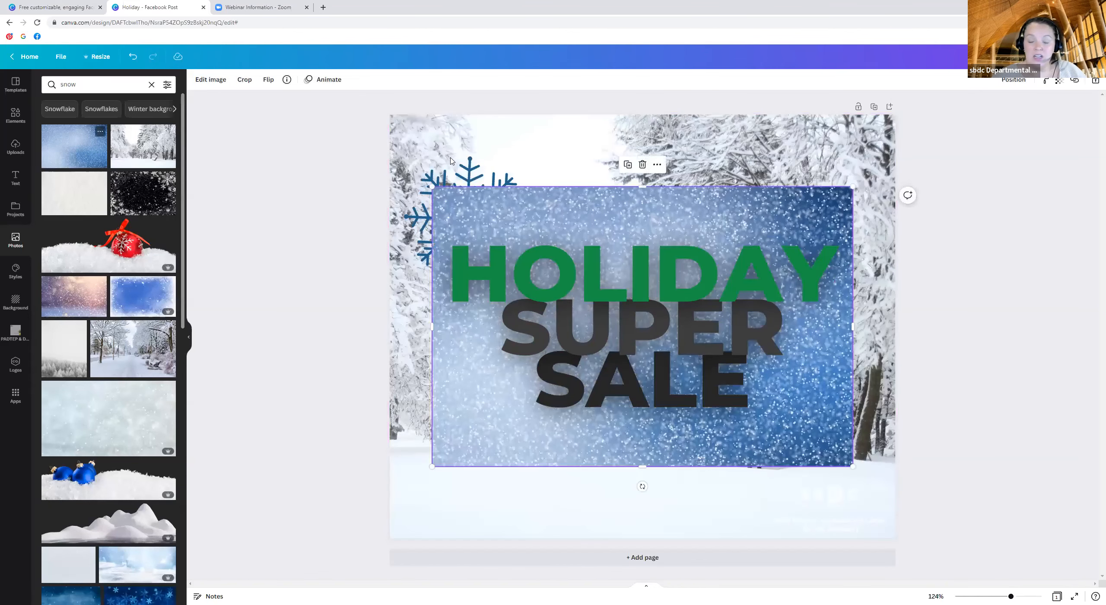
left_click_drag(434, 185, 716, 378)
left_click_drag(793, 477, 493, 542)
key("Delete")
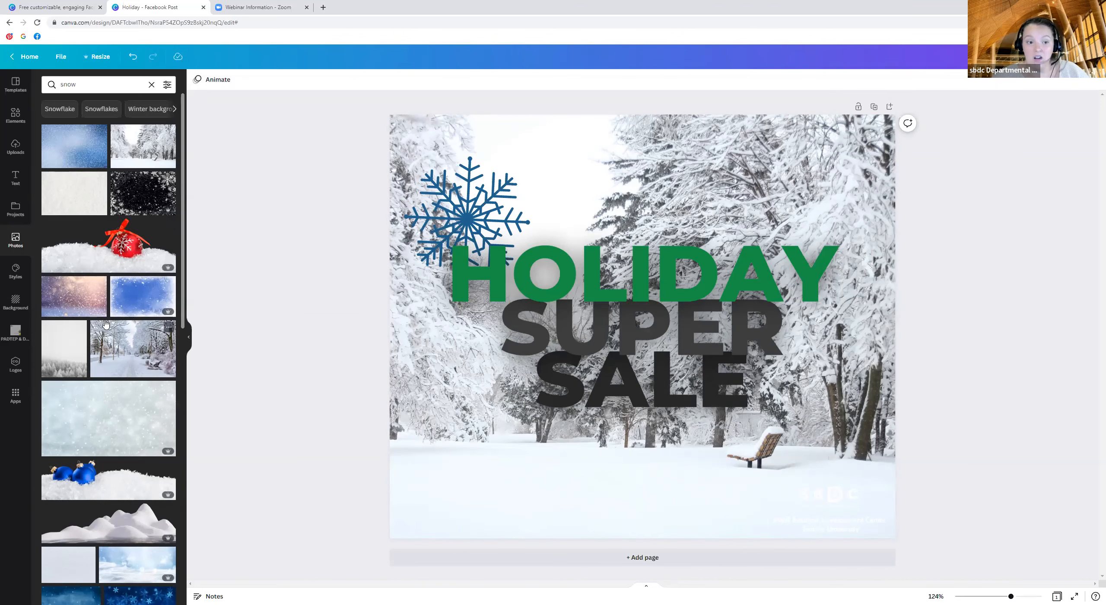
Try the snowy park path and pale snowfall photos from the results as alternative page backgrounds.
scroll(106, 324, "down", 2)
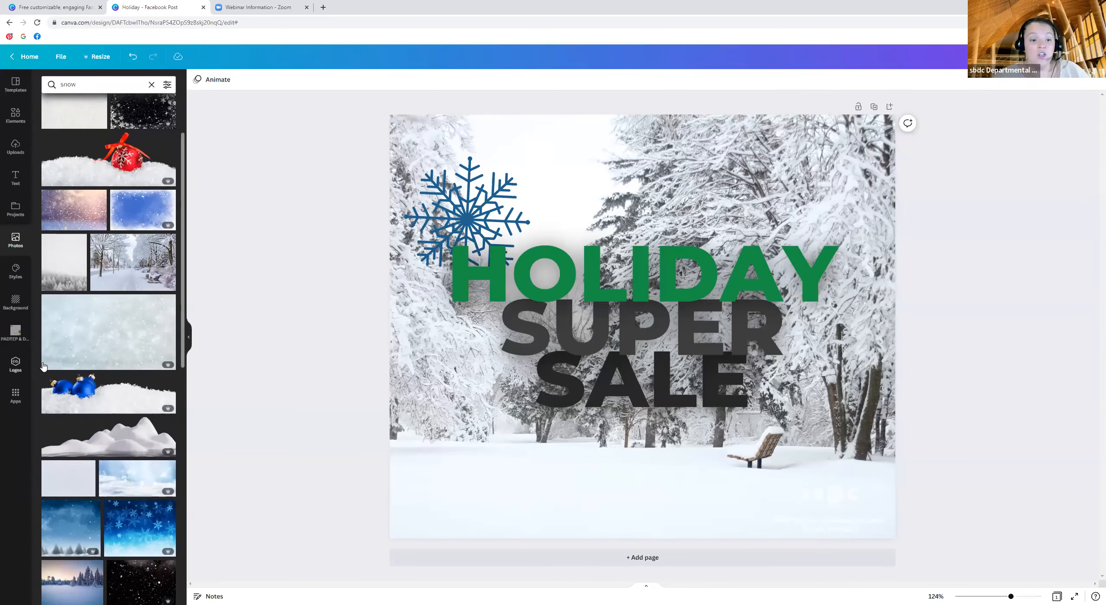
scroll(43, 367, "down", 1)
scroll(47, 375, "up", 3)
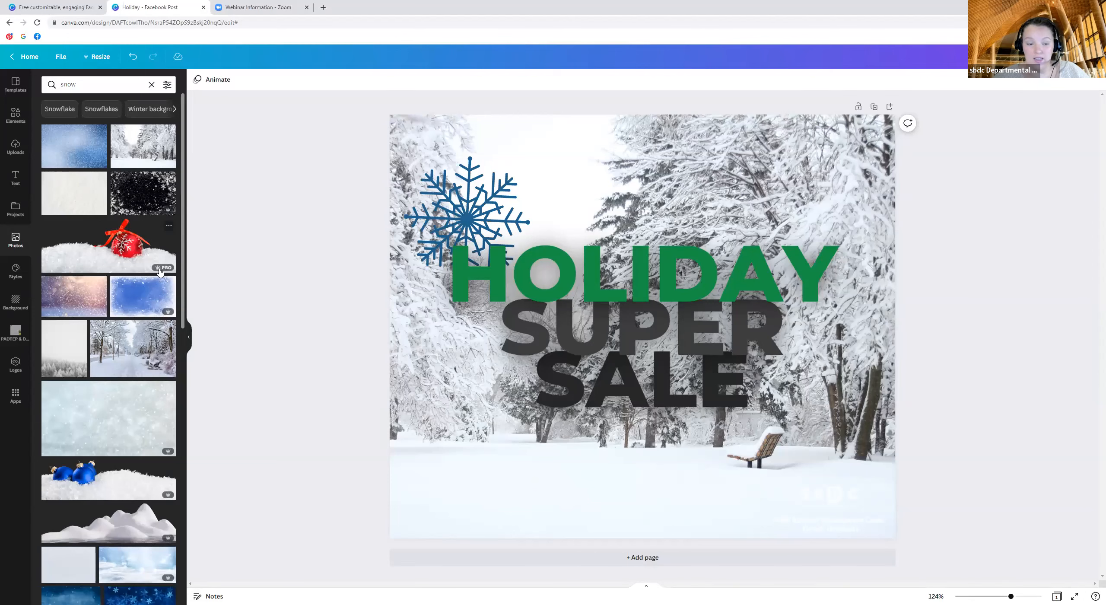
scroll(159, 271, "down", 1)
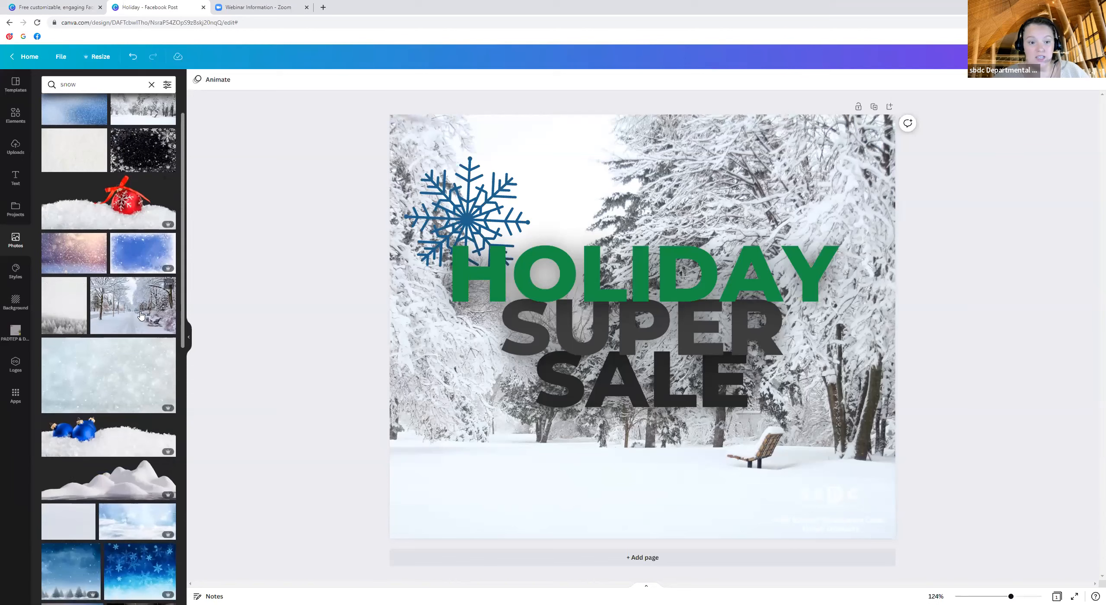
left_click_drag(150, 321, 393, 345)
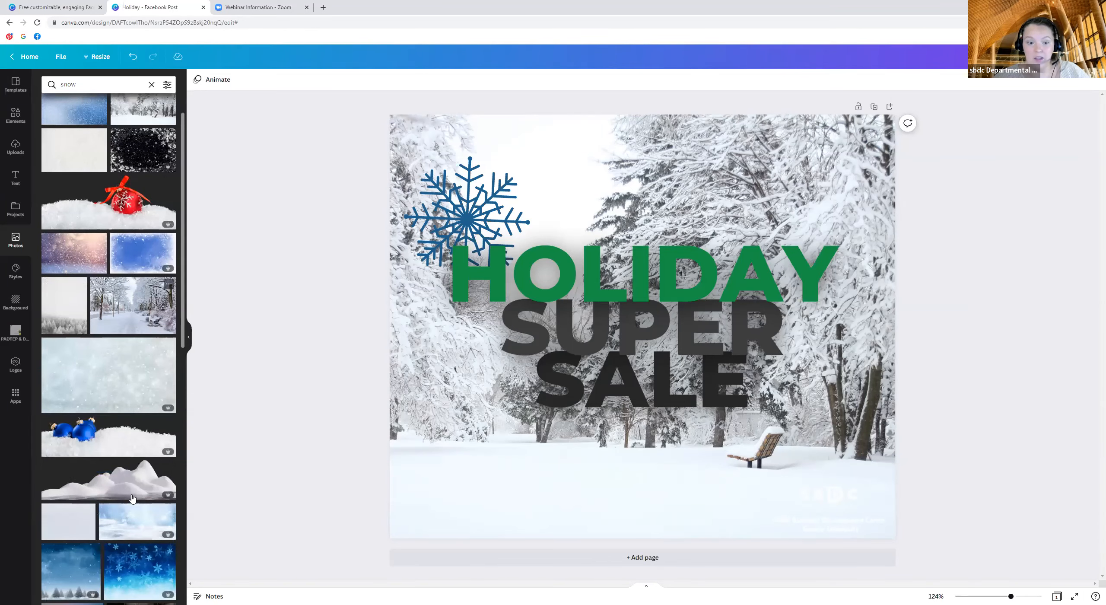
left_click_drag(109, 392, 342, 418)
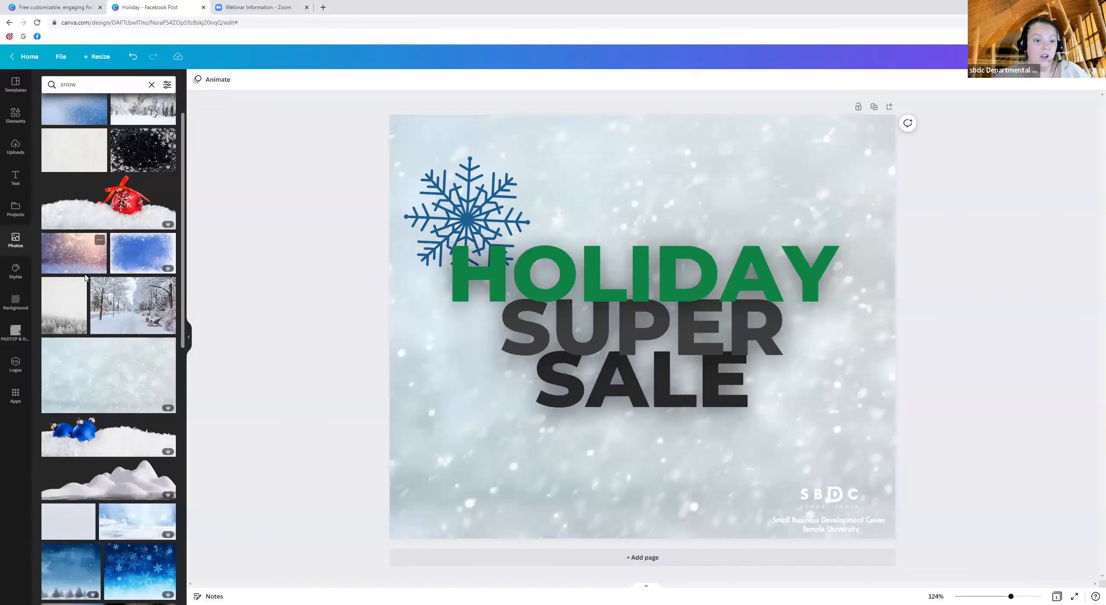
left_click_drag(353, 398, 392, 411)
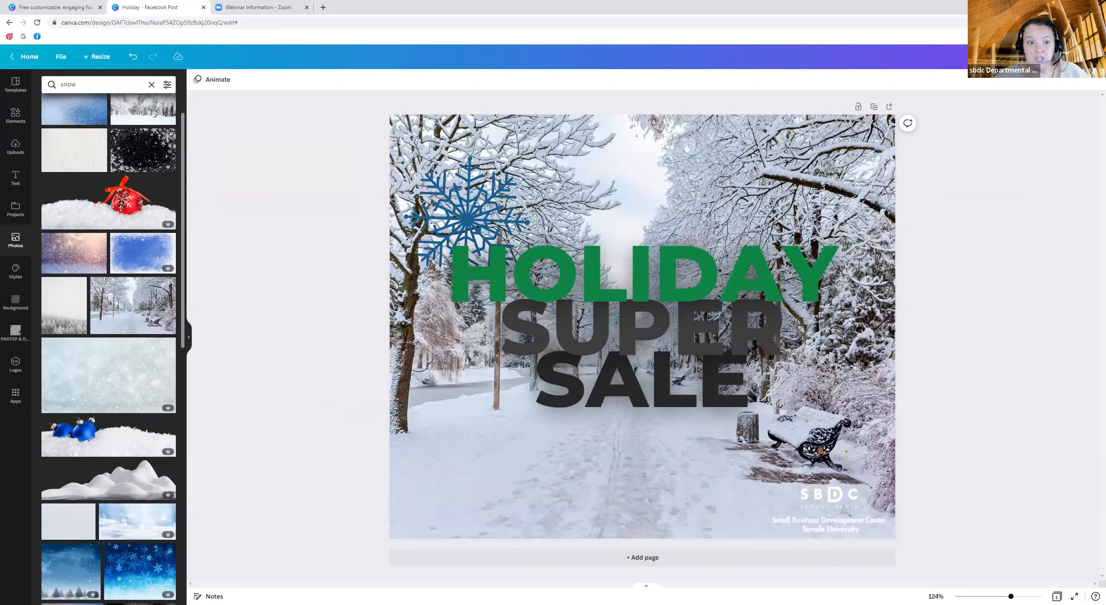
scroll(99, 207, "up", 1)
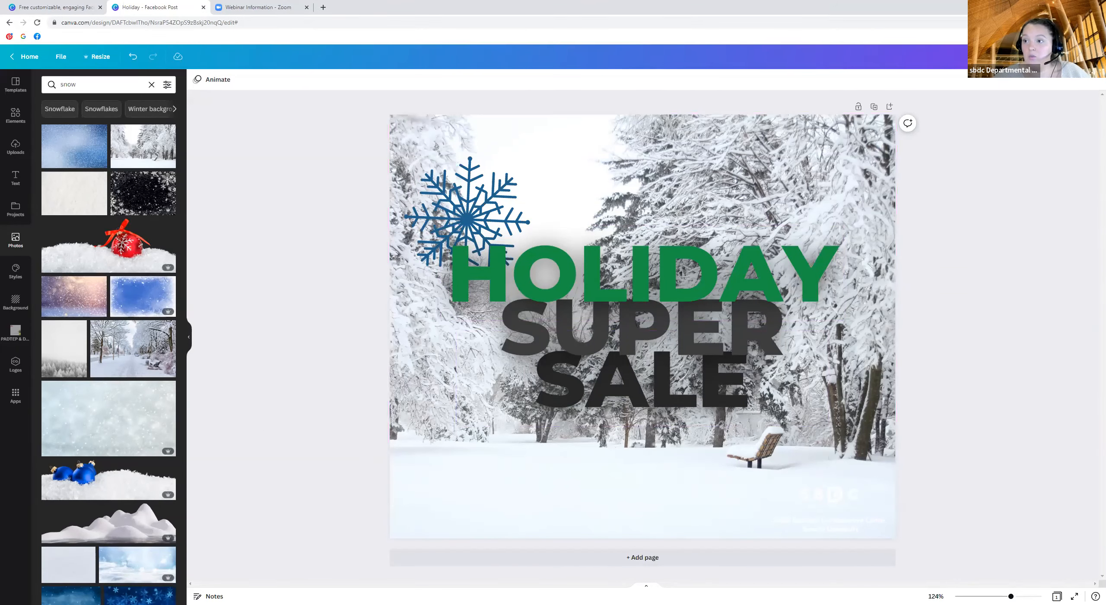
View the sharing and download options available for the design.
left_click(1071, 57)
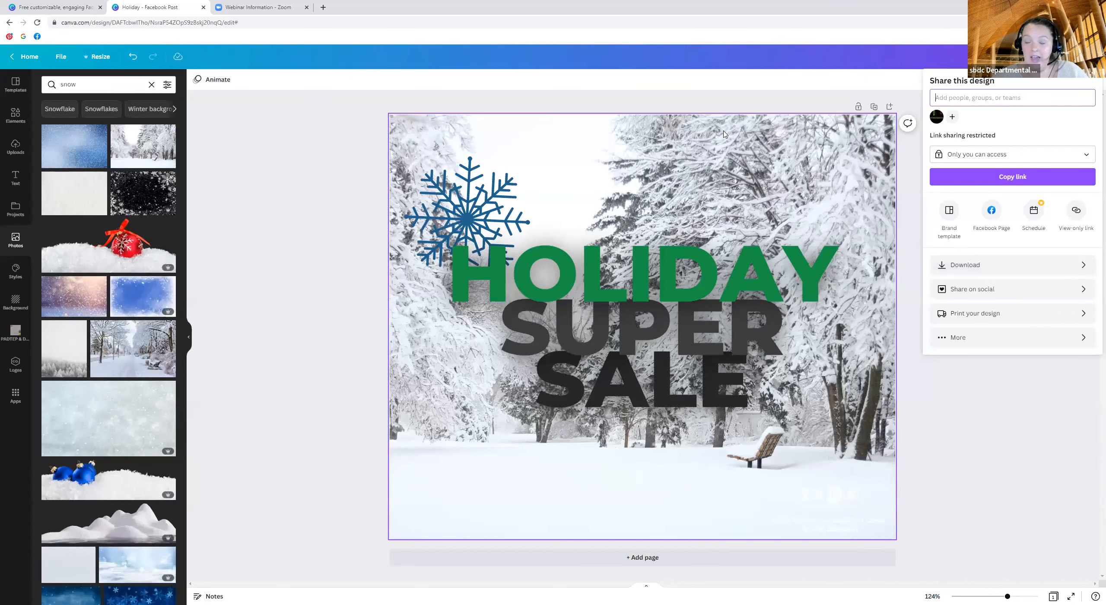
left_click(1025, 503)
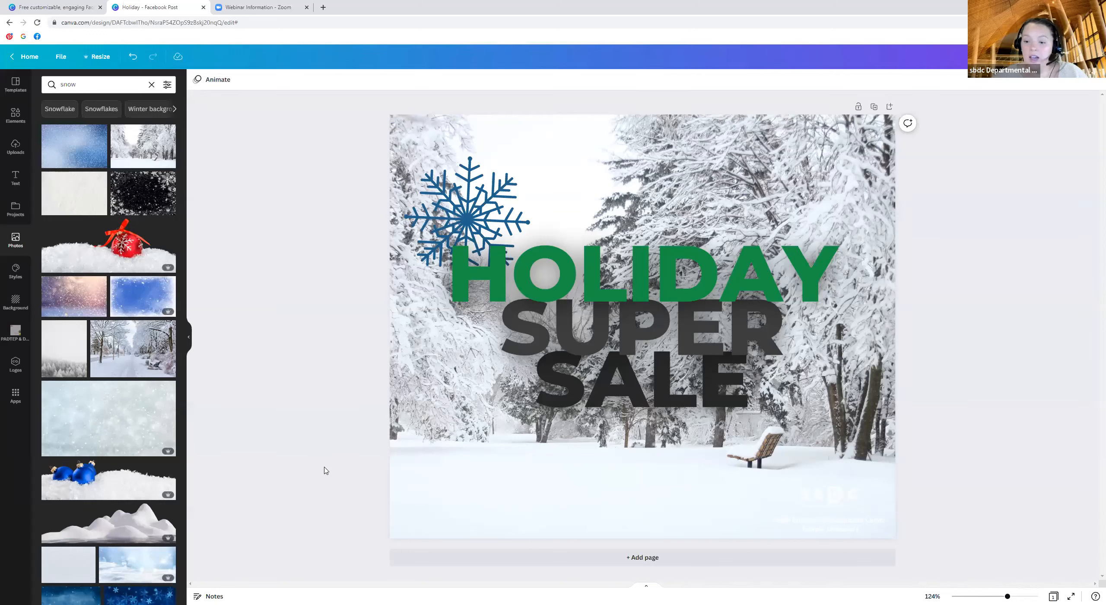
Delete the SBDC logo from the page's lower-right corner.
left_click(843, 517)
key("Delete")
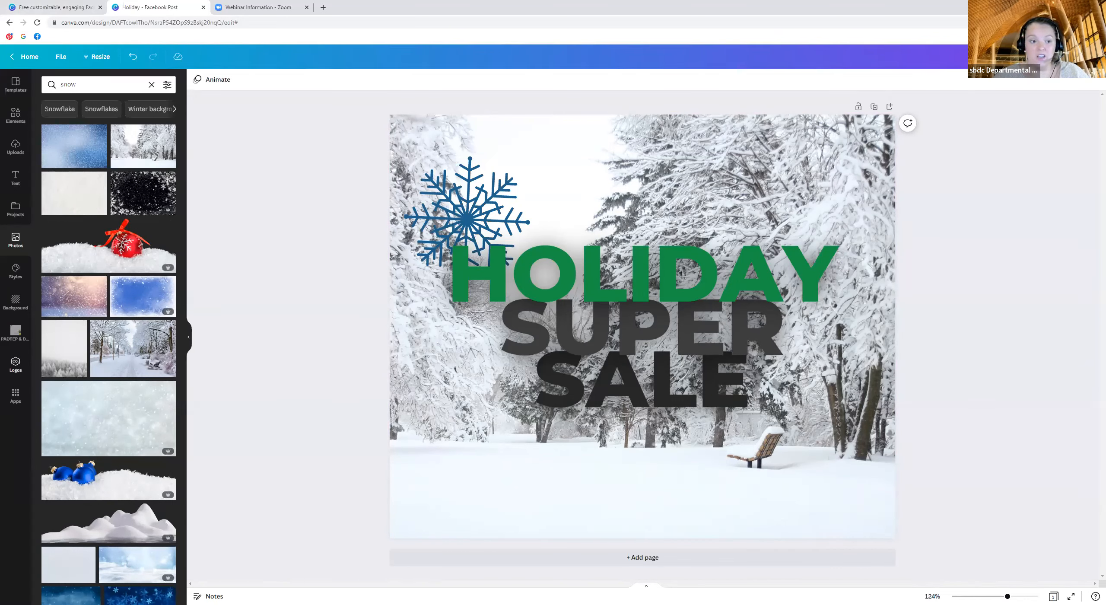
Look through the brand kit logos and the previously uploaded images available for the design.
left_click(8, 367)
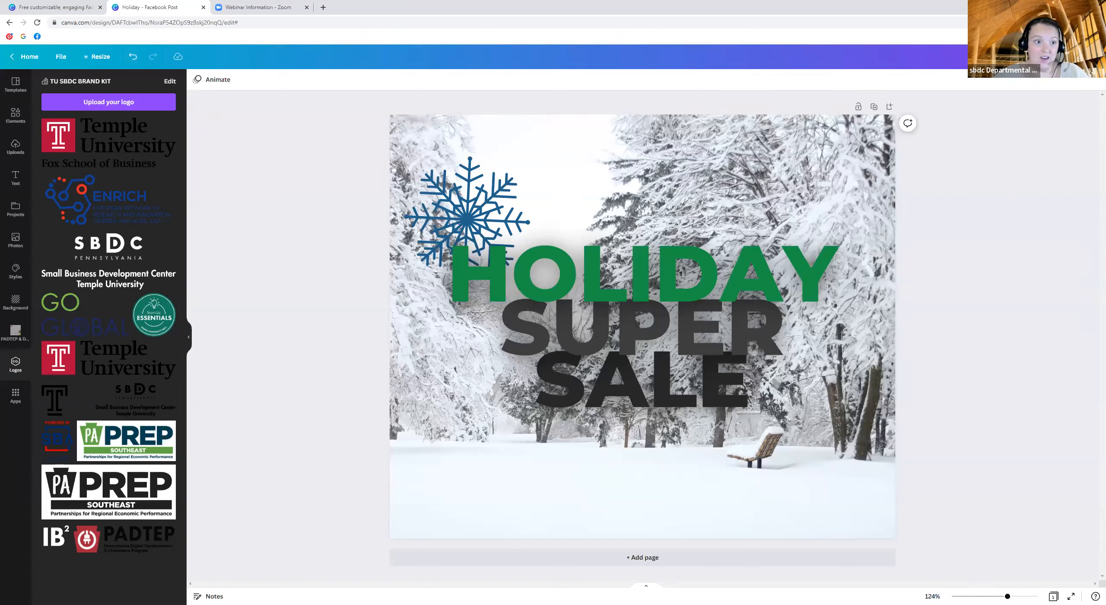
left_click(21, 142)
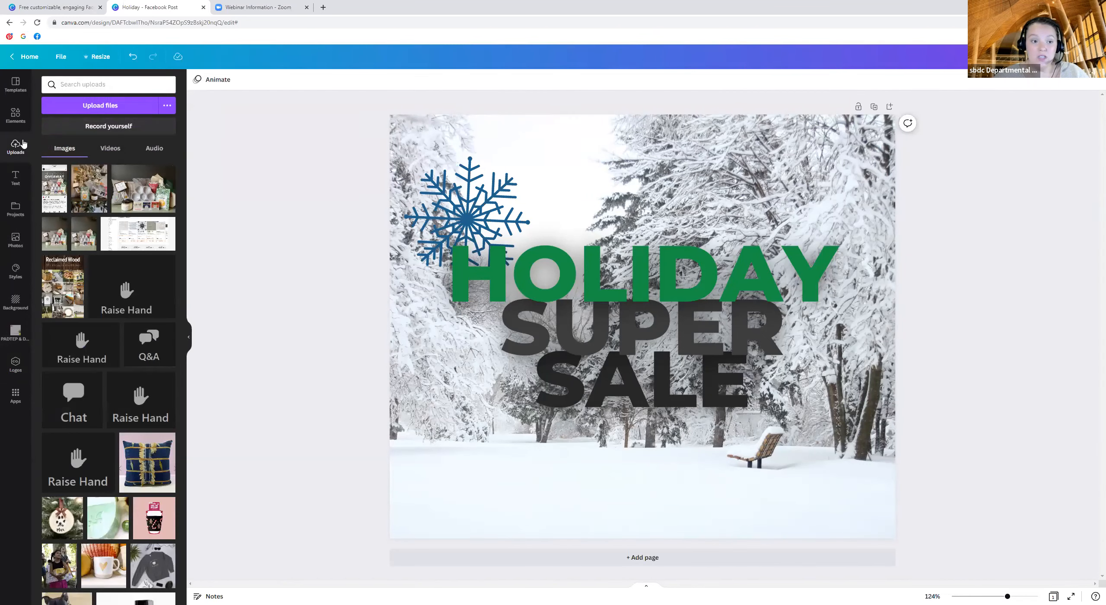
scroll(123, 216, "down", 5)
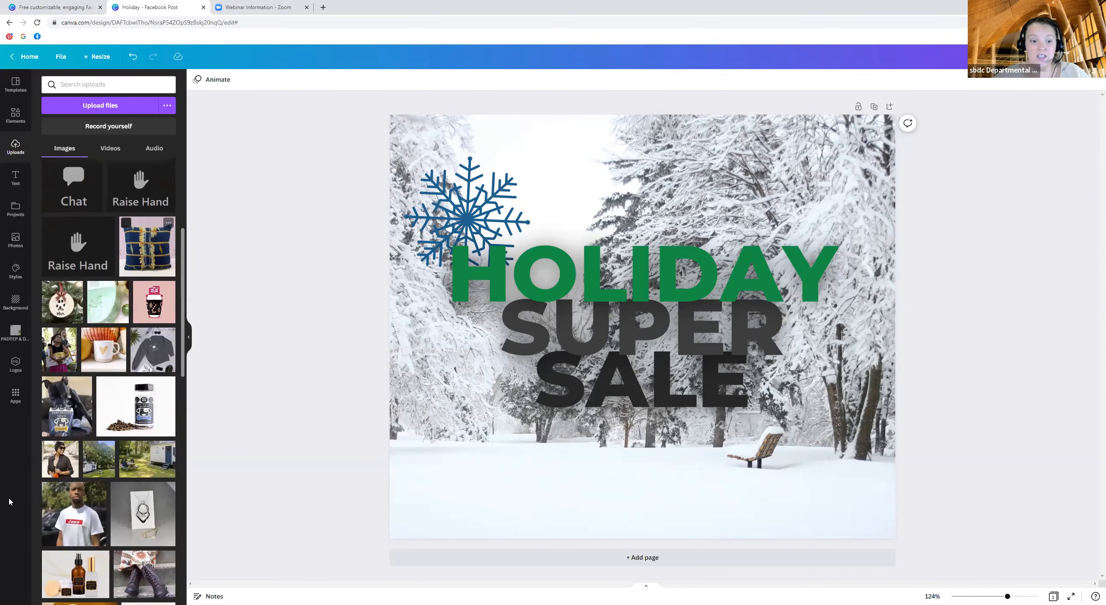
scroll(88, 374, "down", 4)
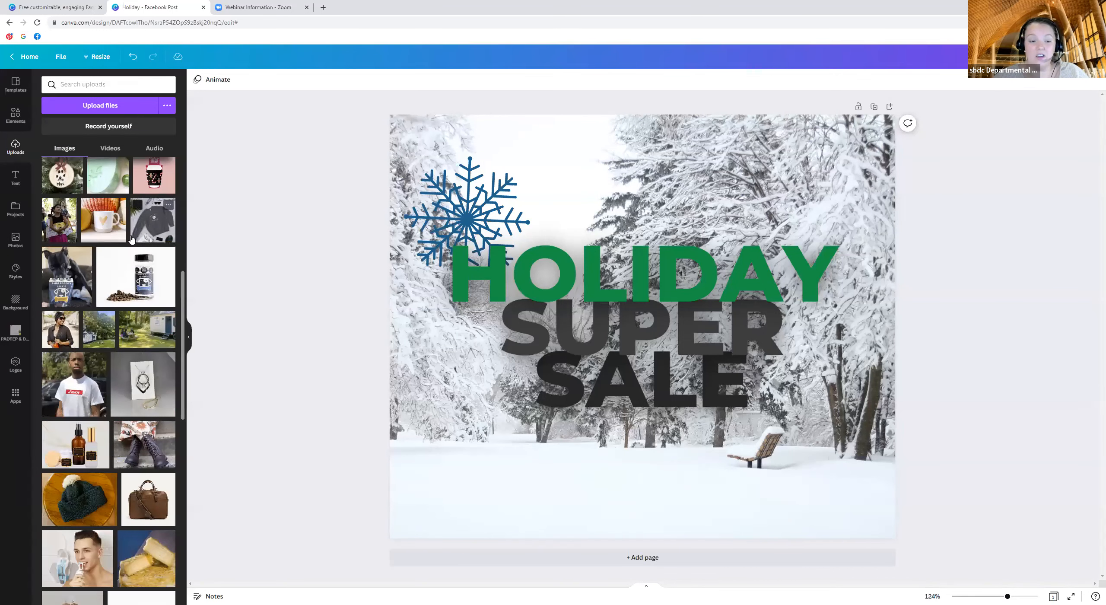
scroll(118, 258, "down", 4)
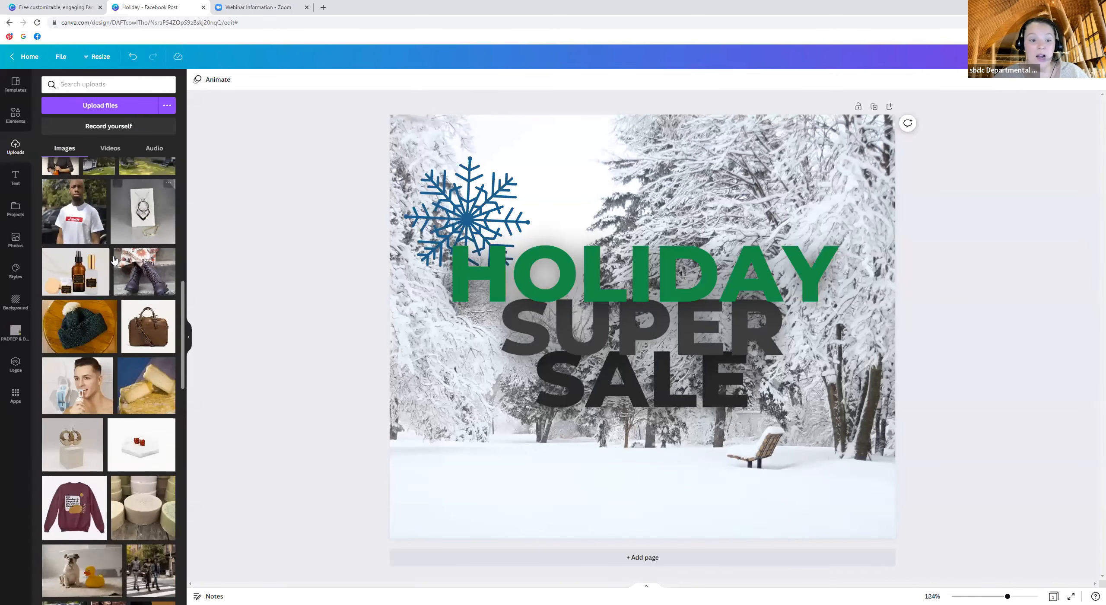
scroll(121, 262, "down", 2)
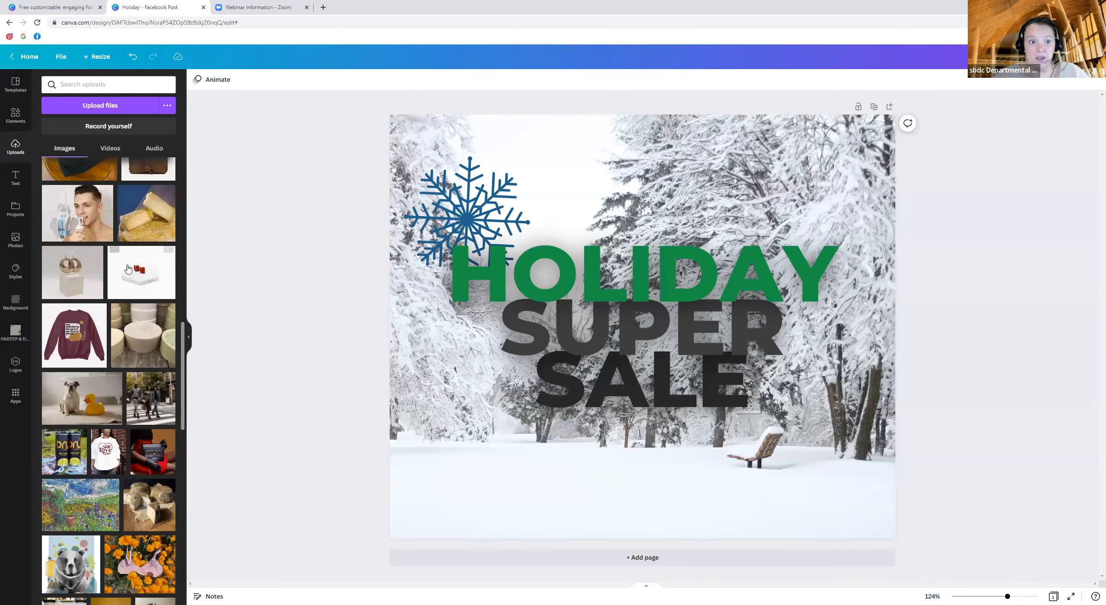
View the files in the Downloads folder that can be uploaded, and close the file chooser without uploading.
left_click(107, 109)
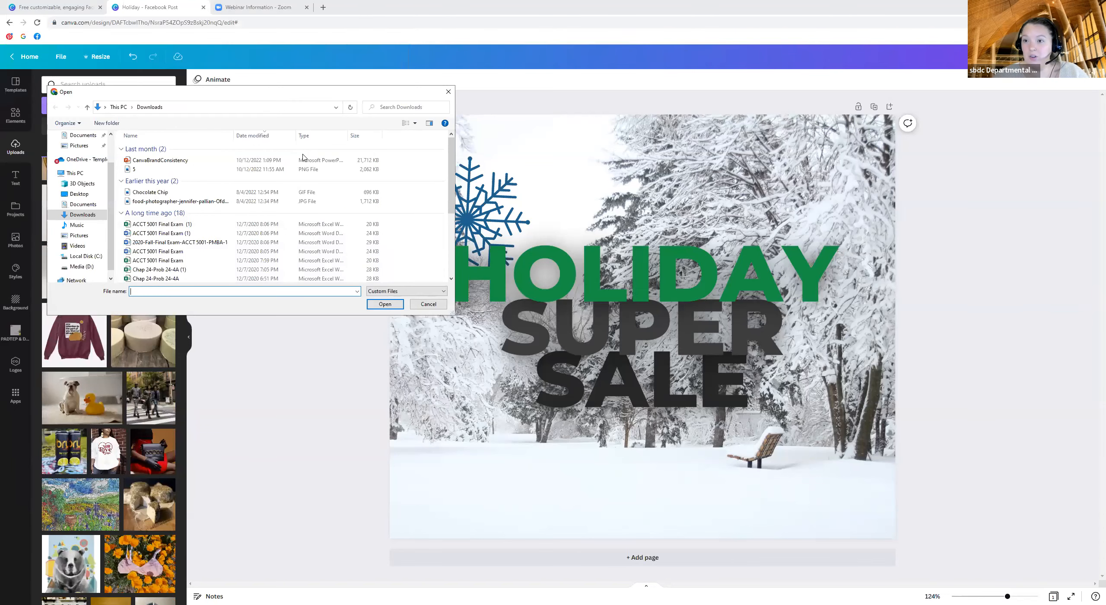
scroll(216, 182, "down", 2)
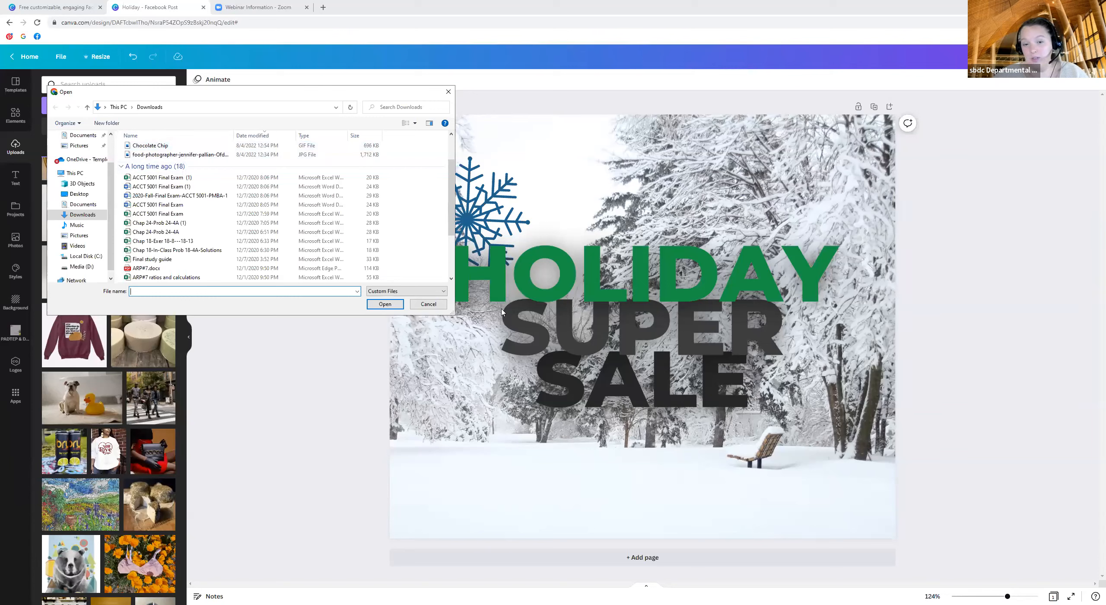
left_click(433, 306)
Try the uploaded photo of candles, soaps and coffee as the page background, and undo the replacement.
scroll(85, 305, "down", 10)
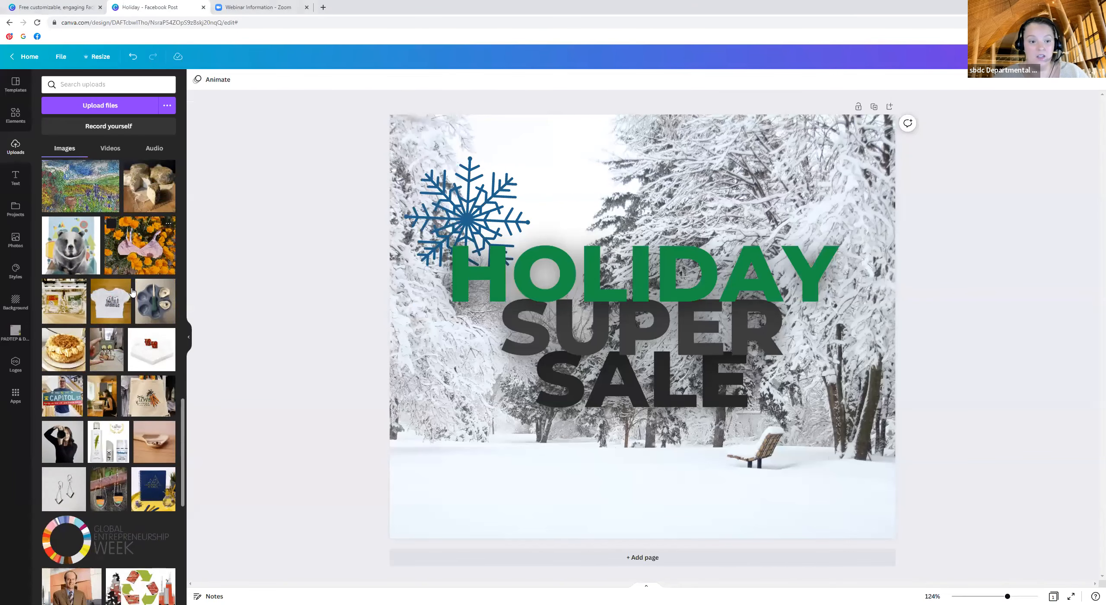
scroll(84, 306, "down", 8)
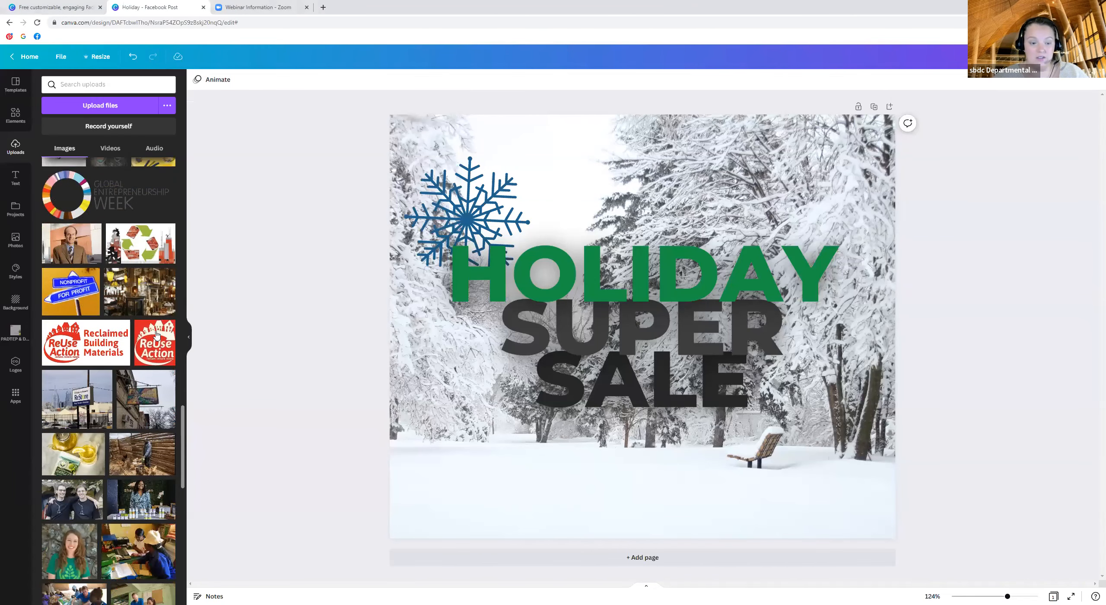
scroll(111, 397, "down", 9)
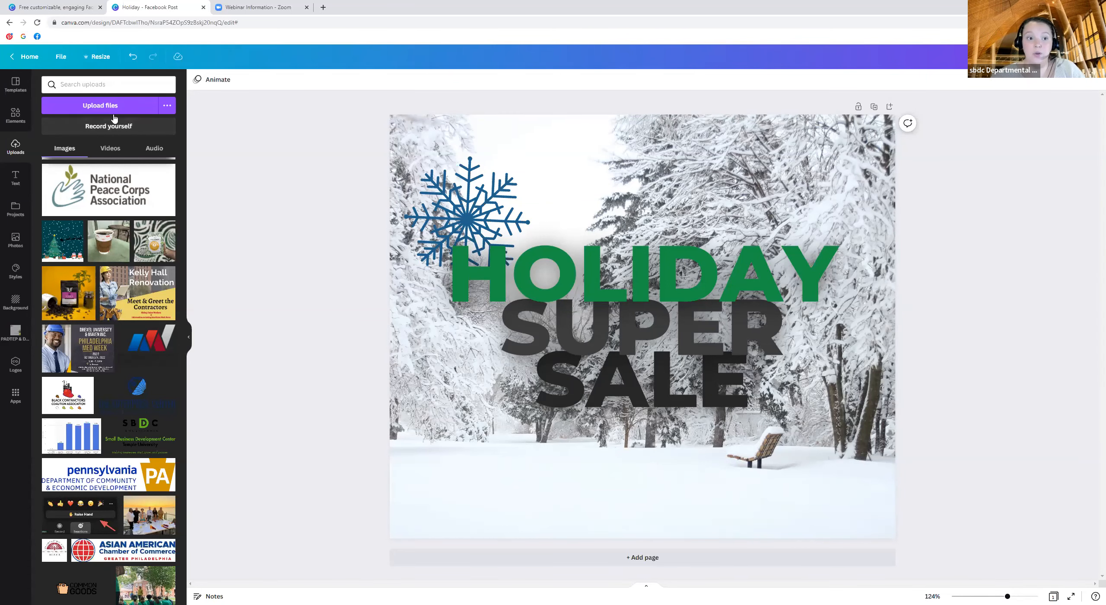
scroll(91, 413, "up", 6)
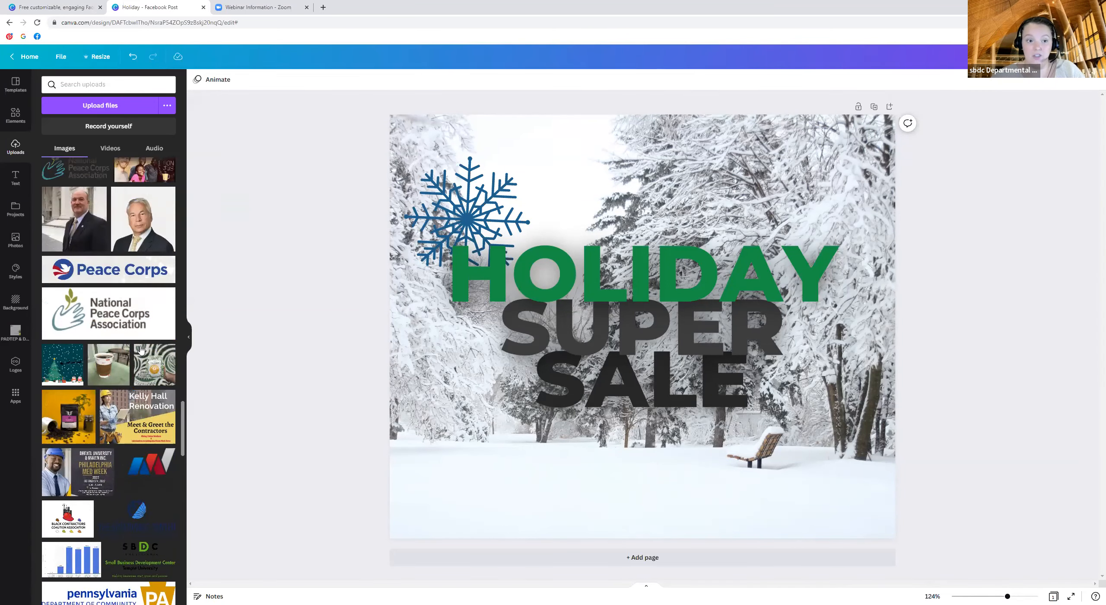
left_click_drag(183, 416, 640, 518)
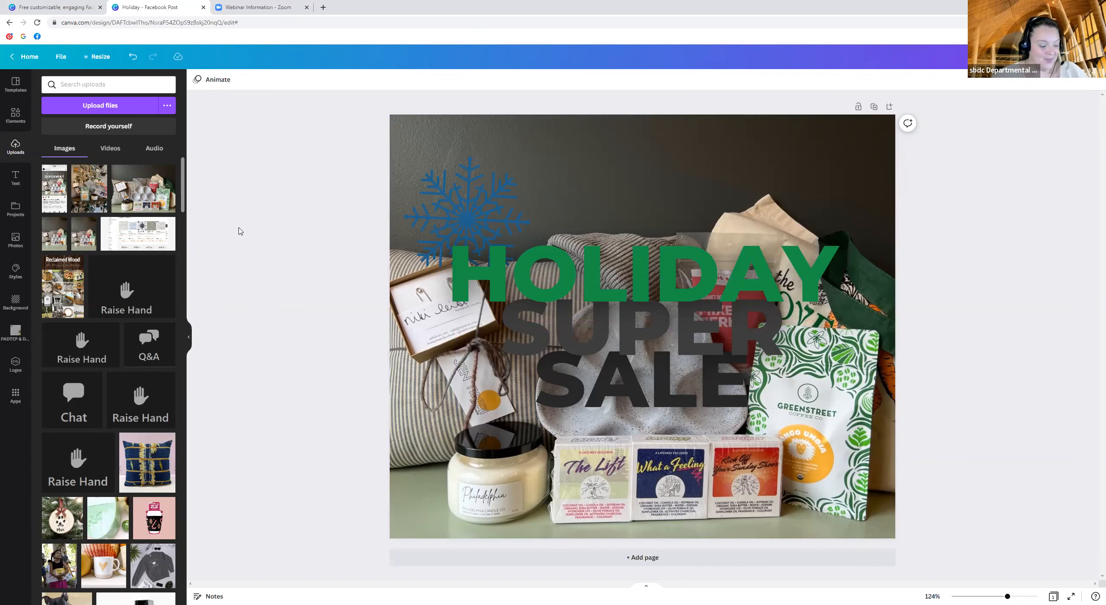
key("ctrl+z")
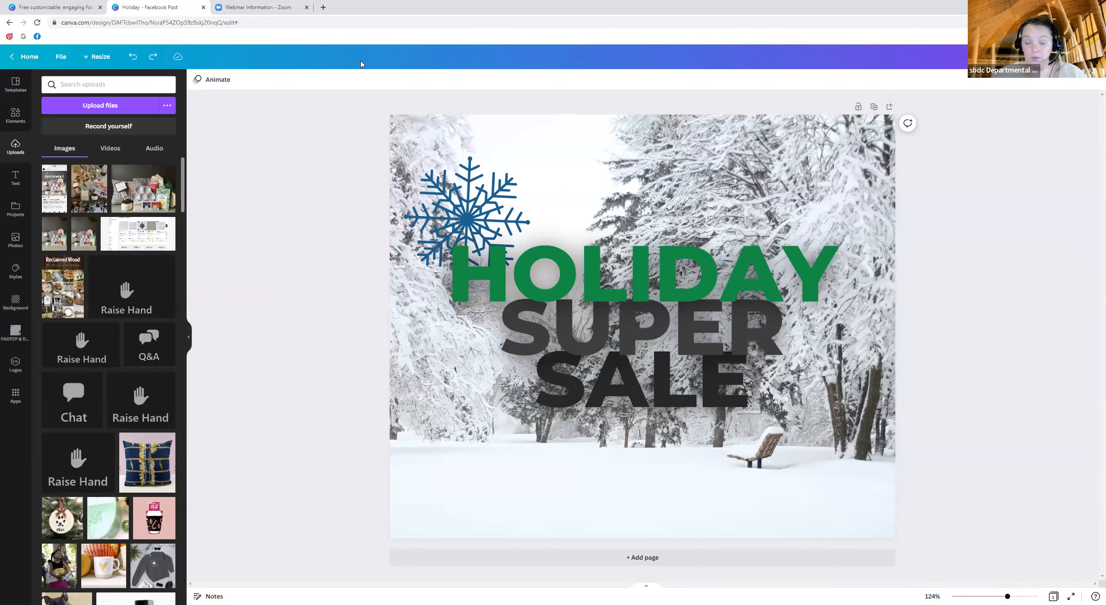
Upload the Chocolate Chip GIF from the Downloads folder to the uploads library.
left_click(135, 108)
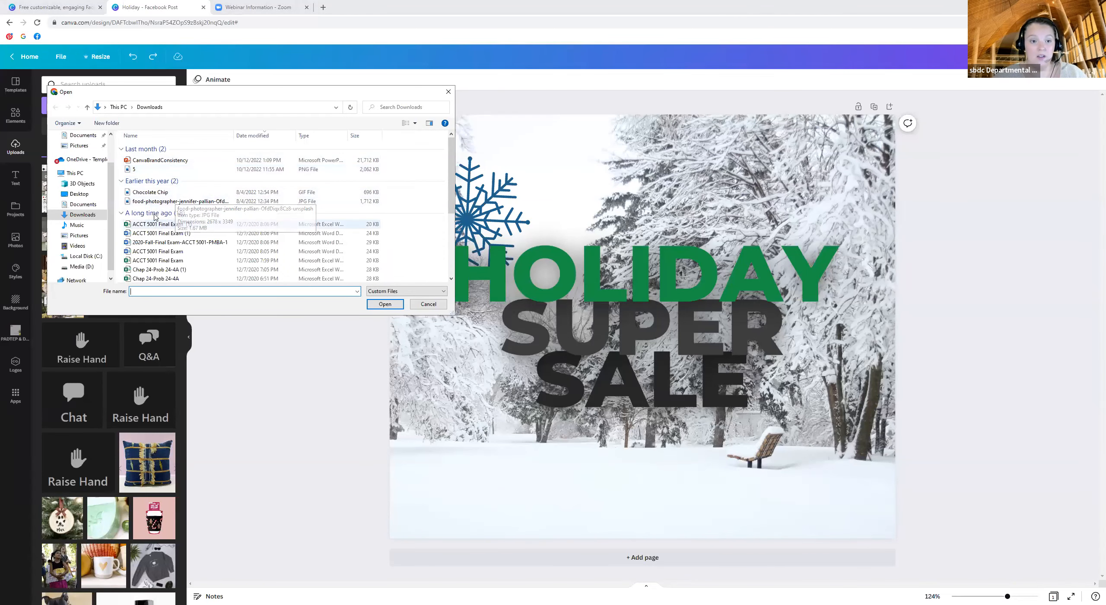
left_click(169, 192)
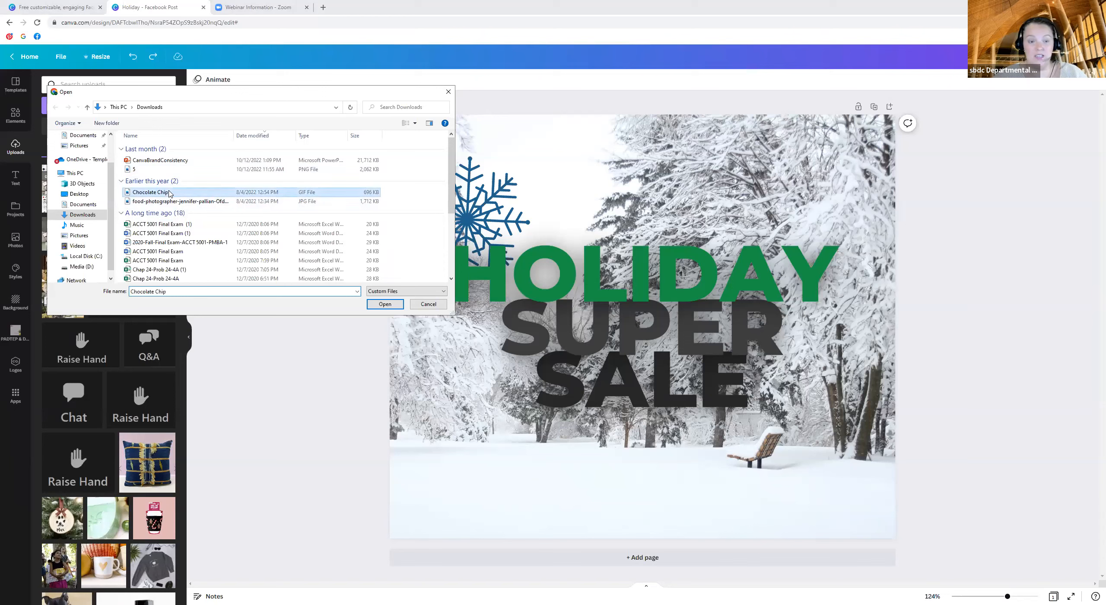
left_click(390, 306)
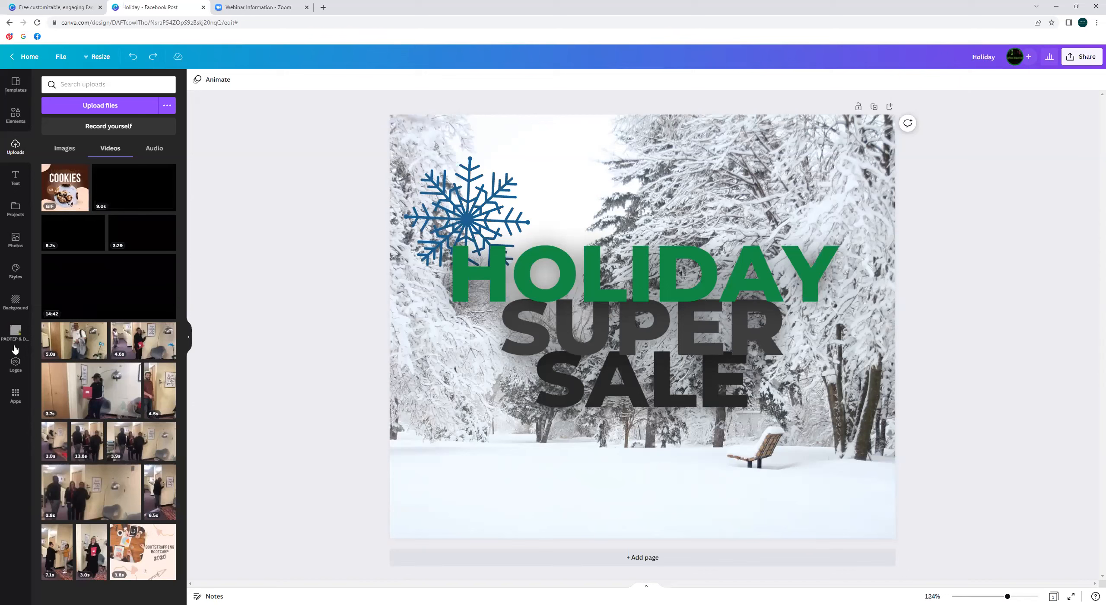
left_click(16, 362)
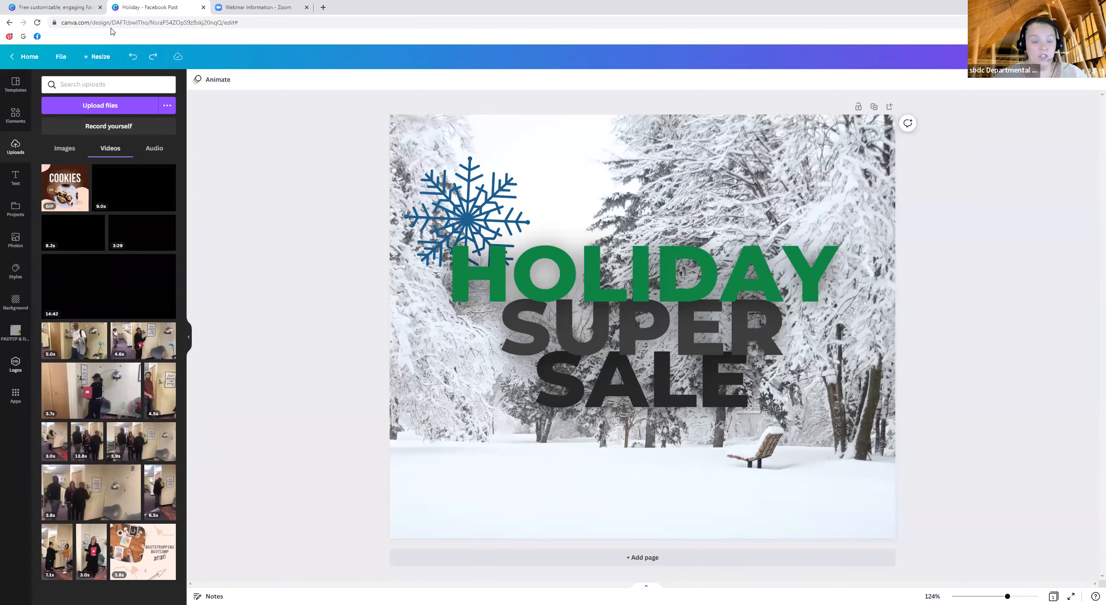
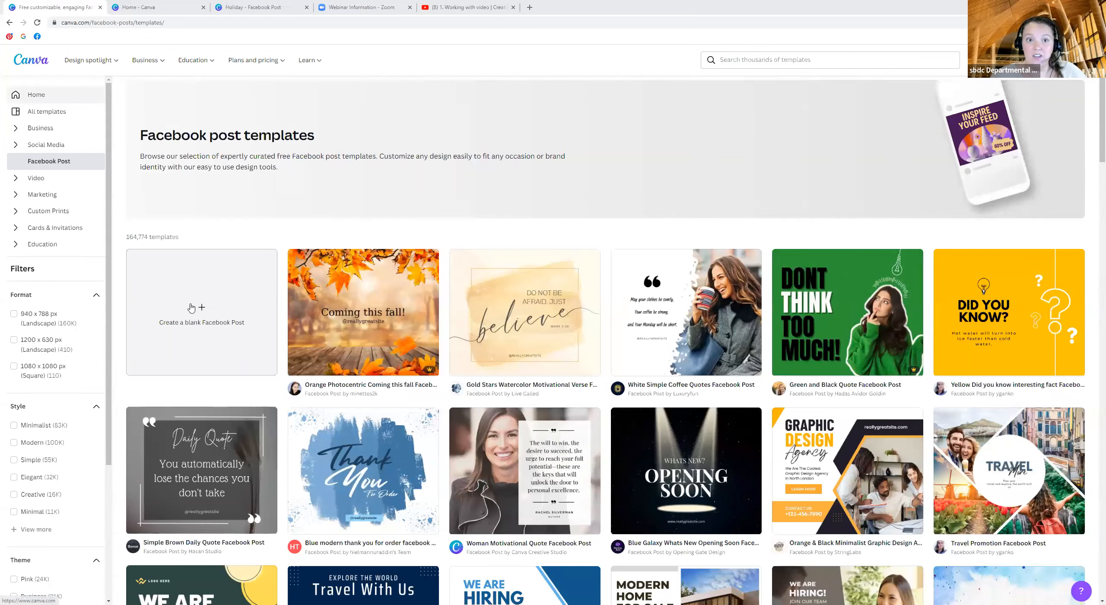
Create a blank Facebook post and search the photo library for "small business".
left_click(213, 326)
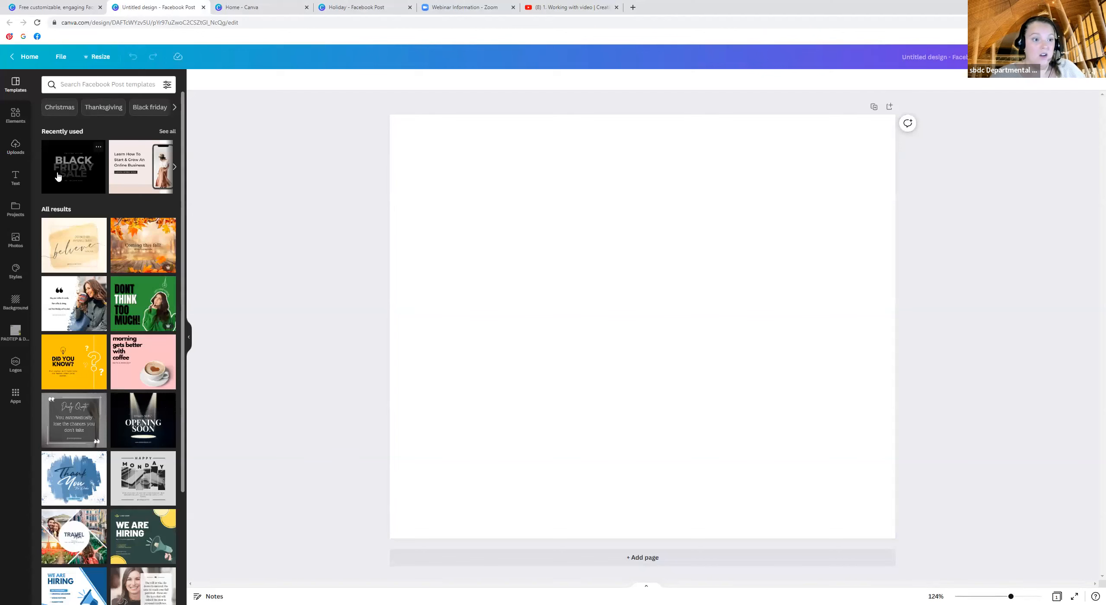
left_click(14, 239)
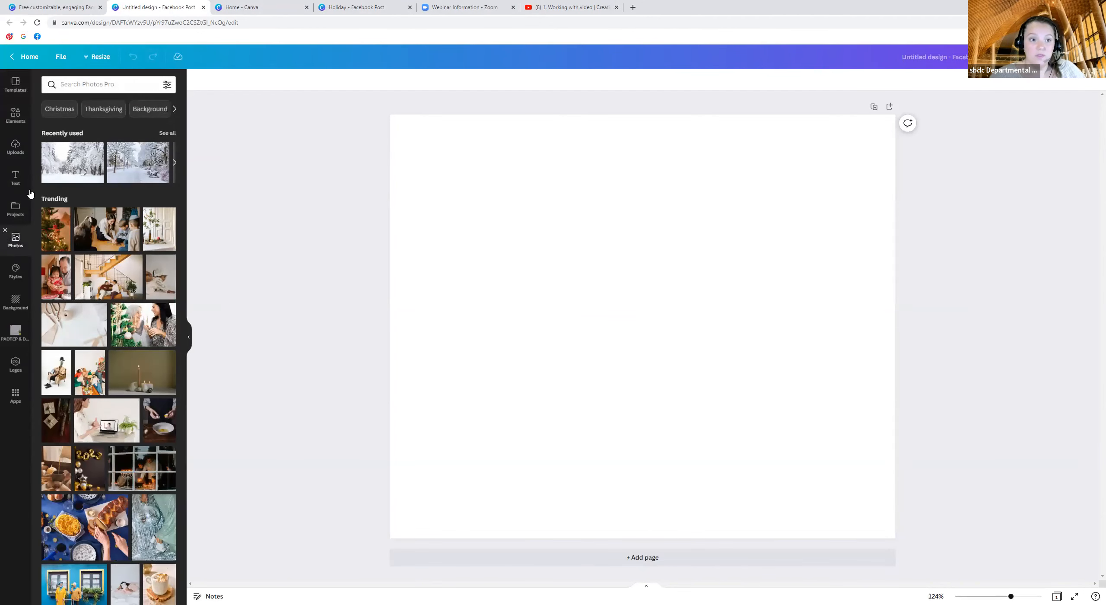
left_click(77, 82)
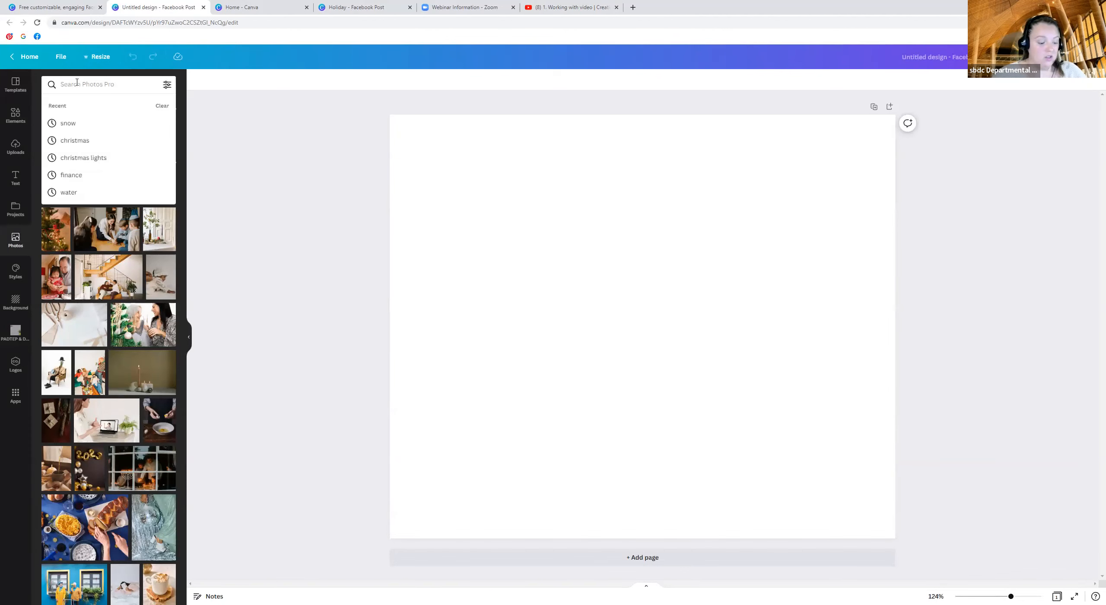
type("buinse")
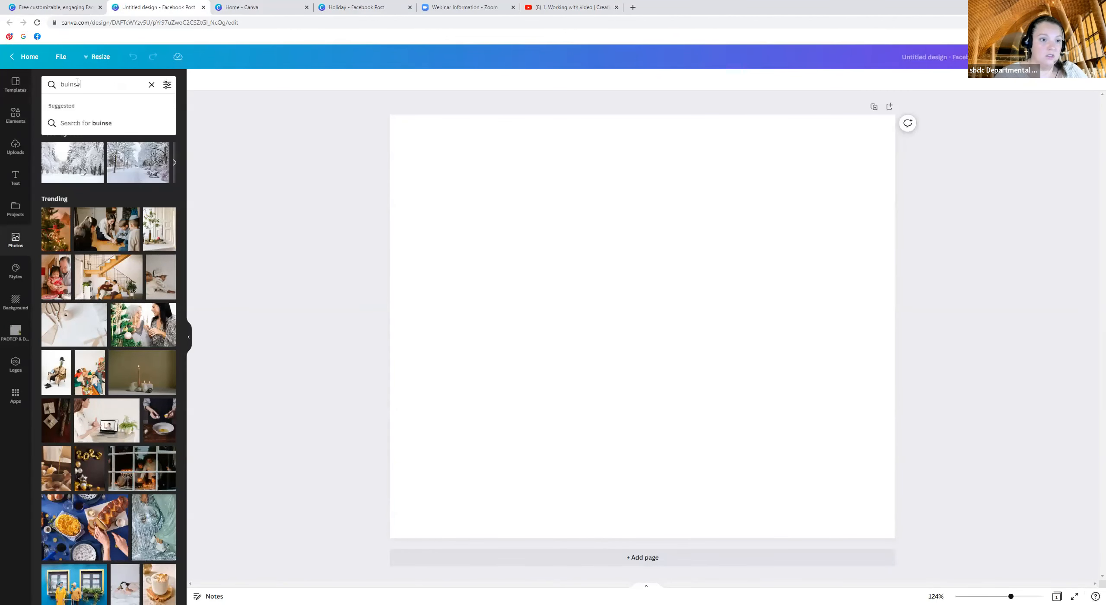
key("BackSpace")
type("s")
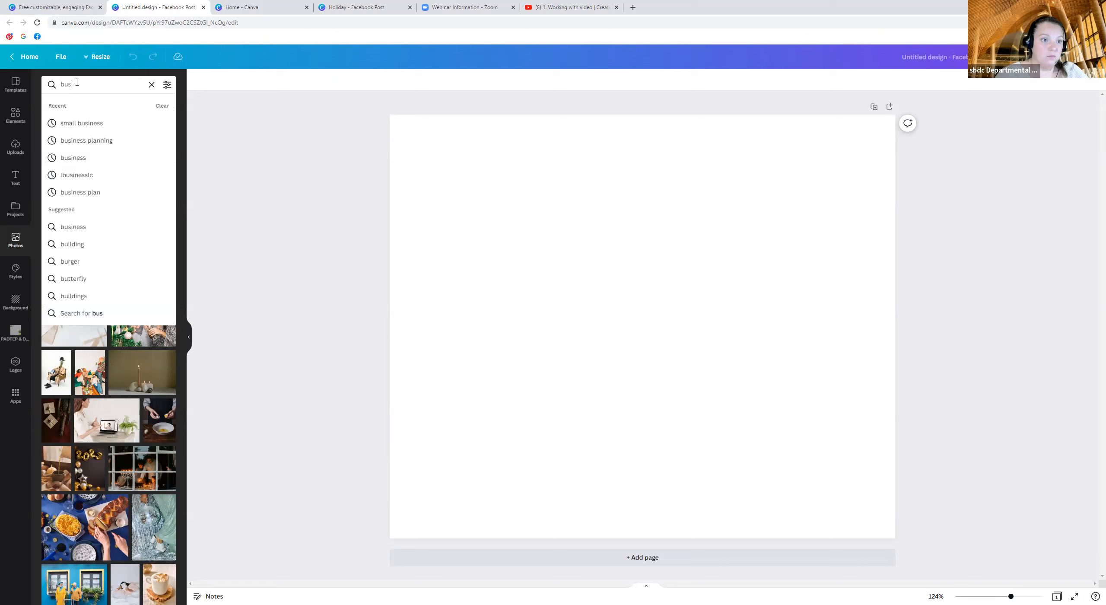
left_click(90, 124)
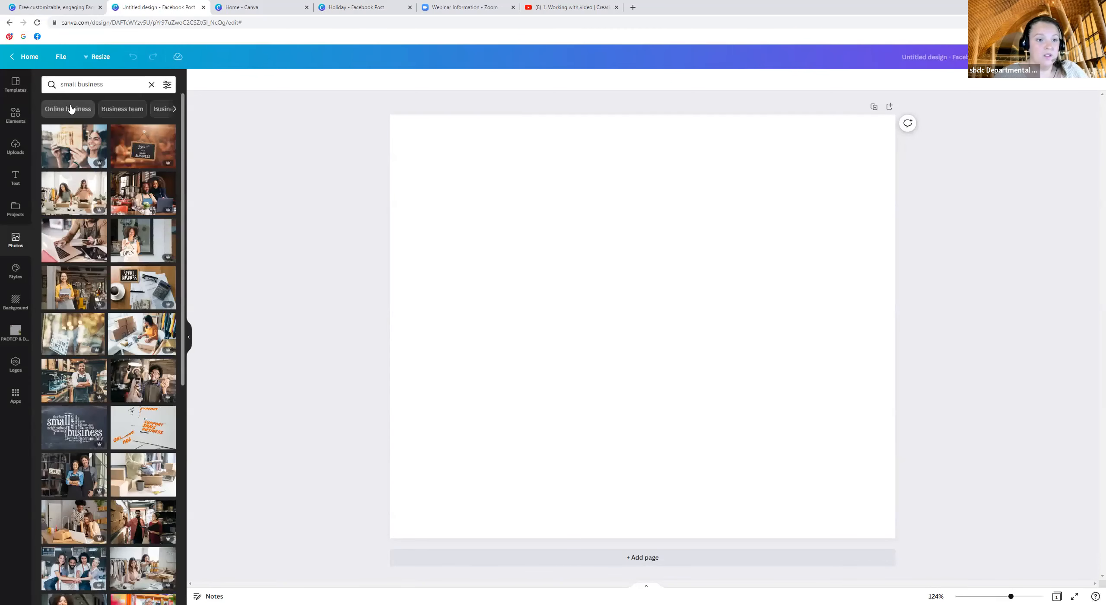
Try the small business sign, café worker and florist photos on the blank page, and delete all three.
left_click(141, 150)
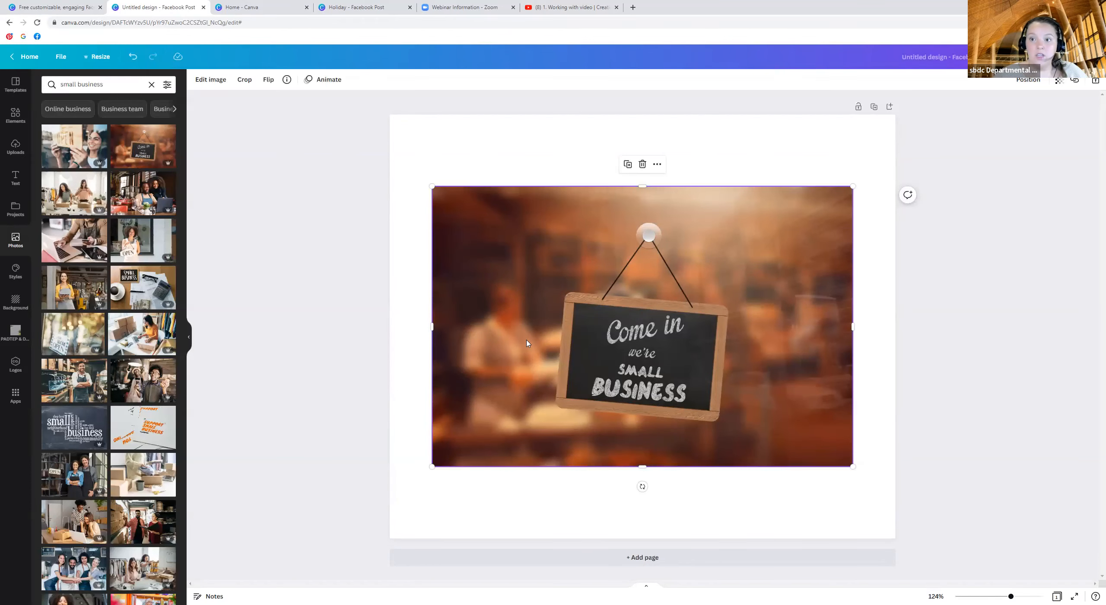
left_click(74, 380)
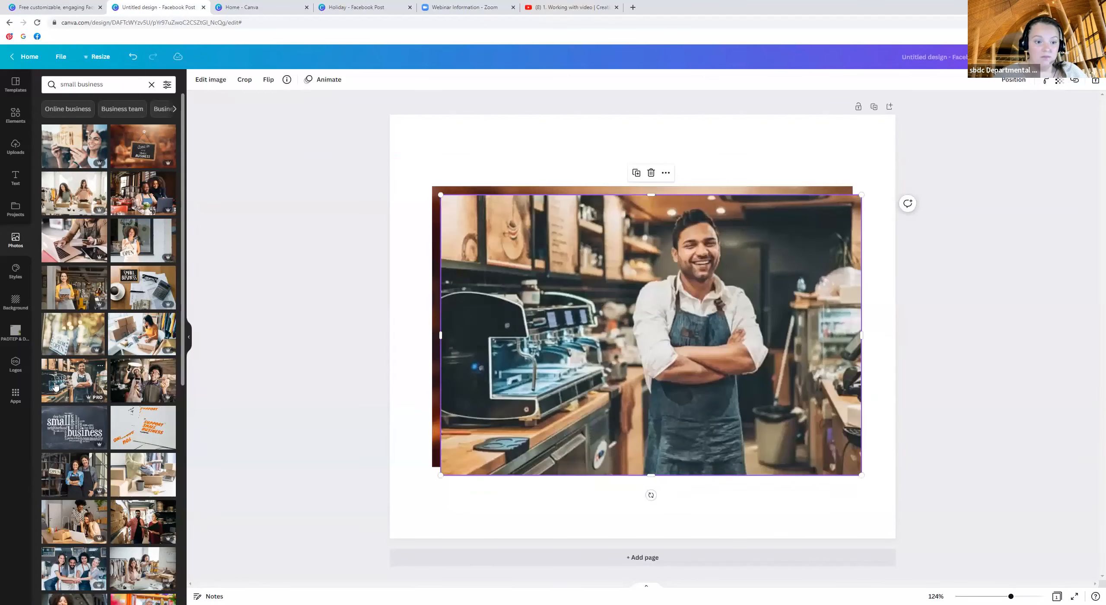
key("Delete")
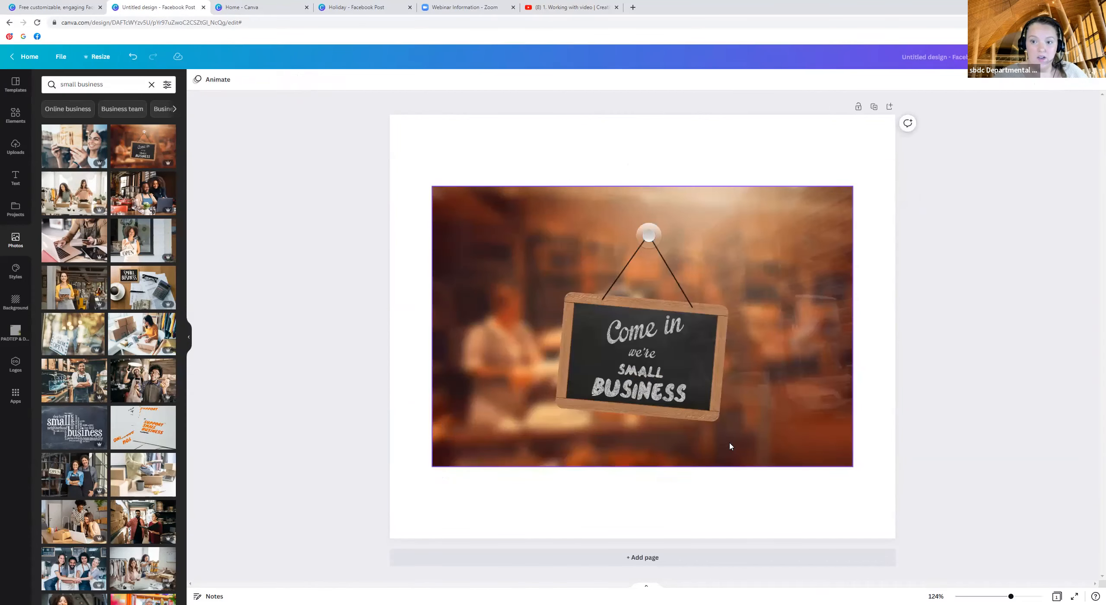
scroll(113, 211, "down", 3)
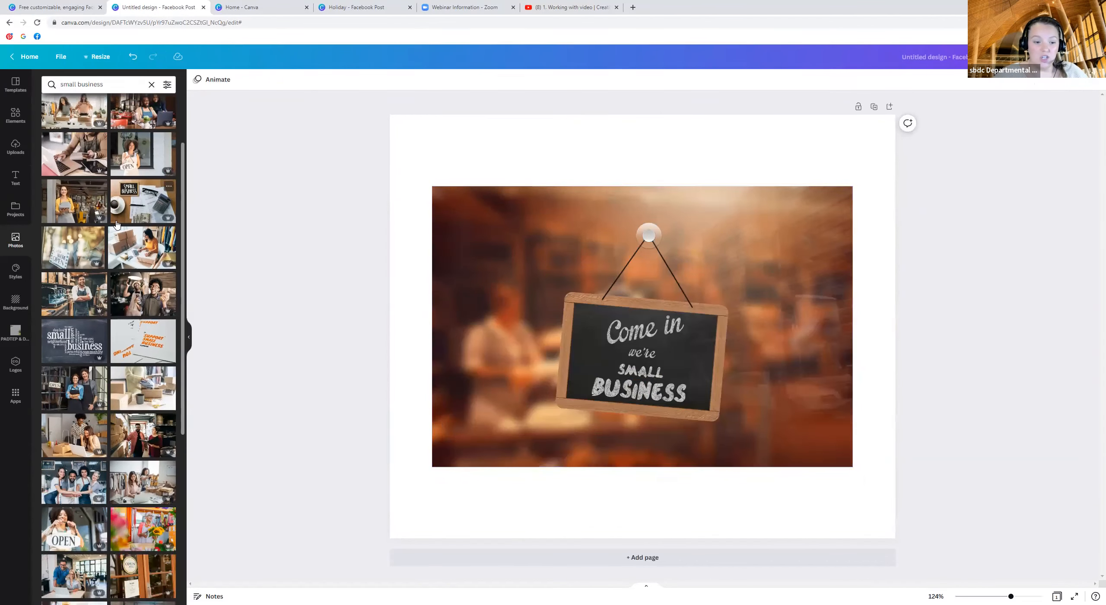
scroll(113, 210, "down", 2)
left_click(130, 410)
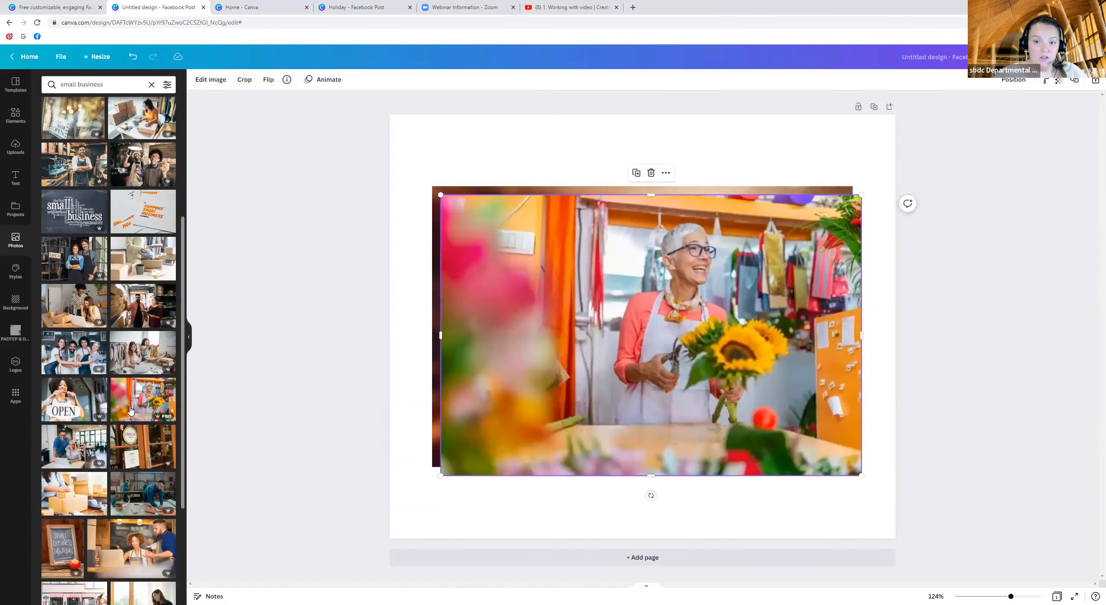
key("Delete")
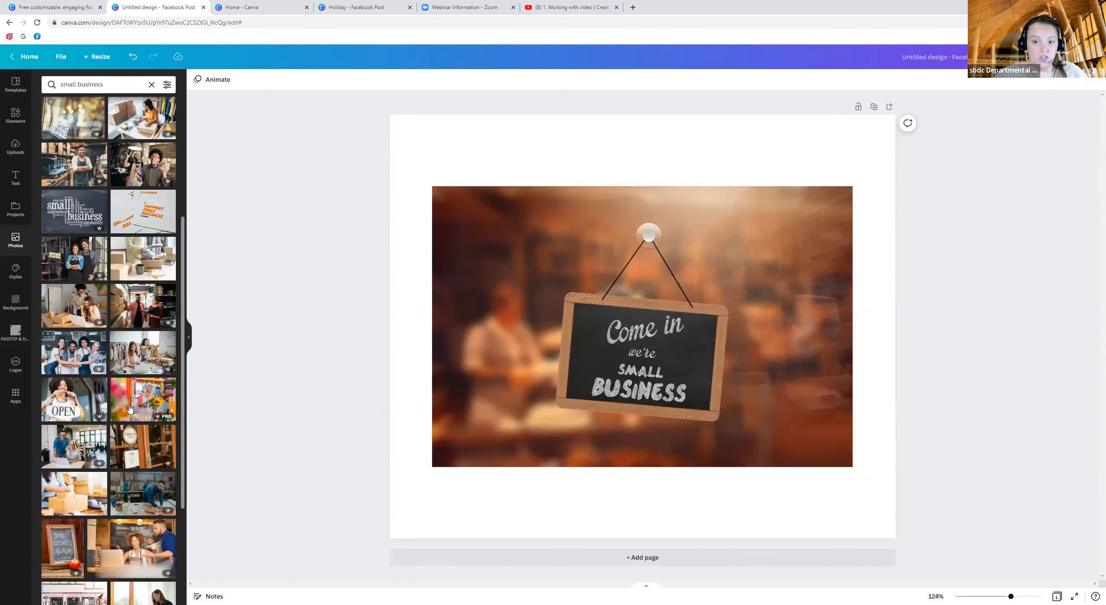
left_click_drag(729, 262, 742, 262)
key("Delete")
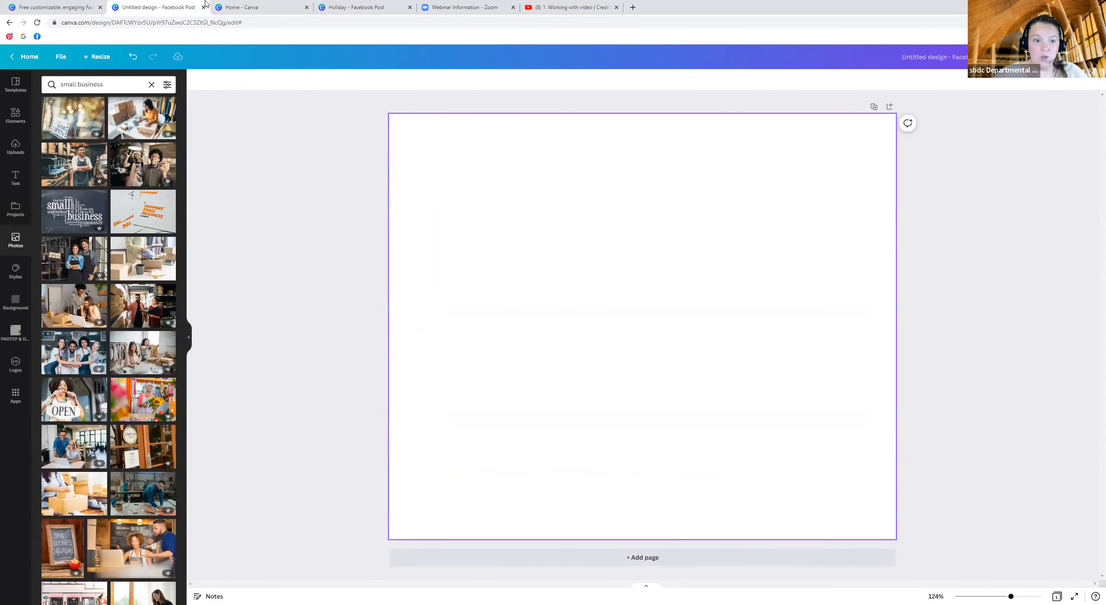
Show the Christmas photos instead, try the red ribbon bow on the blank page, and delete it.
left_click(151, 85)
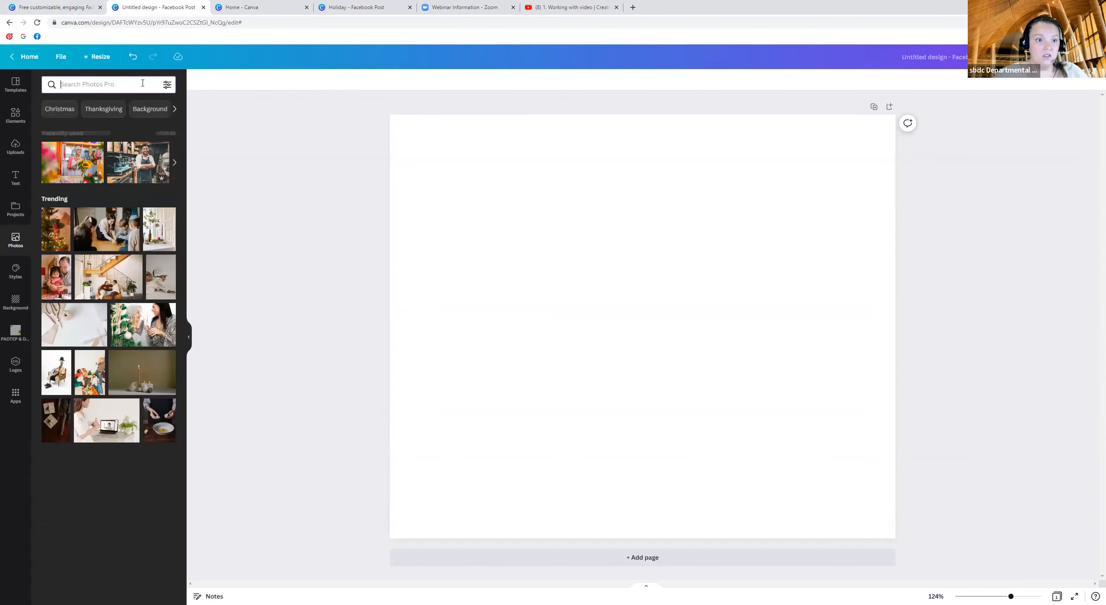
left_click(48, 108)
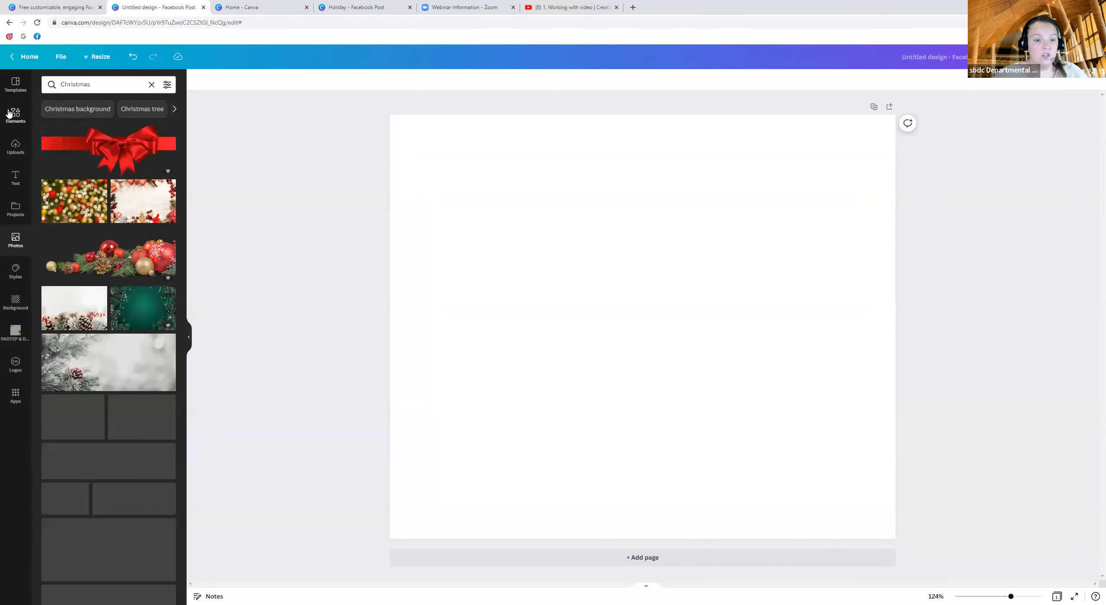
left_click(108, 149)
key("Delete")
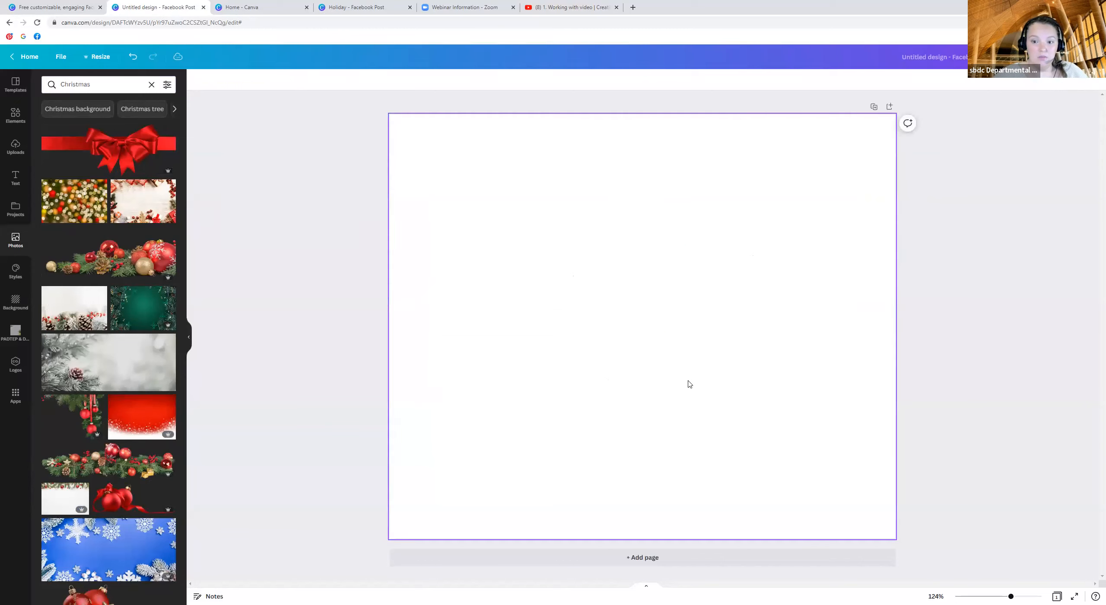
Browse the Christmas photos, search the photo library for "cookies", and look through the cookie photos.
scroll(109, 414, "down", 6)
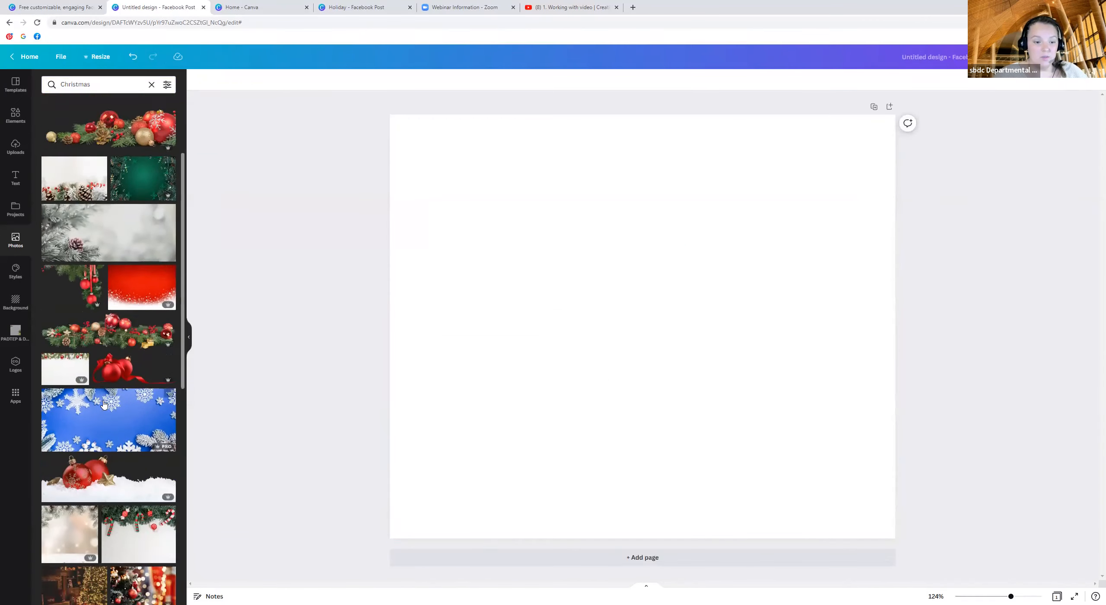
triple_click(132, 90)
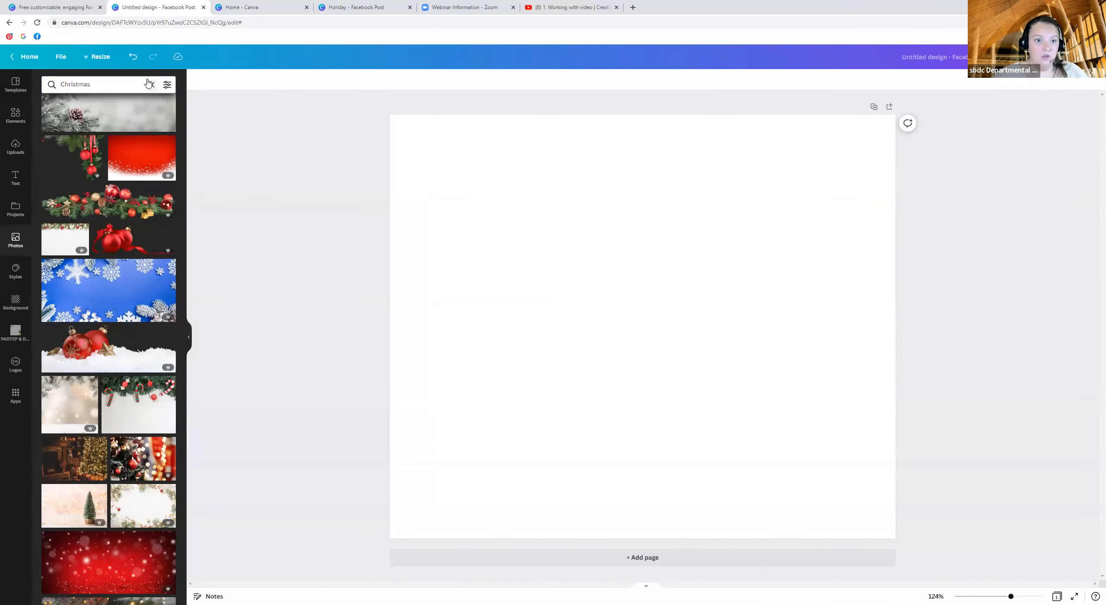
key("BackSpace")
type("coo")
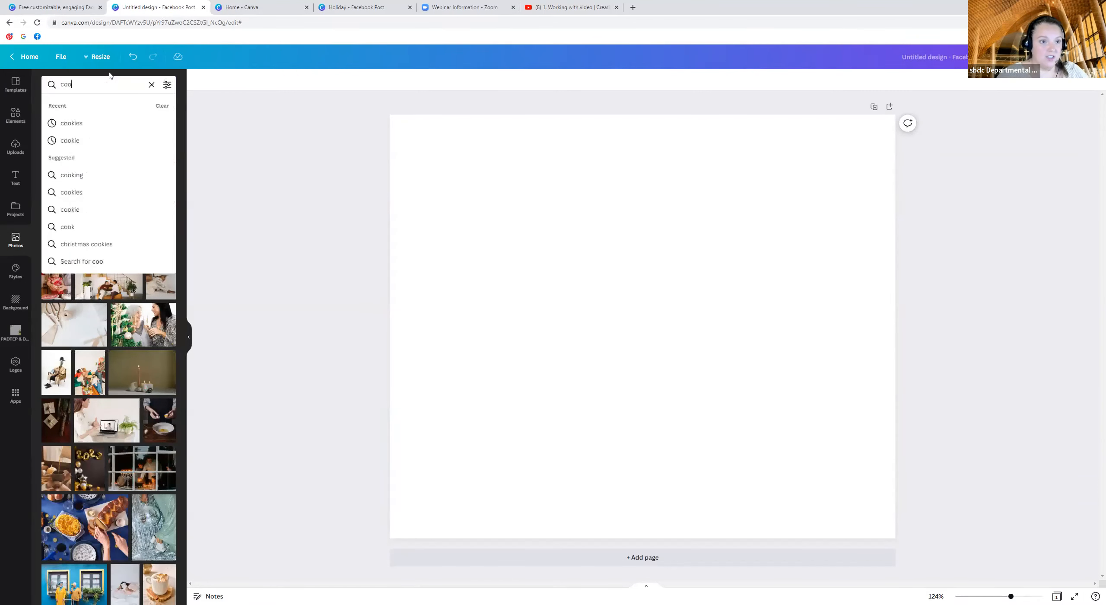
type("kies")
key("Return")
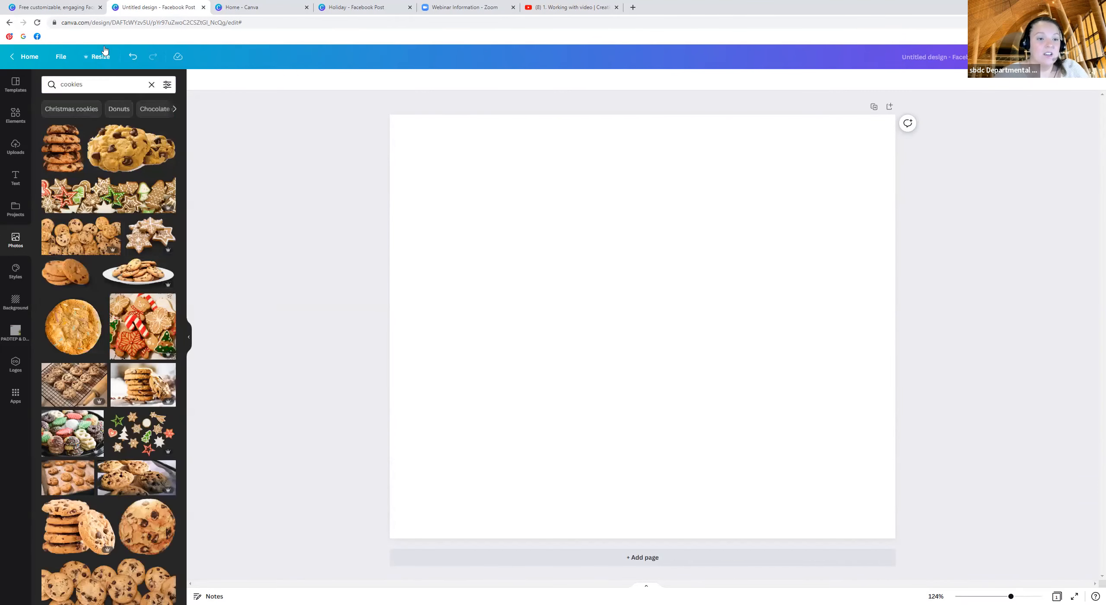
scroll(67, 206, "down", 3)
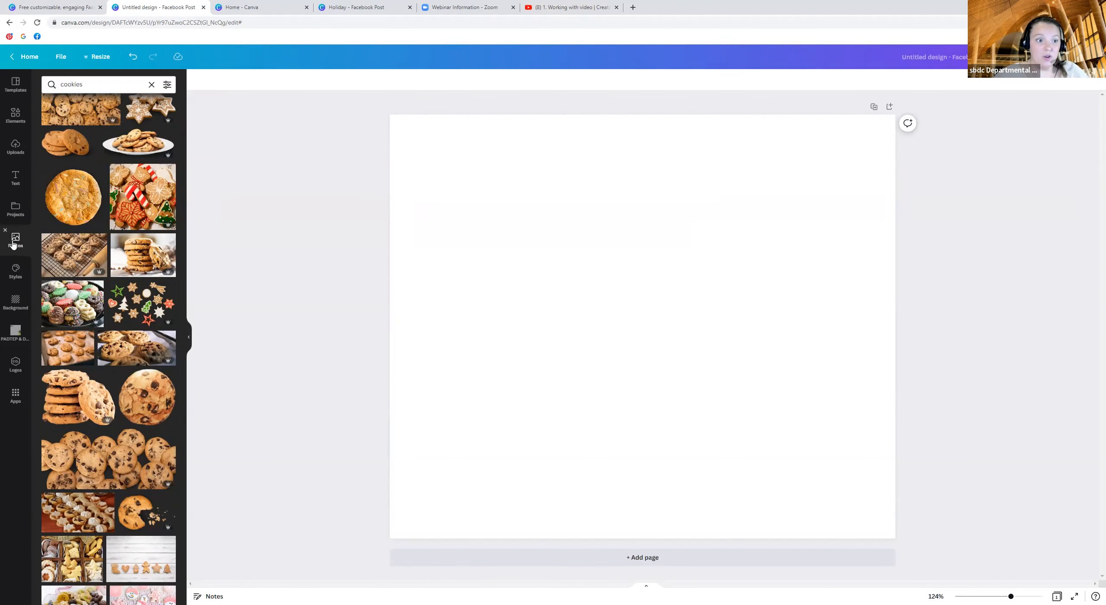
Look through the full Lines & Shapes and Graphics collections in the elements library.
left_click(17, 117)
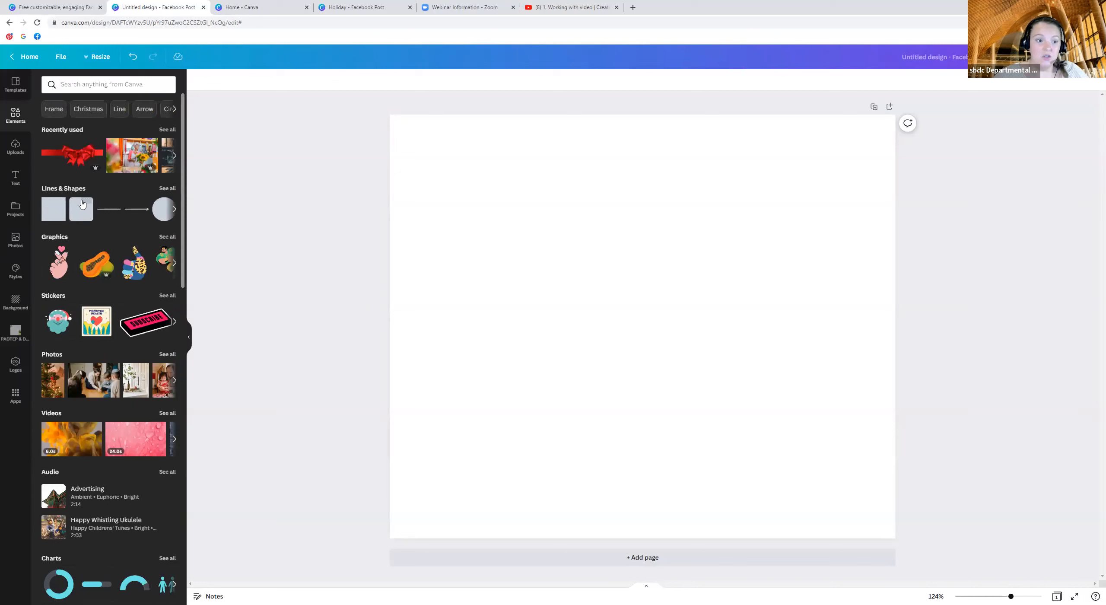
scroll(85, 304, "down", 1)
scroll(76, 286, "up", 1)
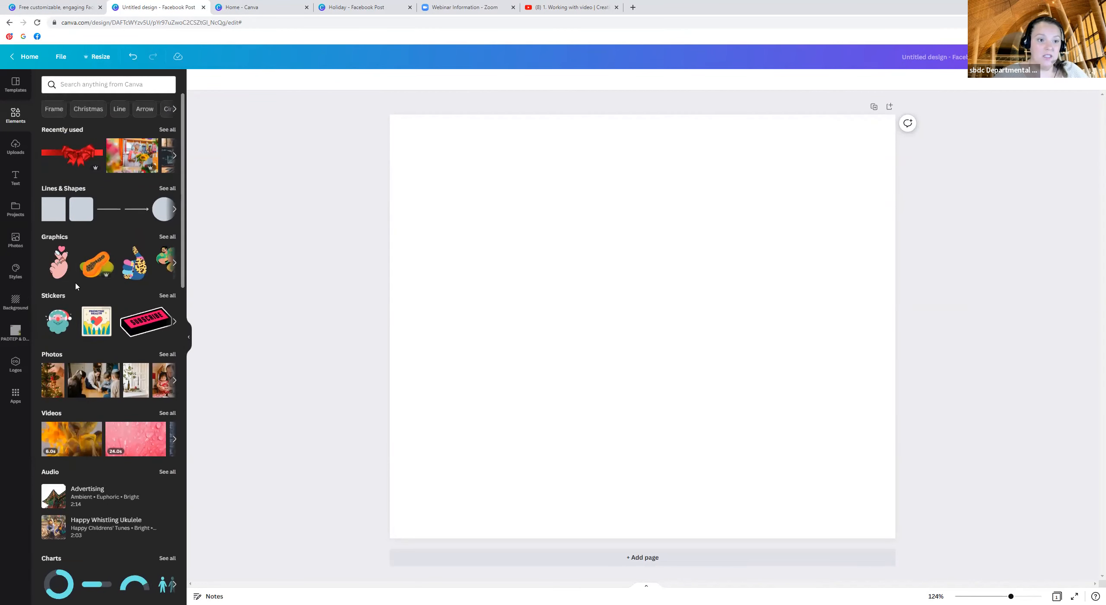
left_click(166, 189)
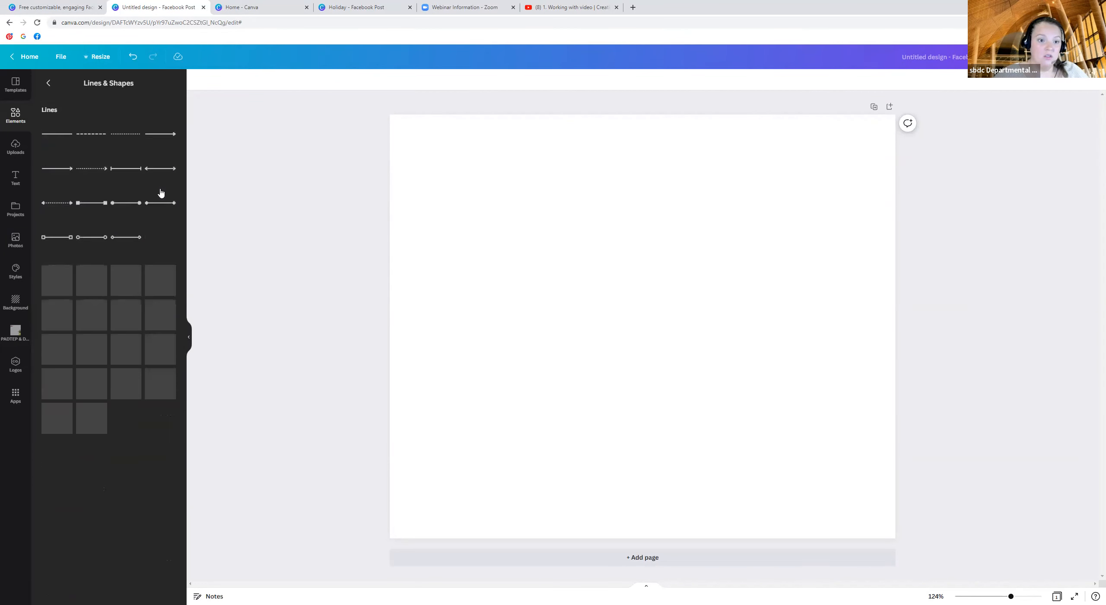
scroll(178, 574, "down", 2)
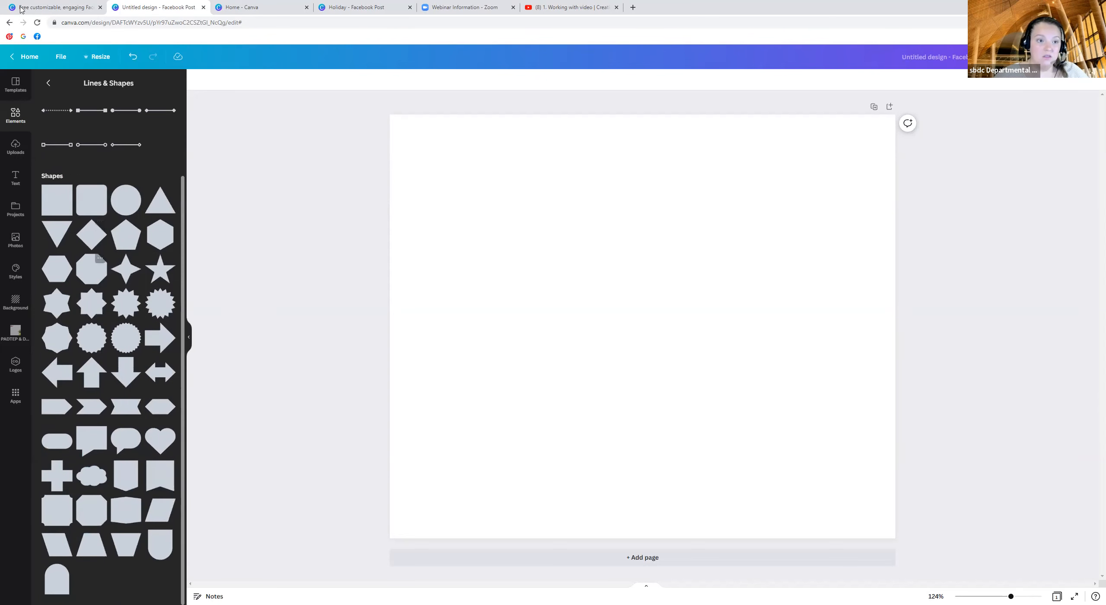
left_click(48, 83)
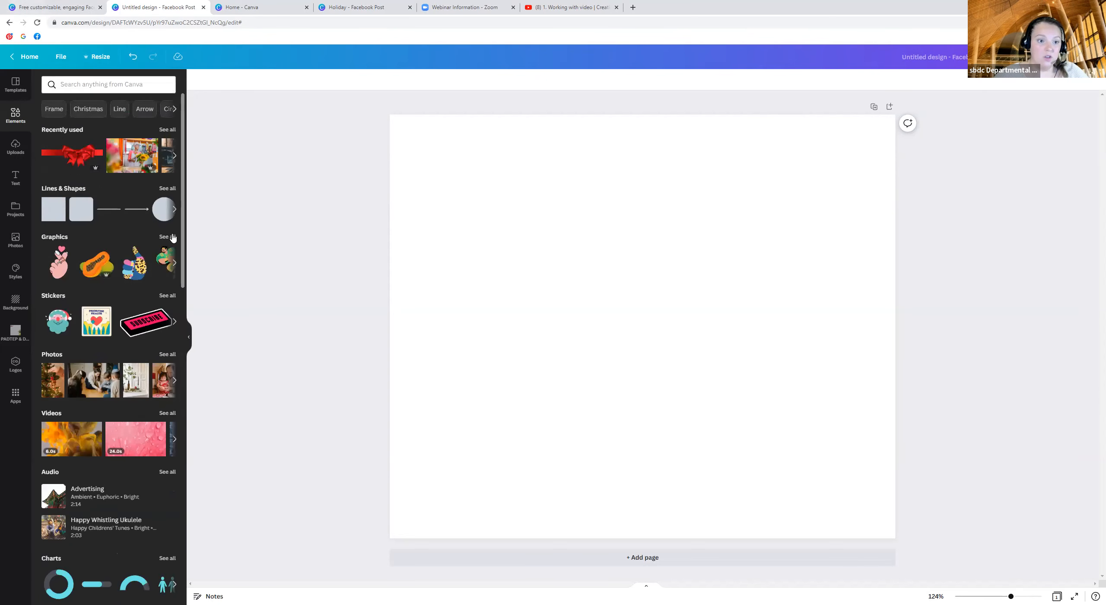
left_click(167, 237)
scroll(87, 302, "down", 2)
scroll(50, 284, "up", 2)
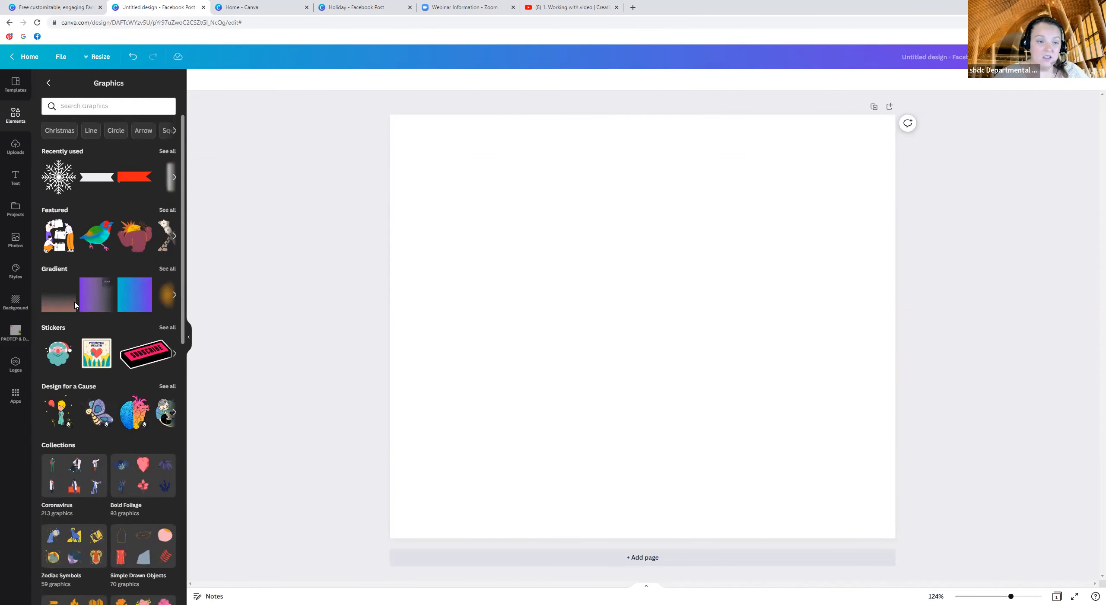
left_click(49, 83)
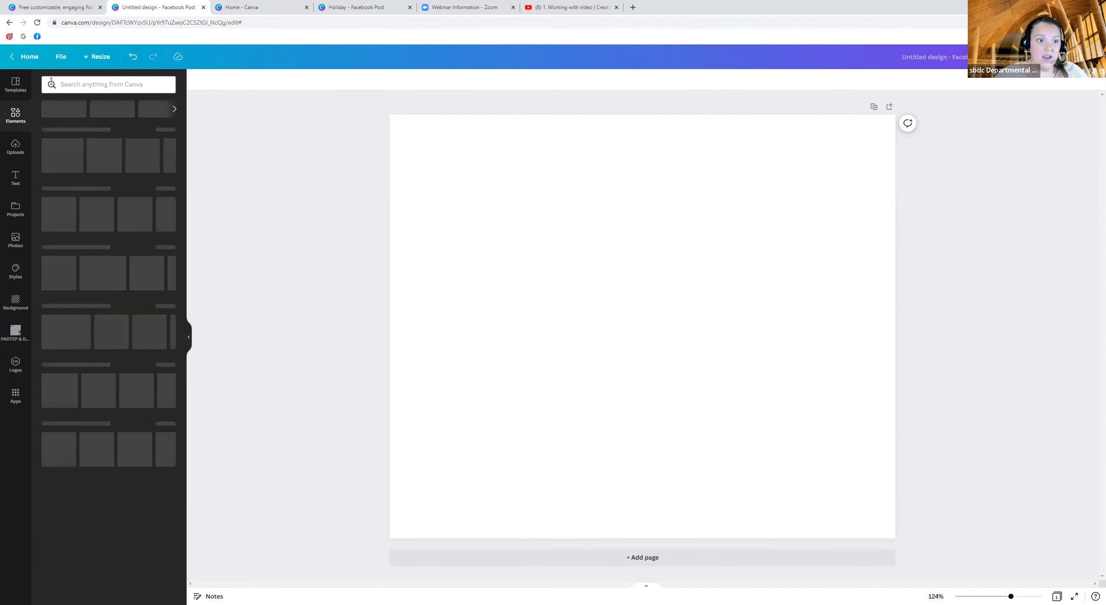
Search the elements library for "snowflakes" and show only the graphics.
left_click(81, 83)
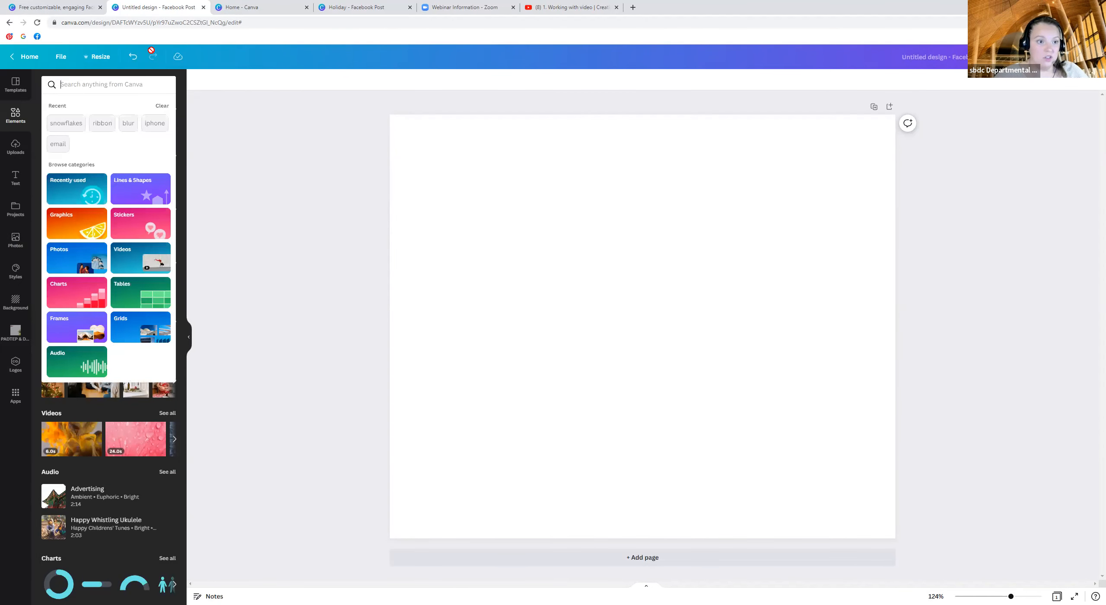
type("sn")
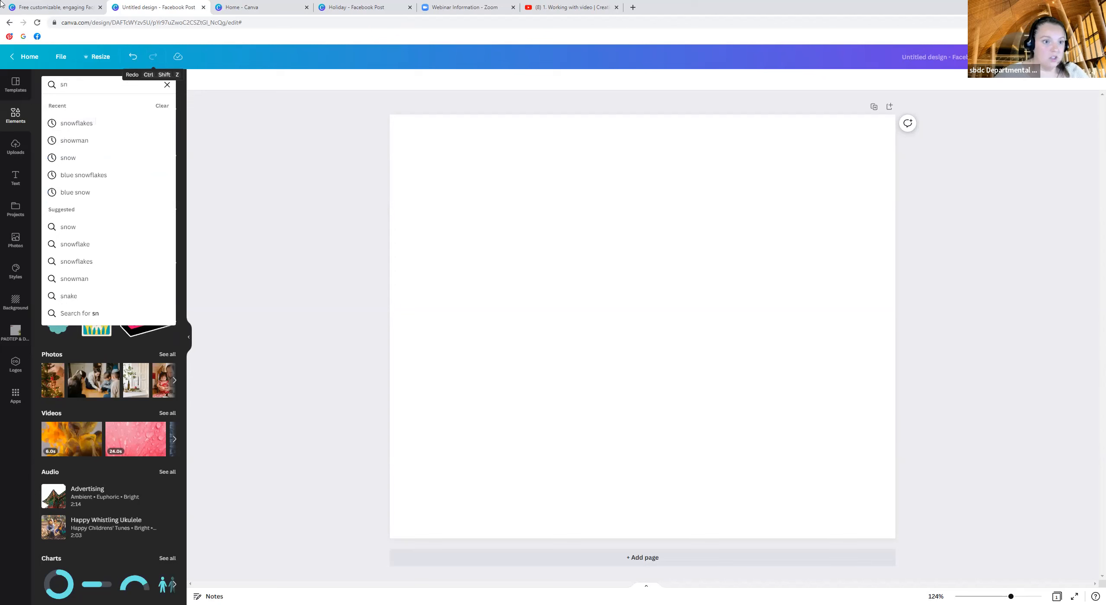
left_click(92, 122)
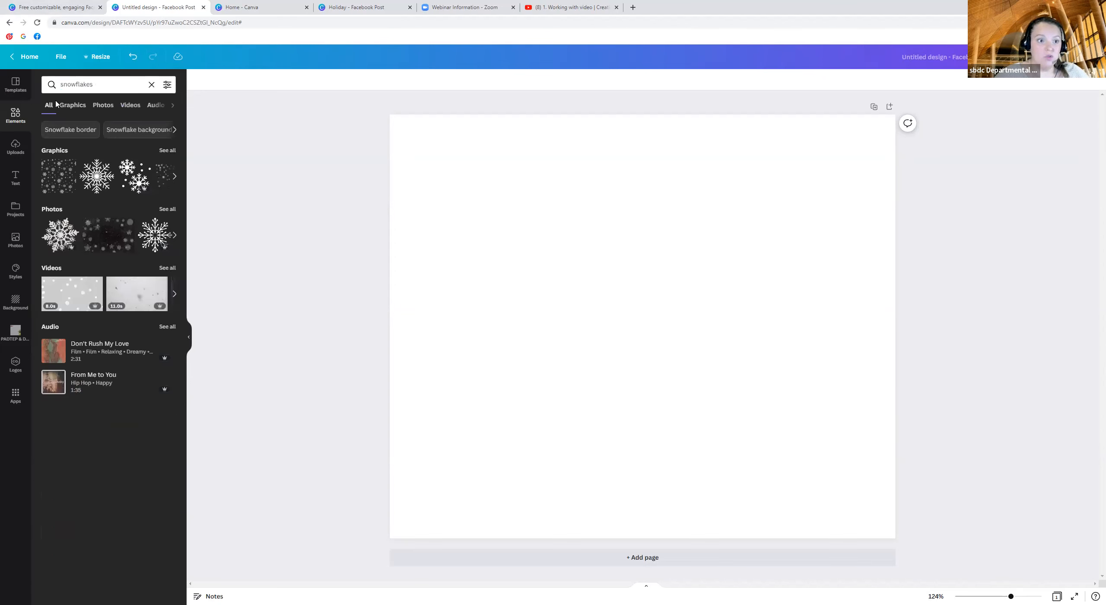
left_click(64, 103)
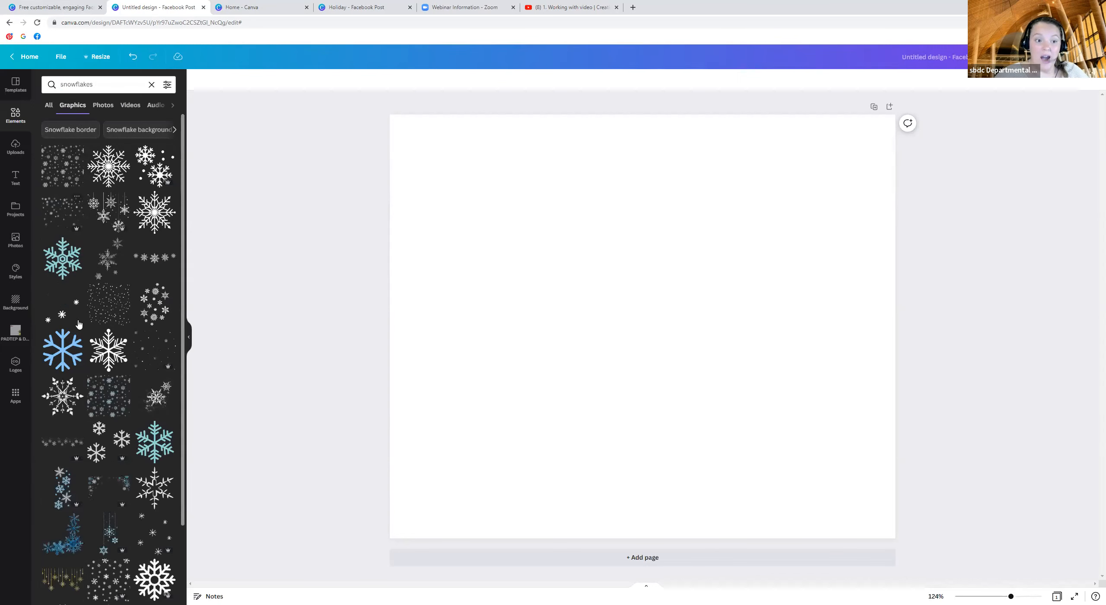
Try the teal snowflake and the small white snowflakes graphic on the blank page, and delete both.
left_click(65, 259)
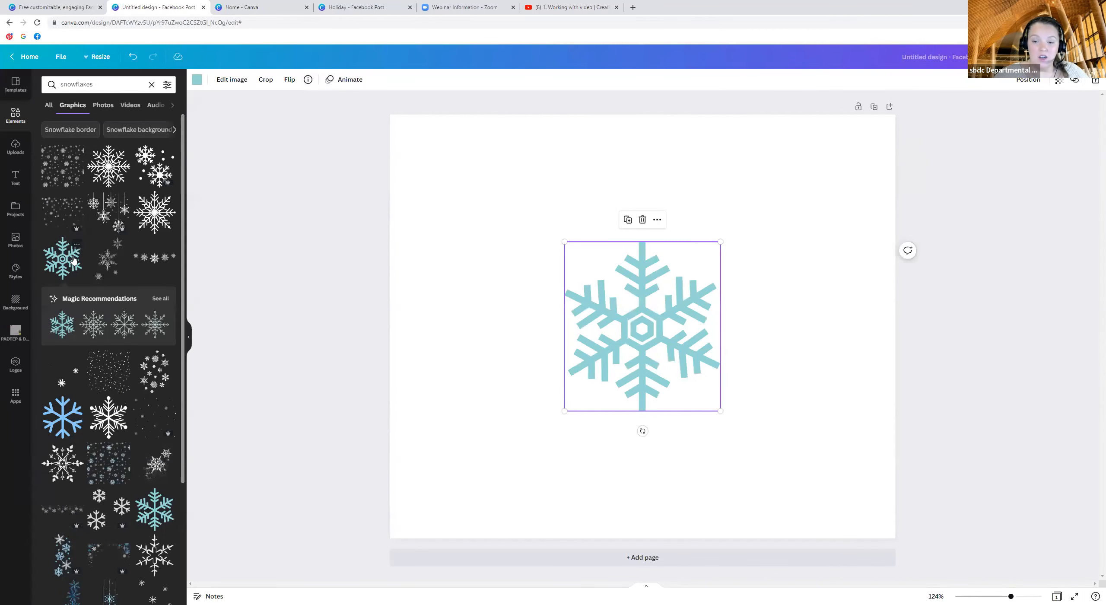
key("Delete")
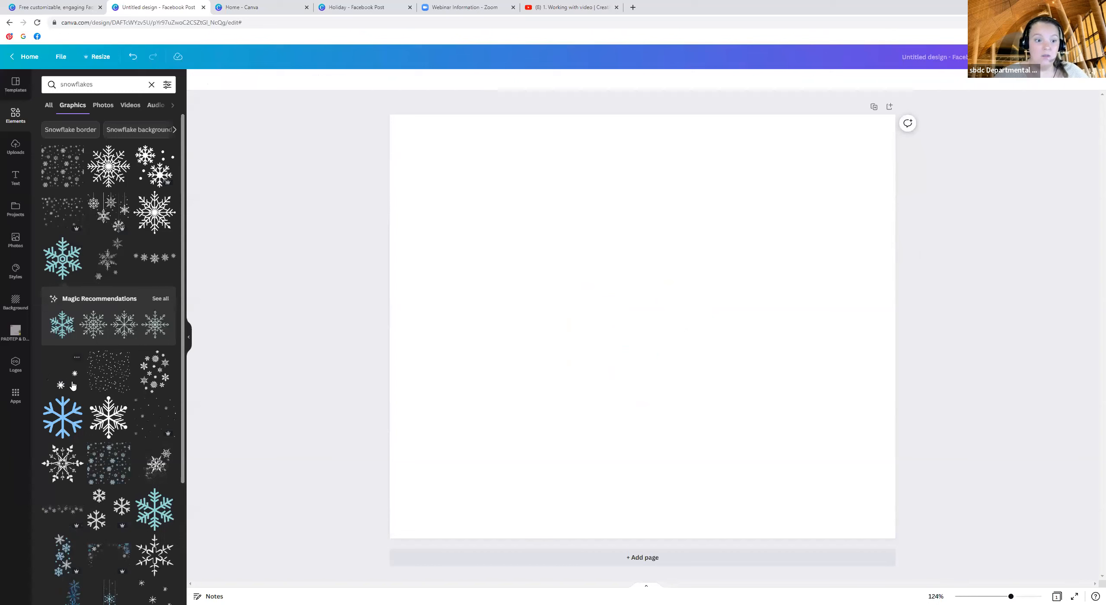
left_click(73, 385)
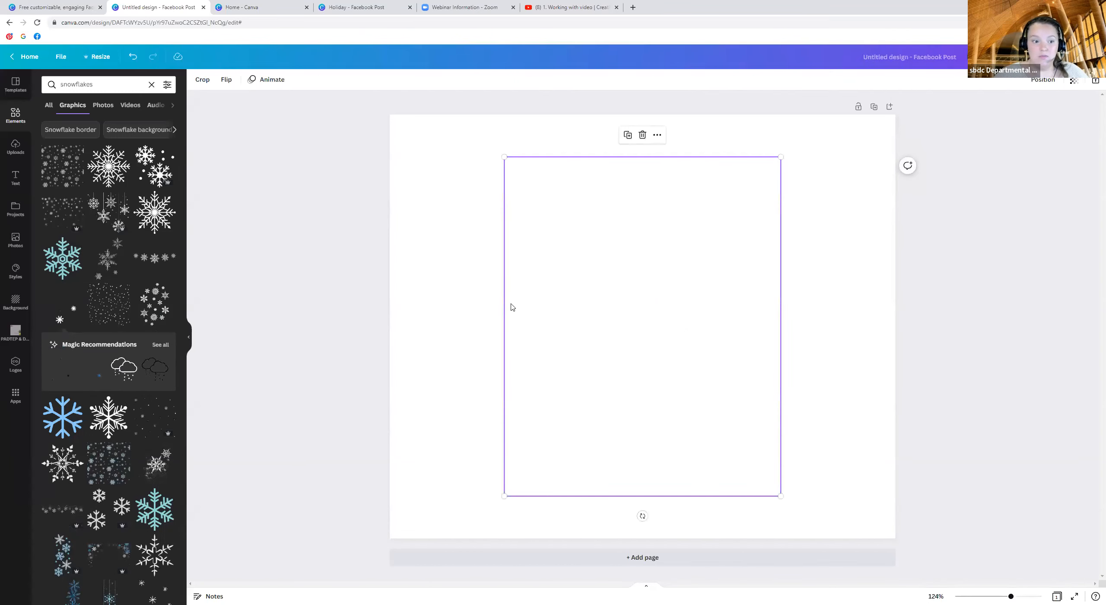
left_click(642, 271)
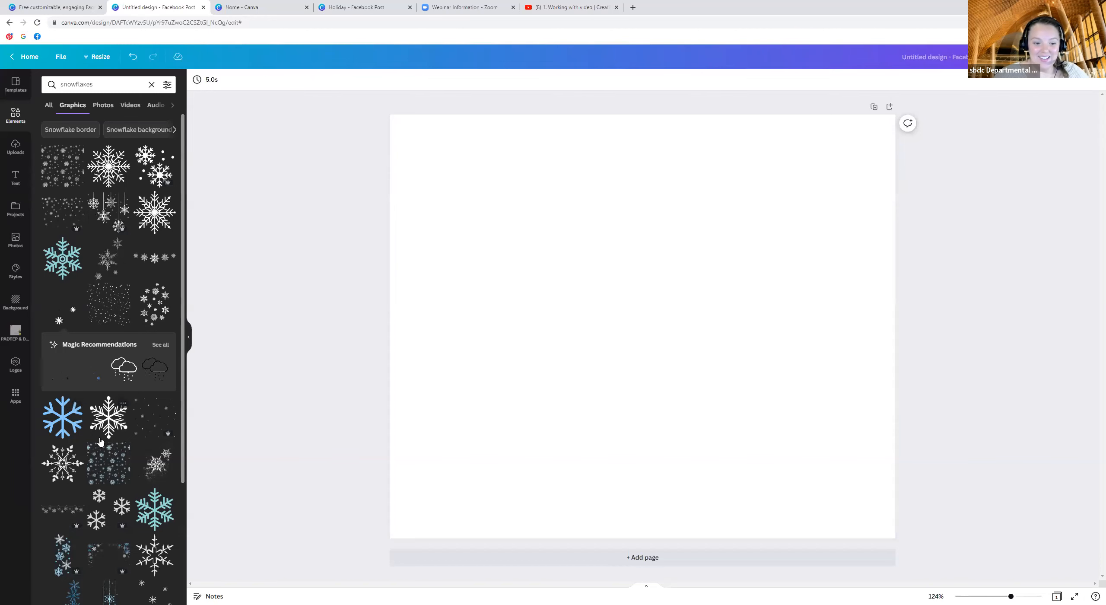
Browse the snowflake graphics, photos and videos, fill the page with the dark blue snowflake video, and check the frames.
scroll(116, 398, "down", 3)
scroll(115, 398, "down", 4)
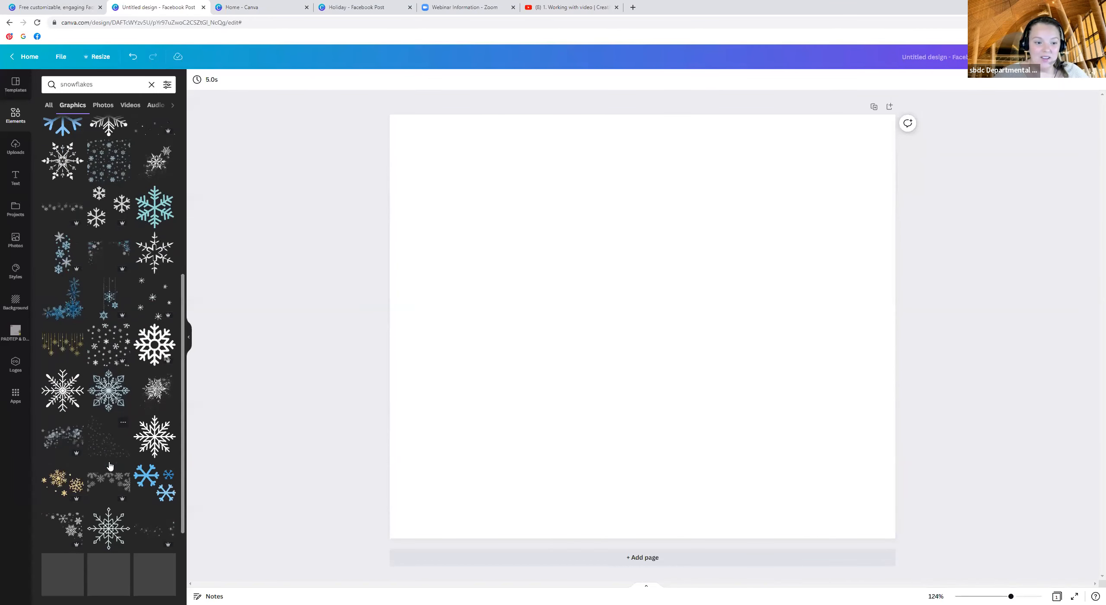
scroll(104, 493, "down", 1)
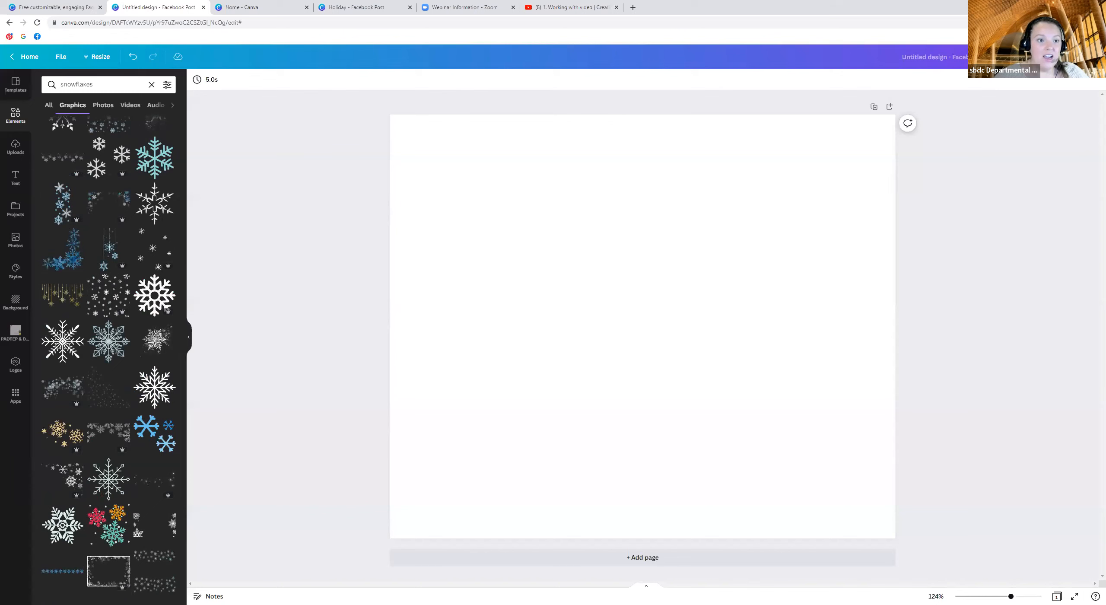
scroll(108, 345, "up", 4)
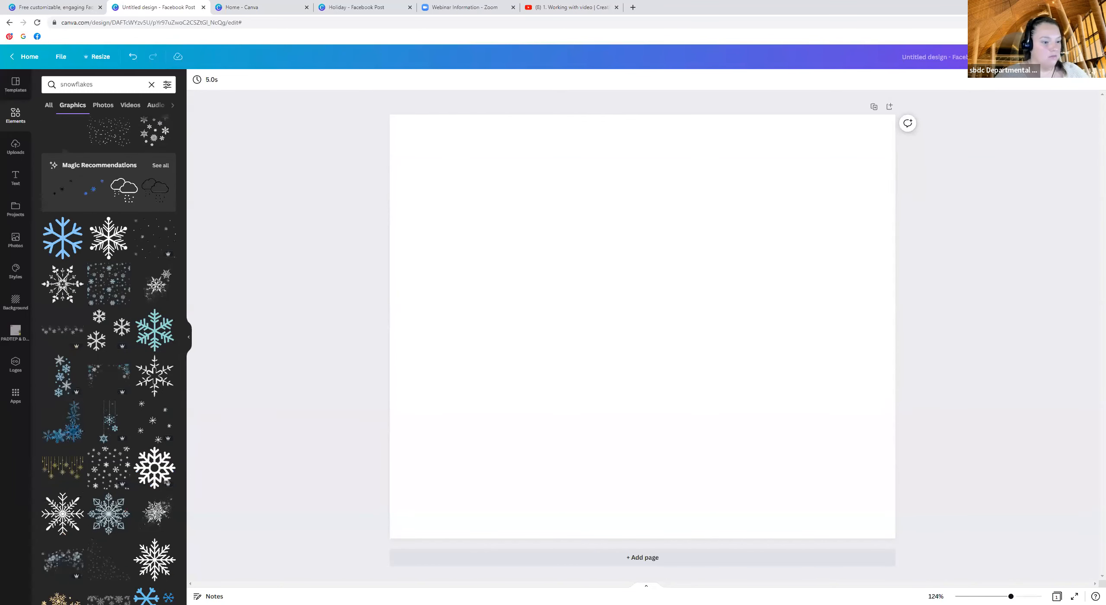
left_click(104, 106)
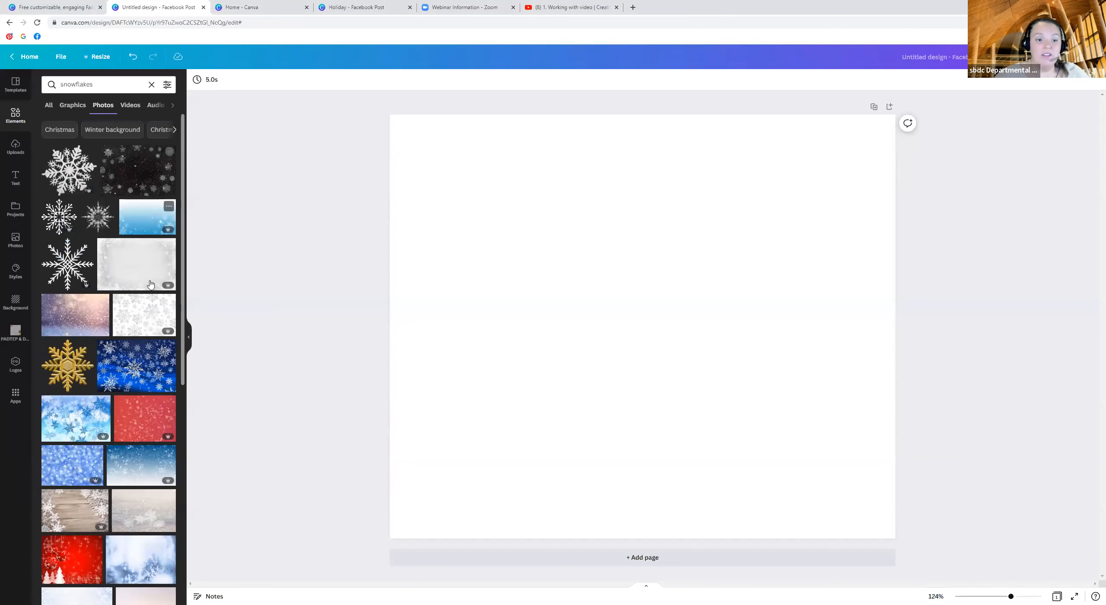
left_click(129, 105)
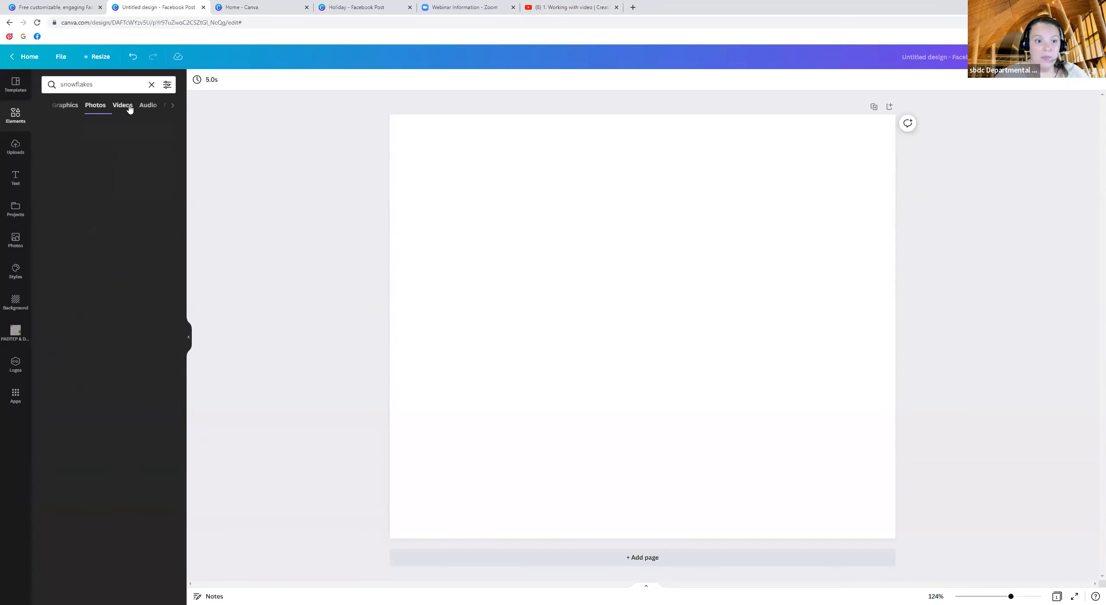
left_click_drag(147, 183, 420, 253)
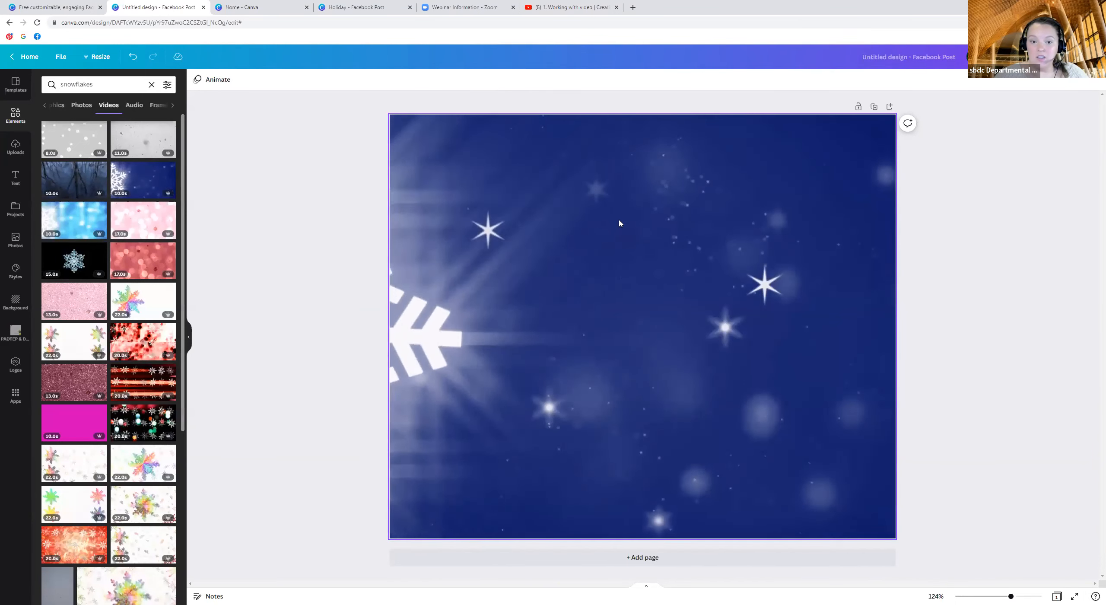
left_click(152, 105)
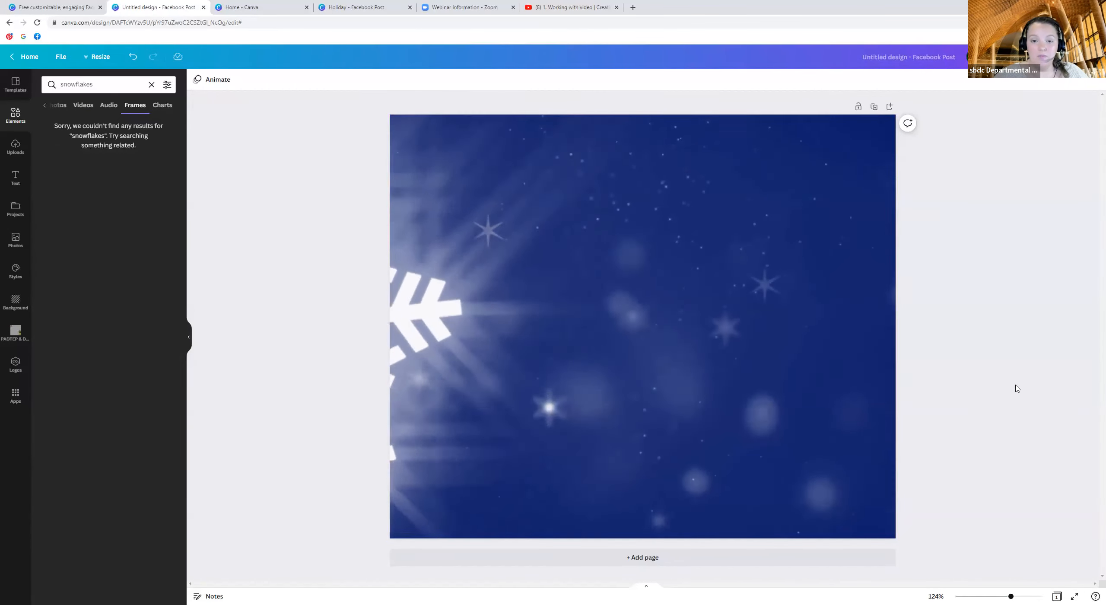
Close the untitled design, return to the Holiday Facebook post, and point out the blue snowflake on page 1.
left_click(204, 8)
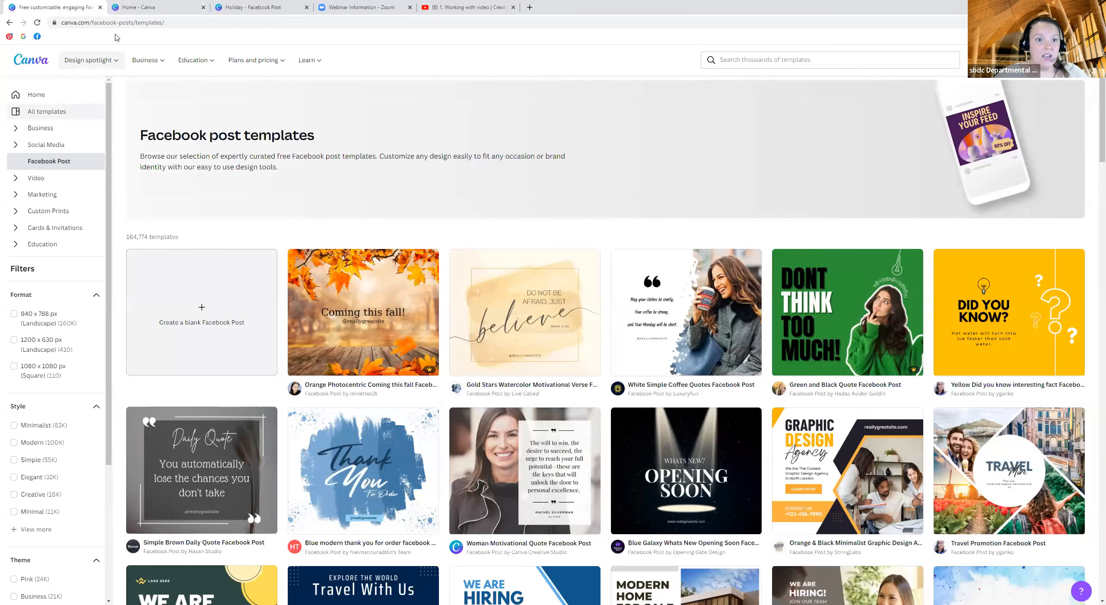
left_click(232, 8)
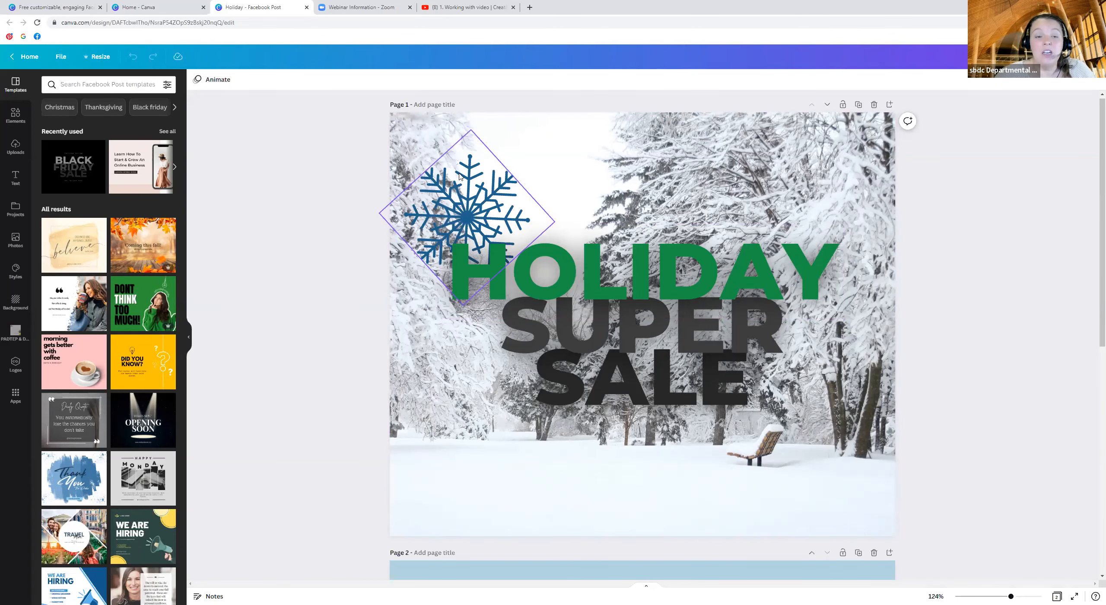
left_click(490, 202)
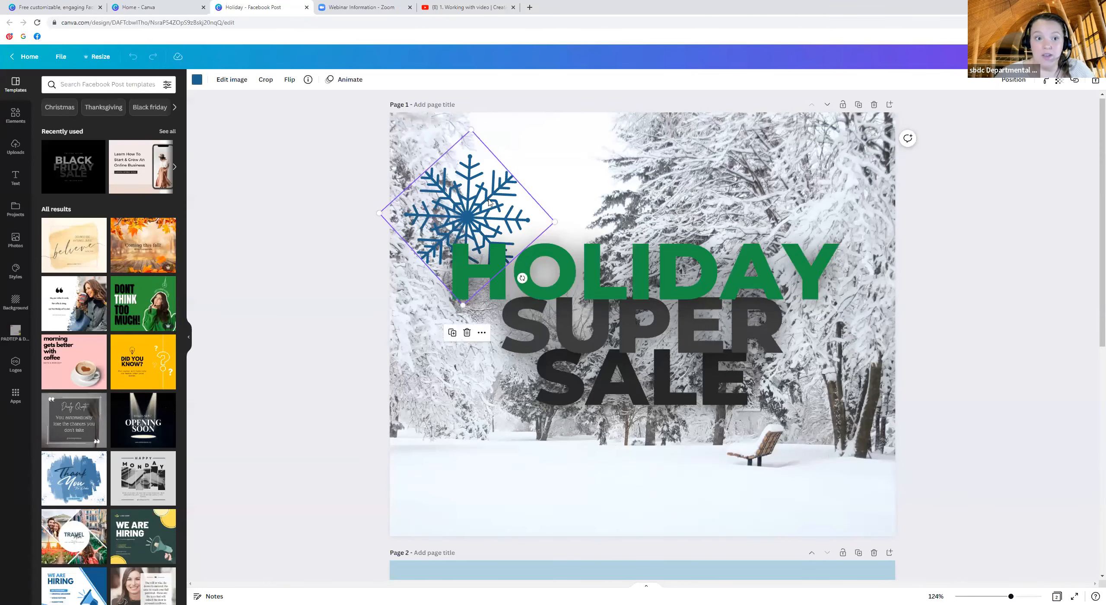
left_click(346, 271)
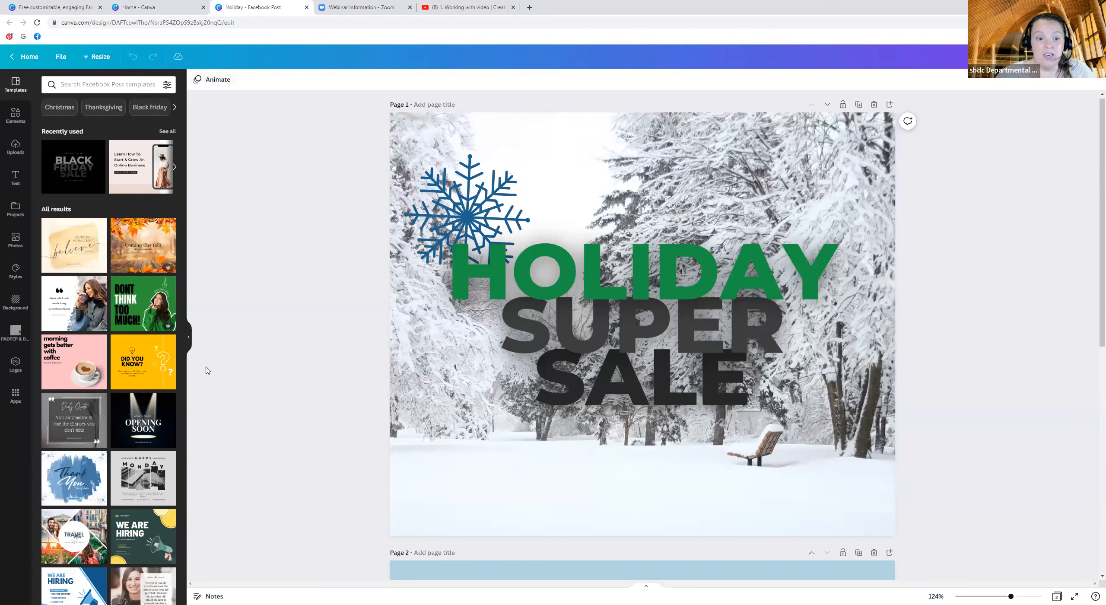
Open the page animations and preview Simple, Sleek, Fun, Chill, Rise and Tumble on page 1.
left_click(191, 345)
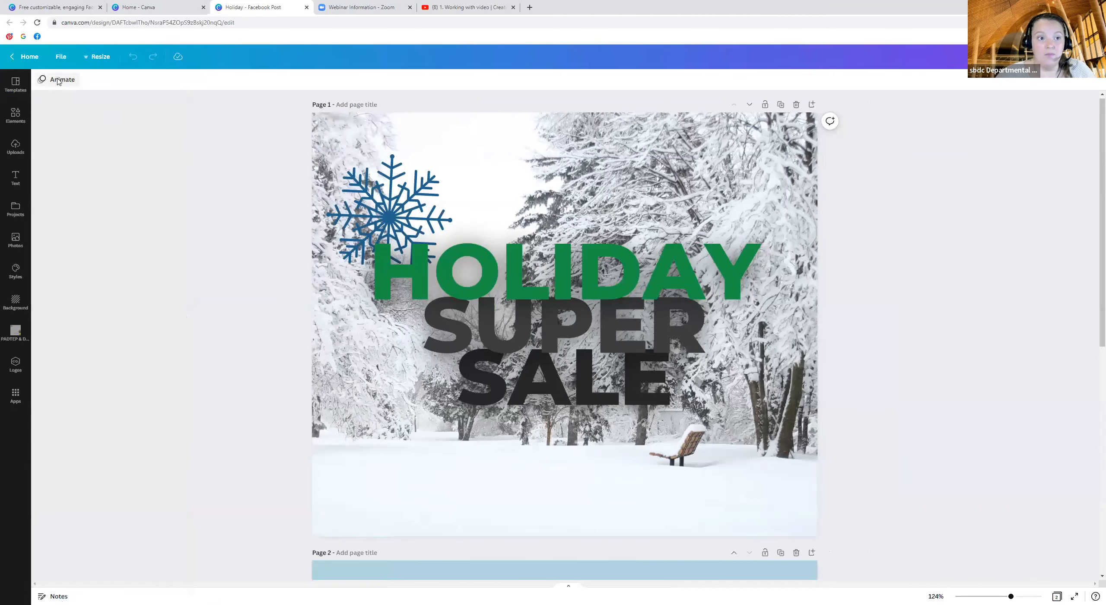
left_click(59, 80)
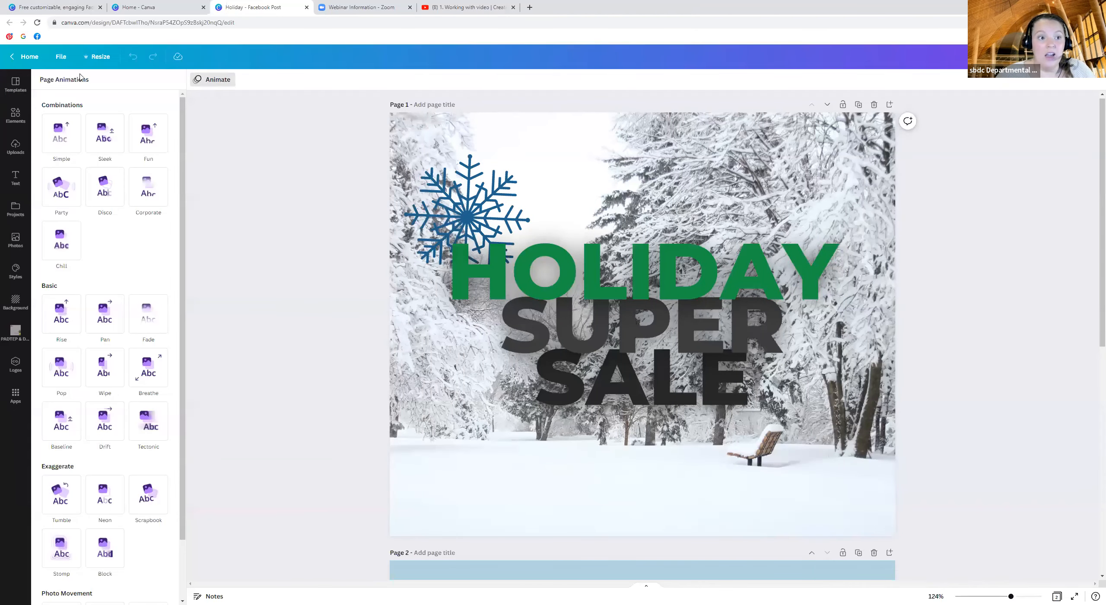
left_click(56, 141)
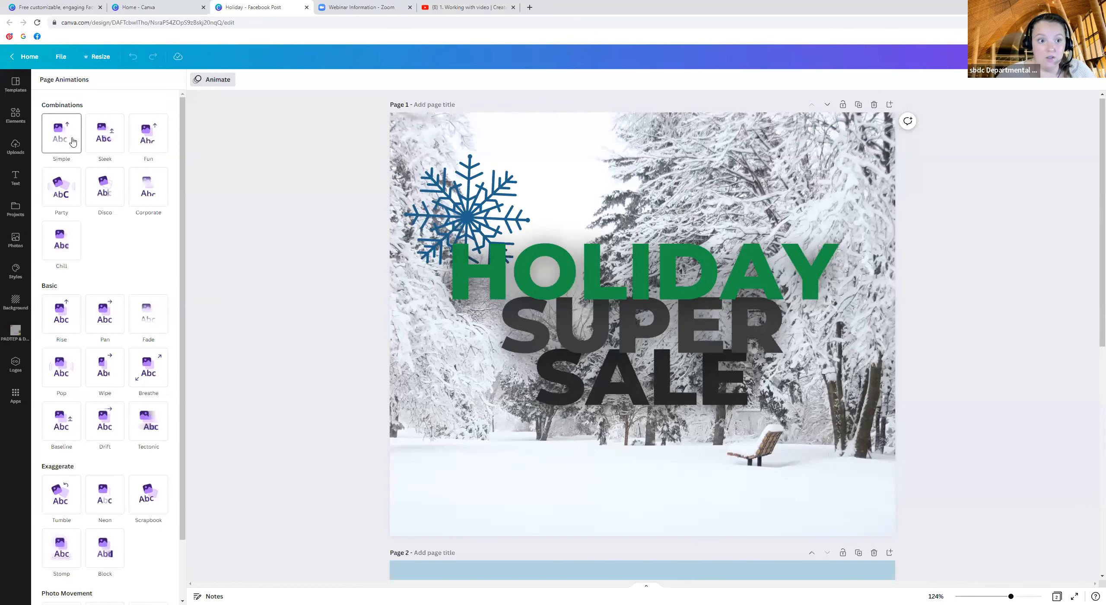
left_click(103, 137)
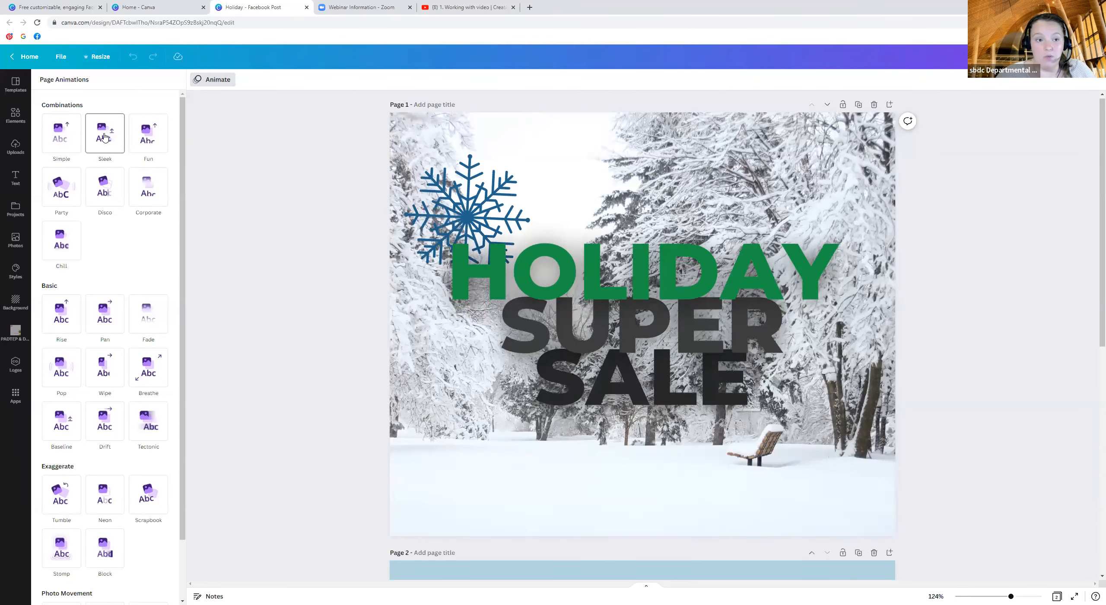
left_click(155, 141)
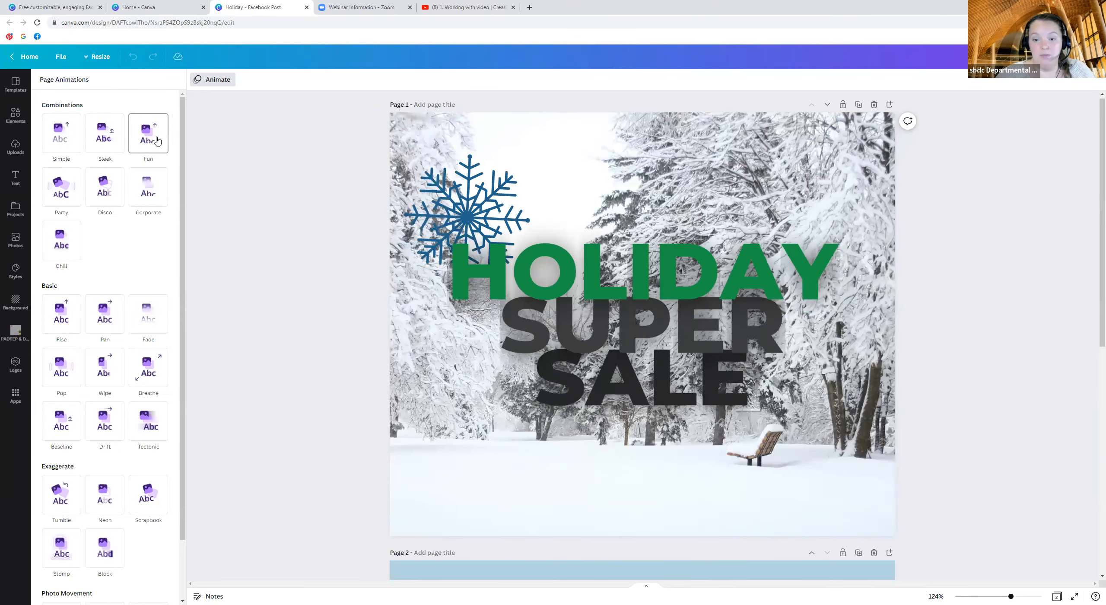
left_click(66, 245)
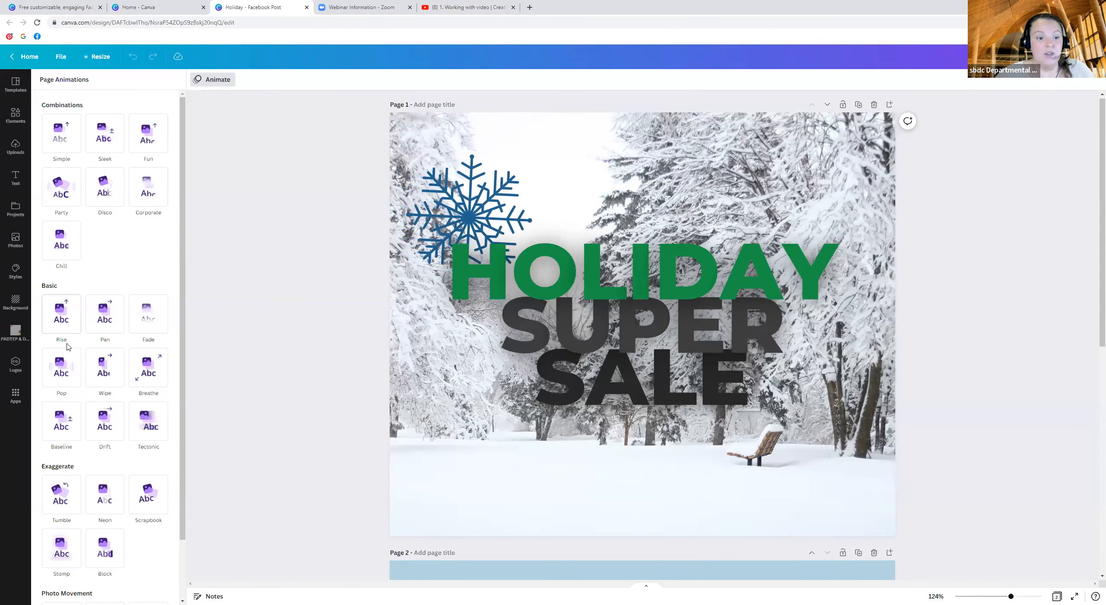
left_click(60, 328)
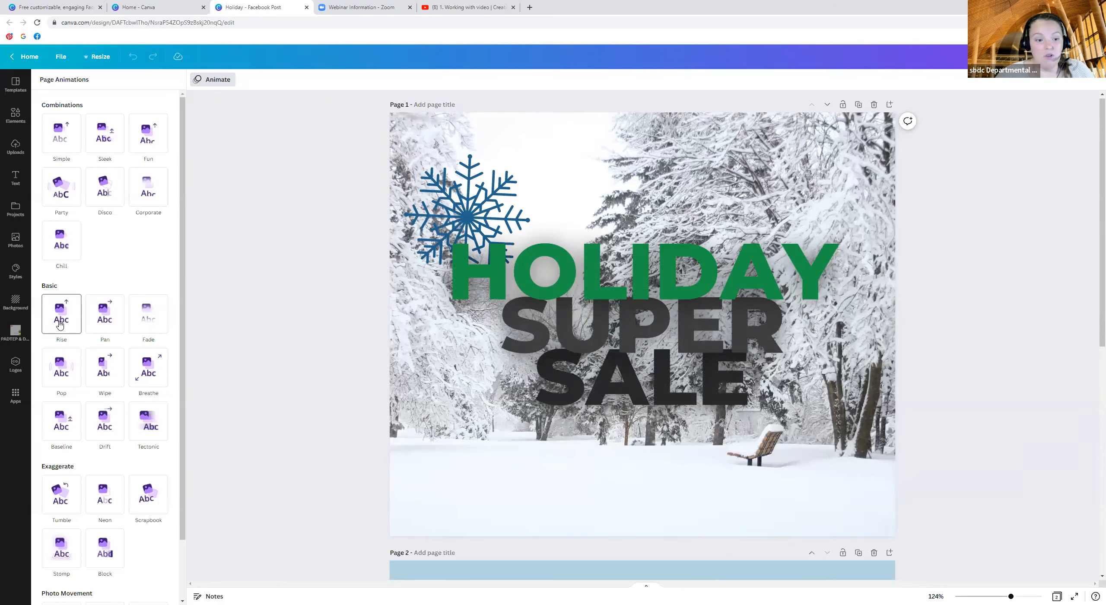
left_click(60, 496)
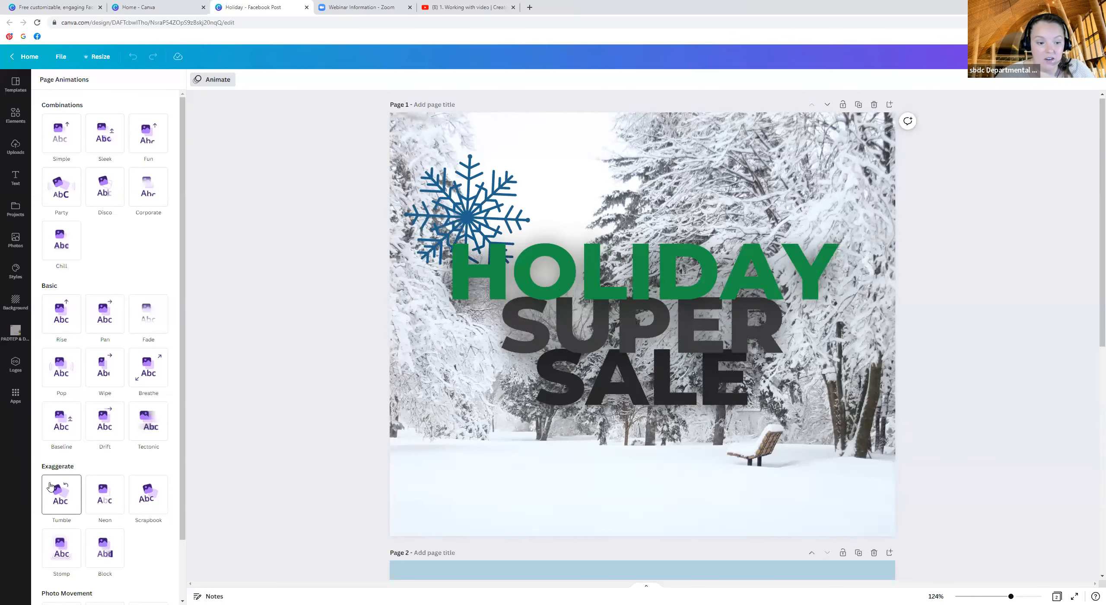
Preview the Photo Flow and Photo Rise movements and apply the Photo Zoom animation to page 1.
scroll(50, 487, "down", 3)
left_click(65, 556)
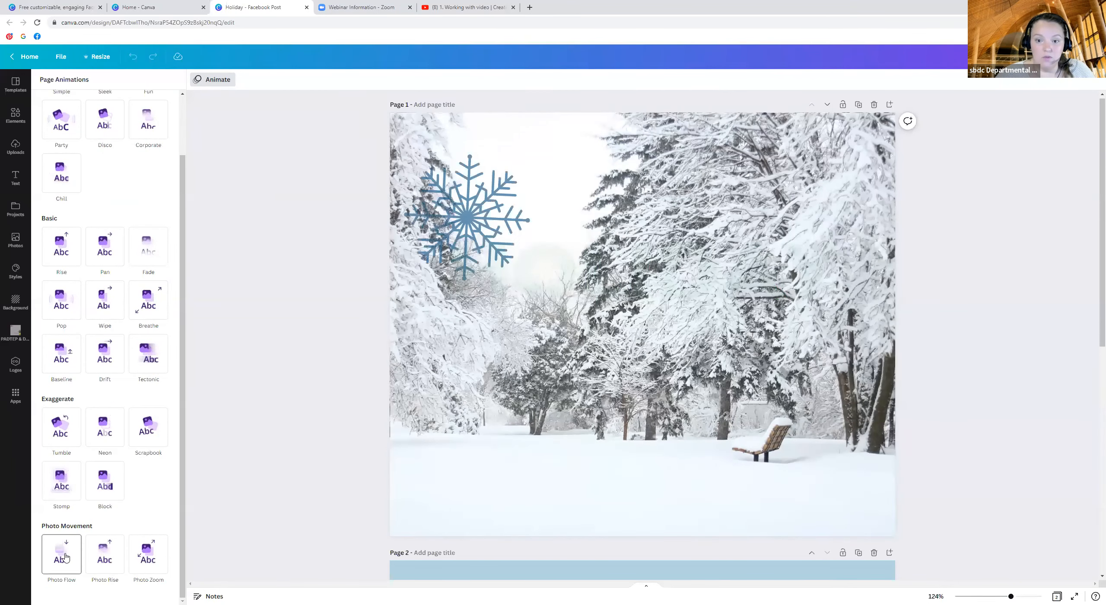
left_click(115, 553)
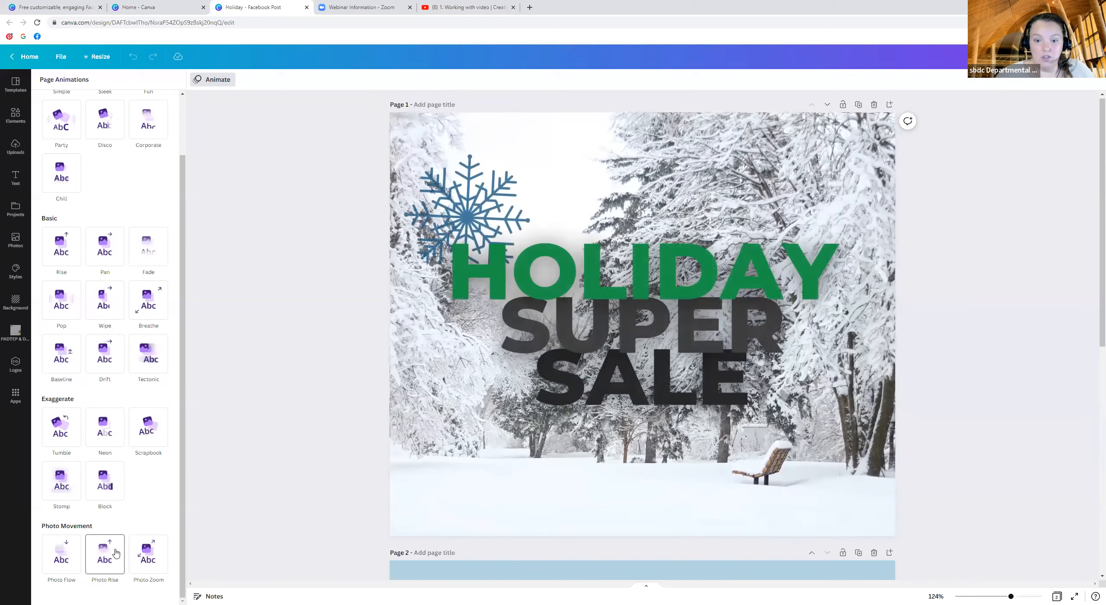
left_click(151, 559)
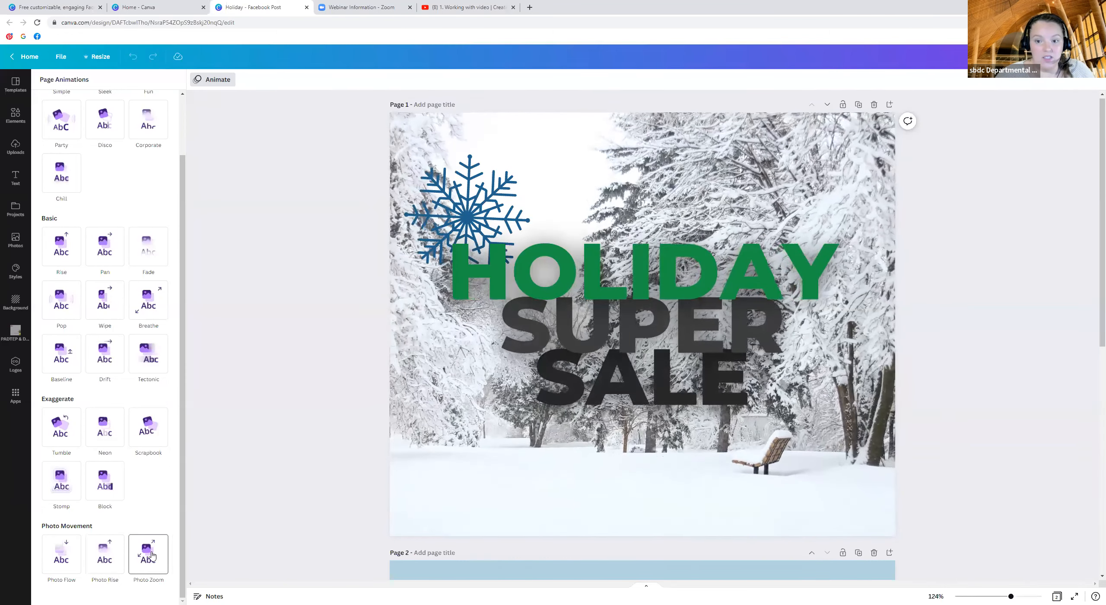
left_click(151, 555)
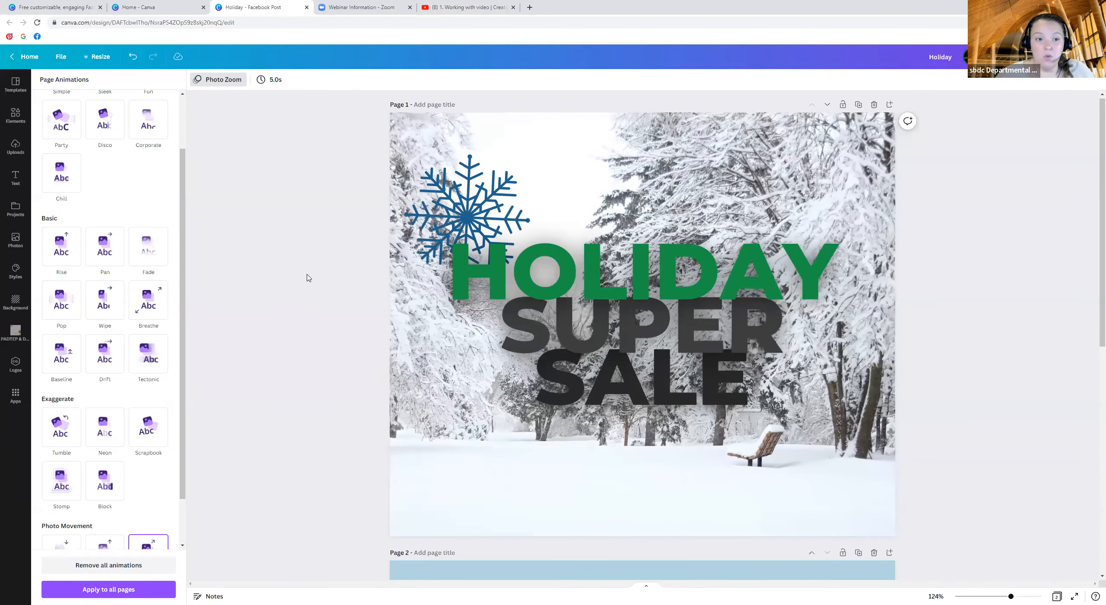
scroll(313, 274, "down", 3)
scroll(328, 272, "up", 3)
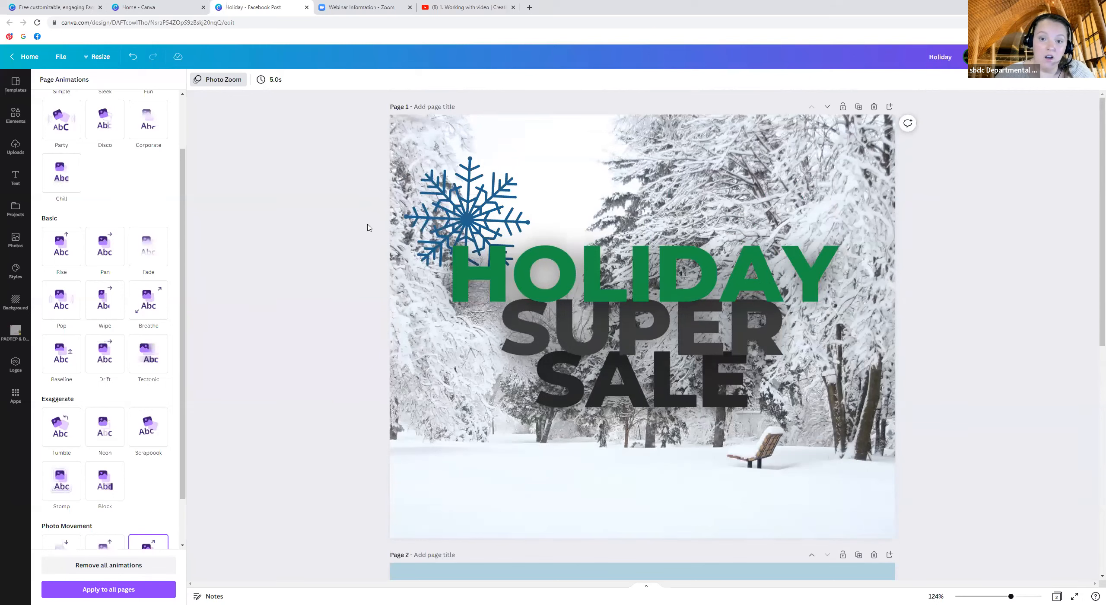
Preview the Breathe, Tectonic and Drift element animations on the blue snowflake and apply Tumble to it.
left_click(470, 205)
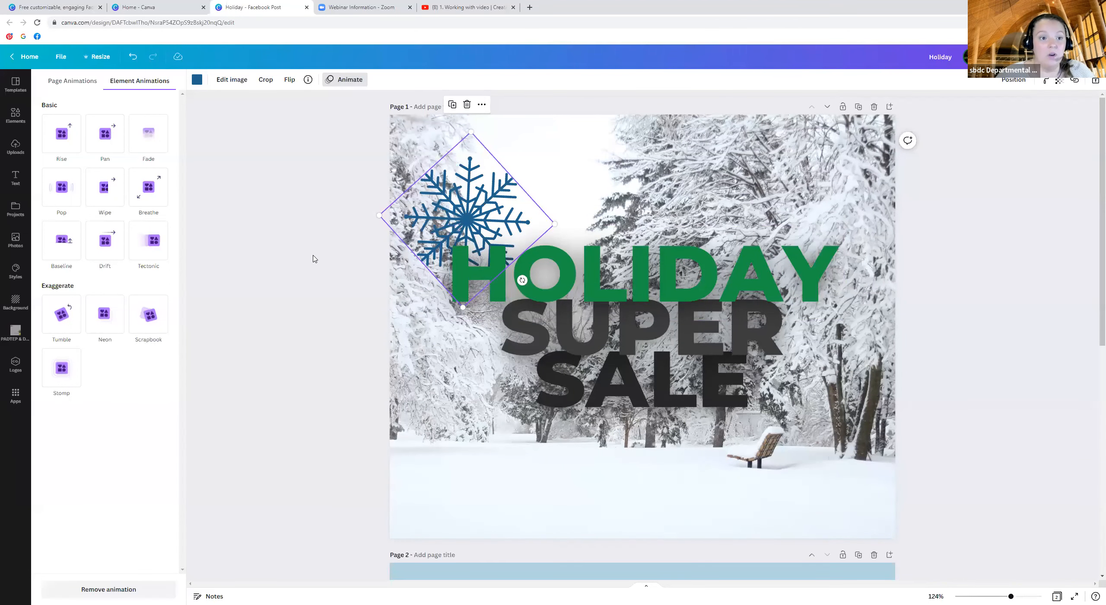
left_click(132, 197)
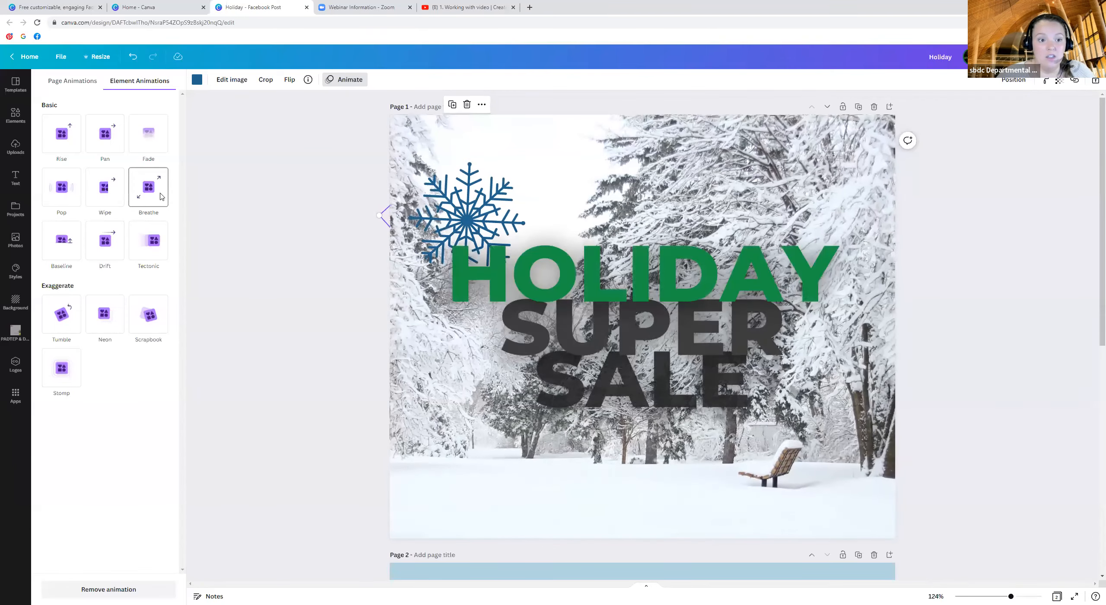
left_click(155, 247)
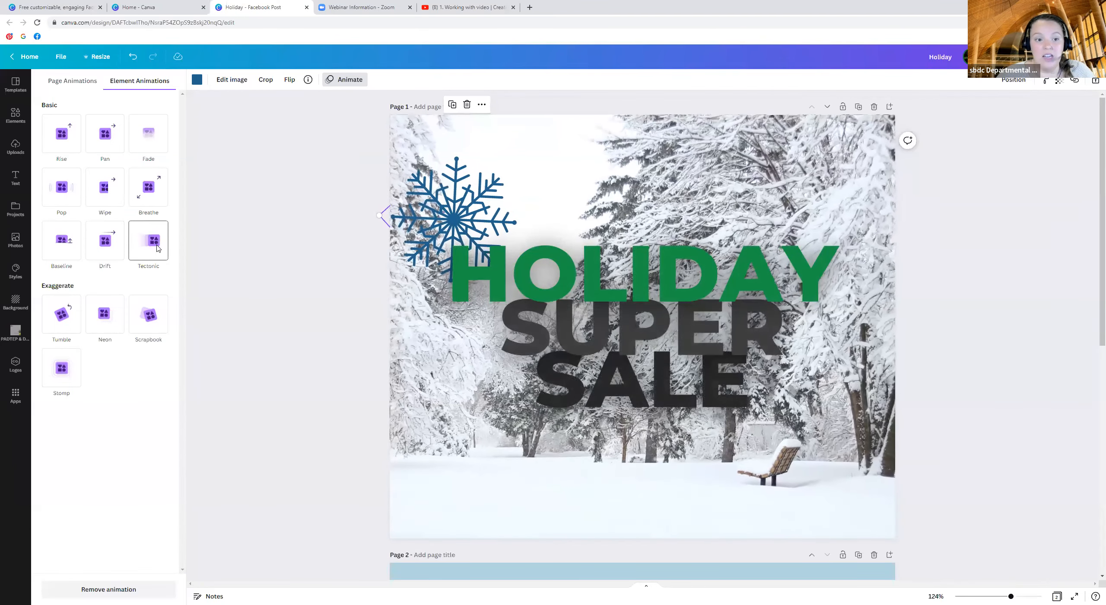
left_click(106, 252)
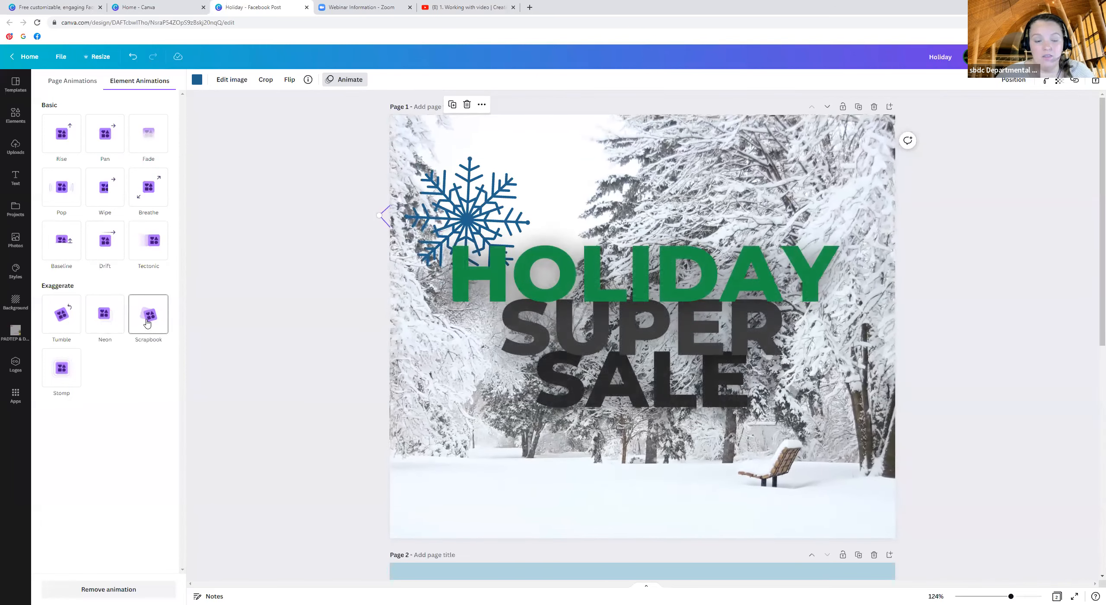
left_click(57, 322)
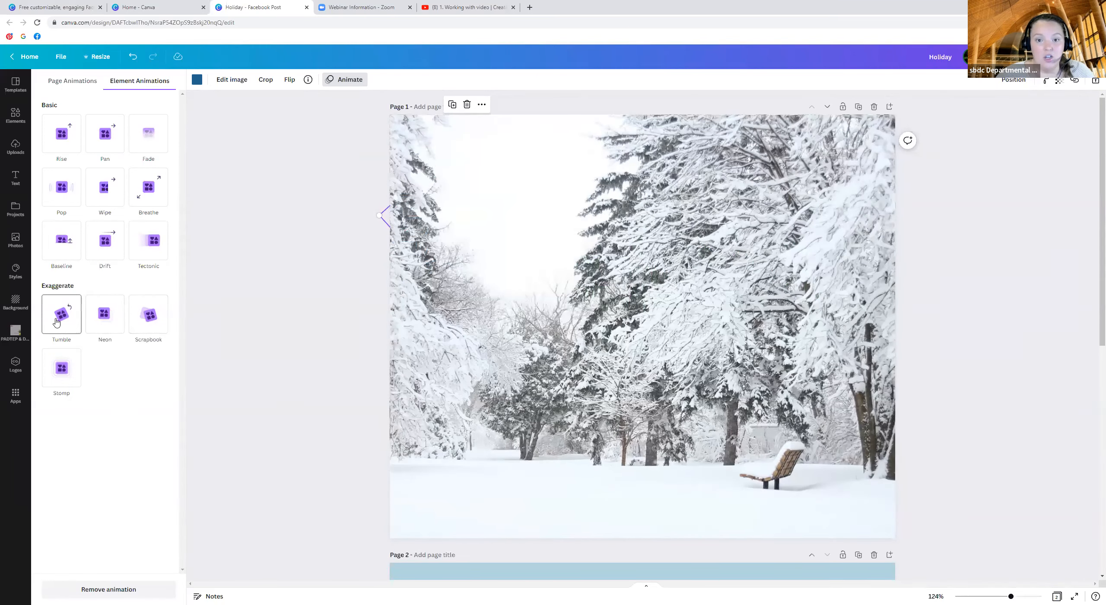
left_click(57, 322)
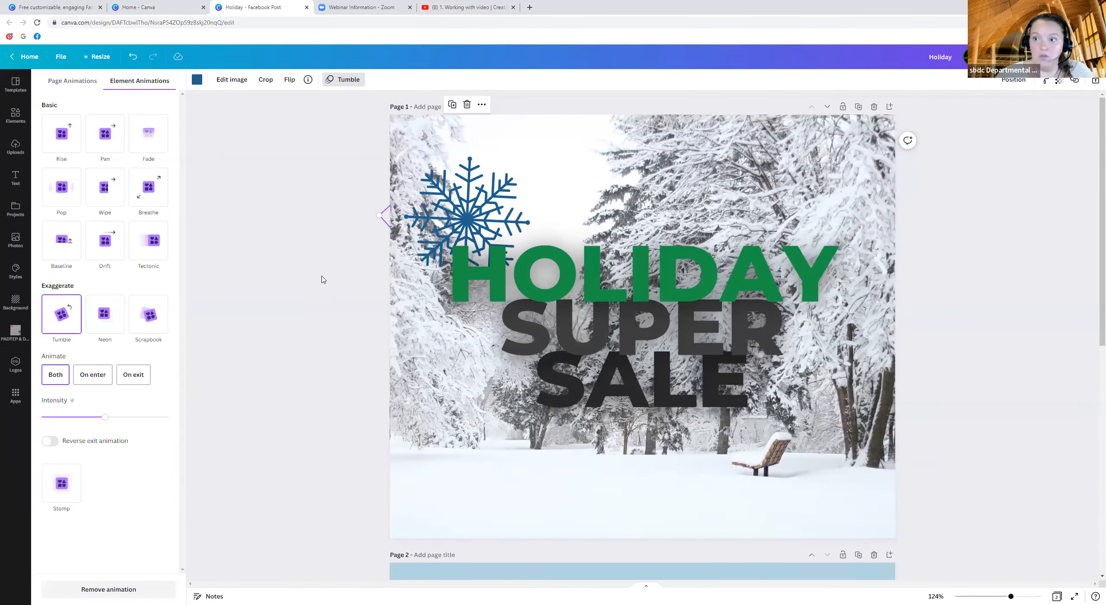
left_click(321, 314)
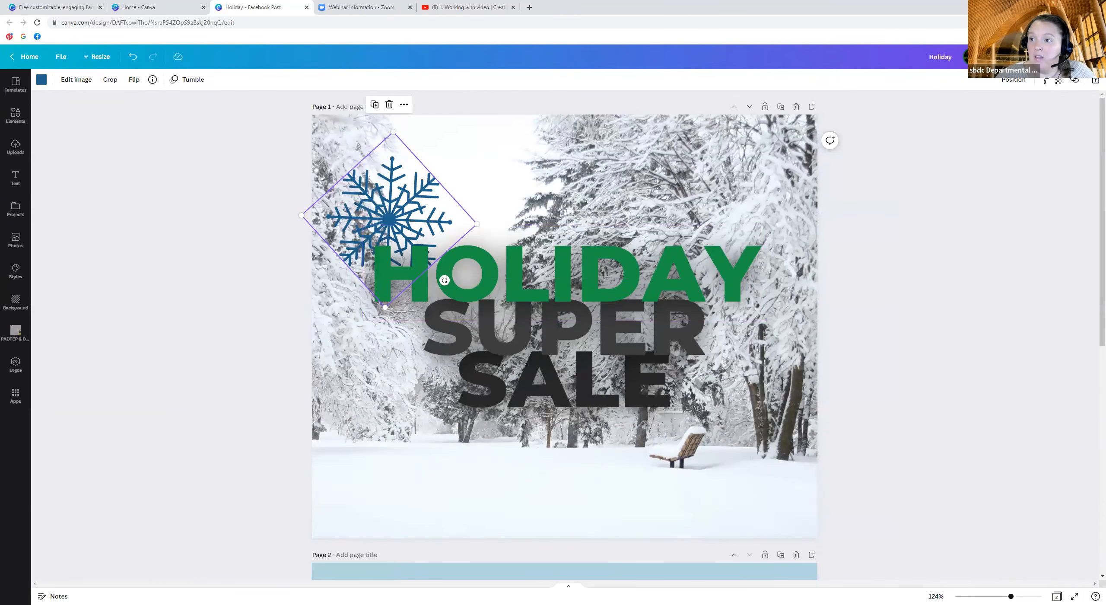
Set the design's download options to the GIF file type with only page 1 included.
left_click(1083, 56)
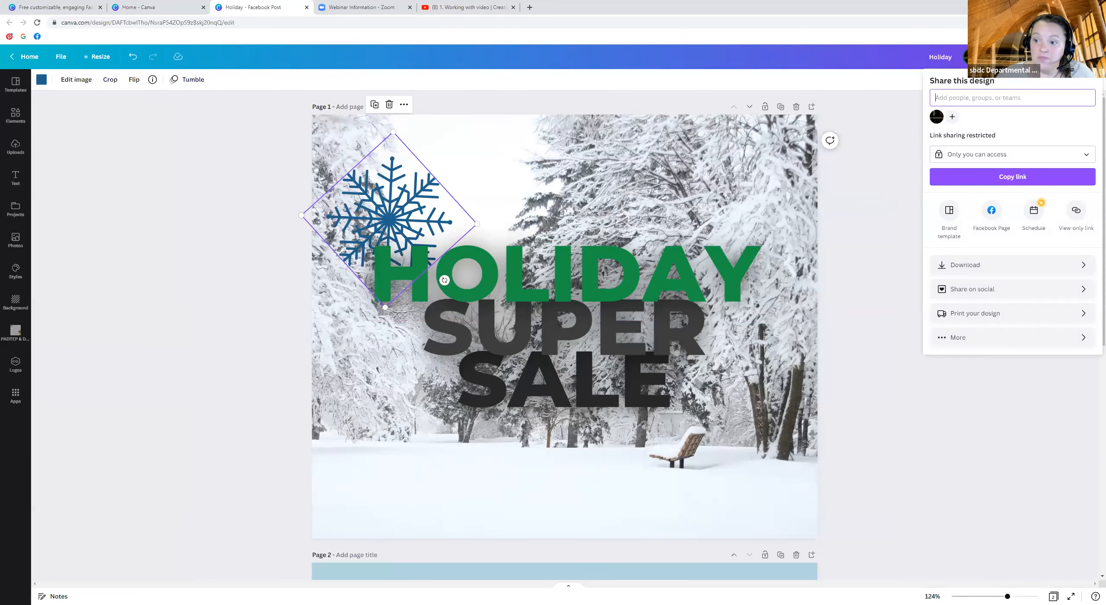
left_click(980, 271)
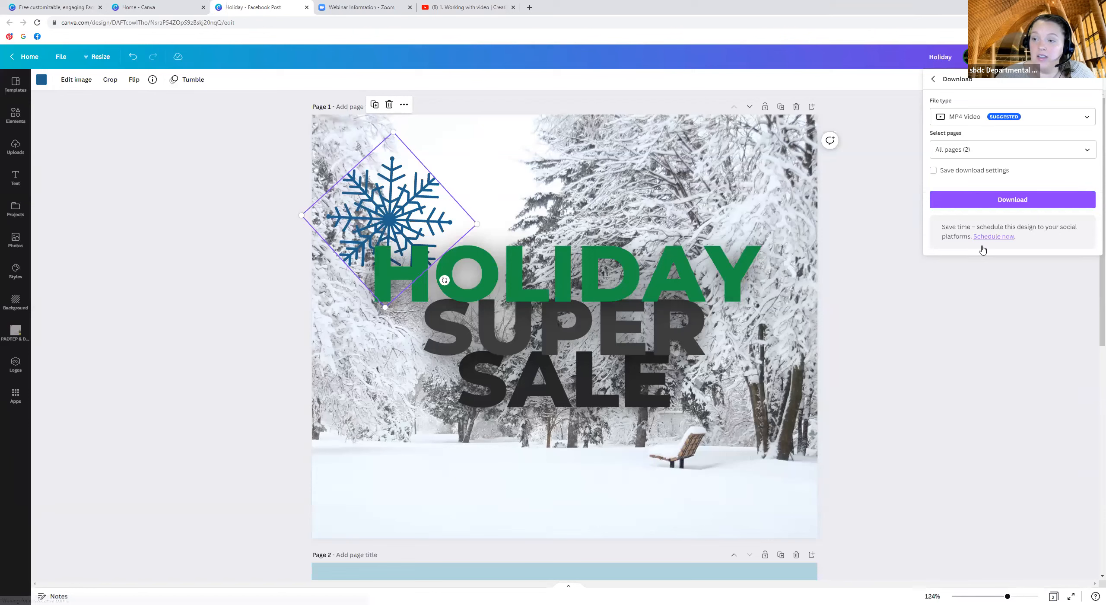
left_click(975, 118)
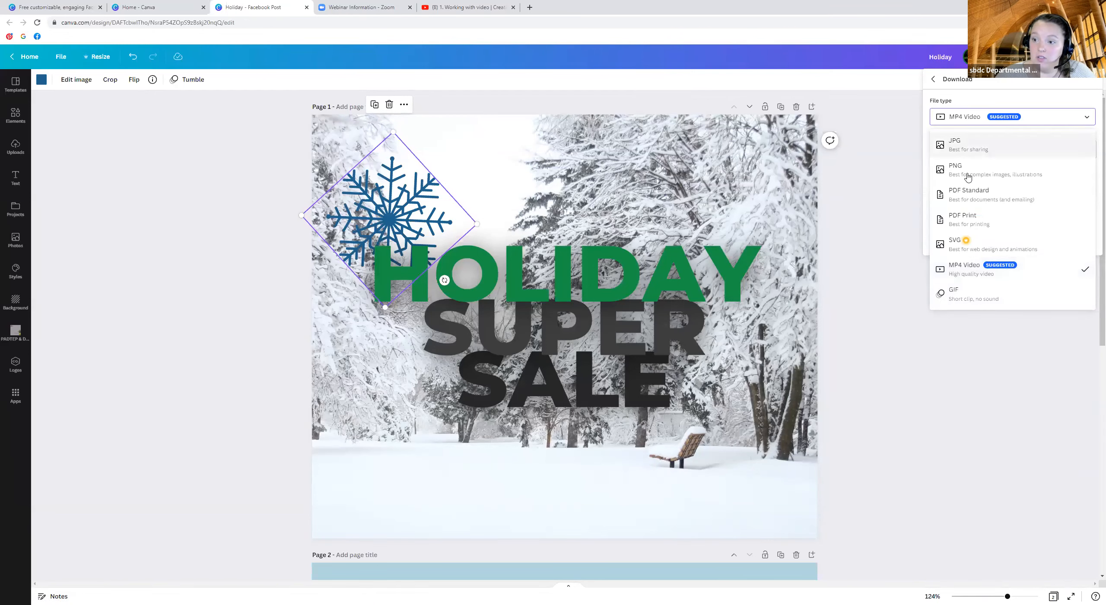
left_click(969, 303)
left_click(970, 151)
left_click(1071, 174)
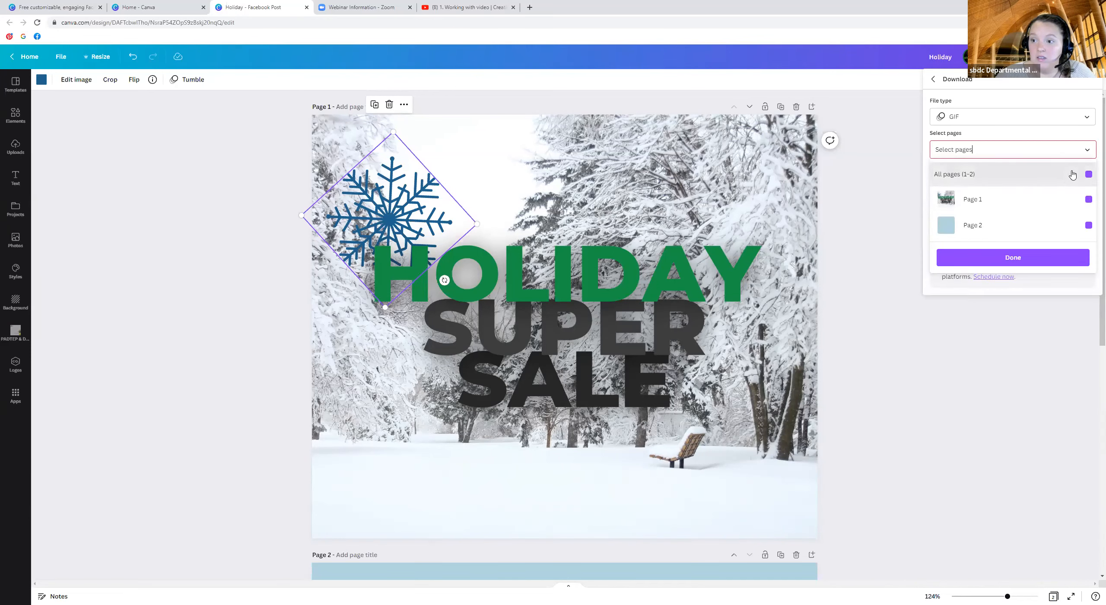
left_click(1045, 198)
left_click(976, 356)
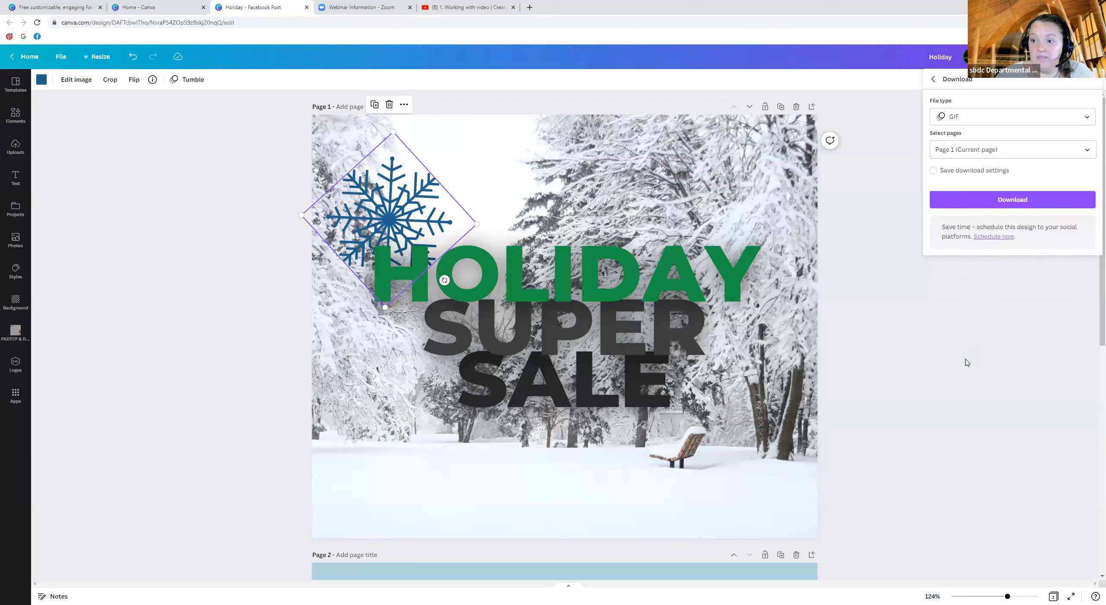
Delete the blank page 2 and return to the download options with GIF as the file type.
left_click(795, 555)
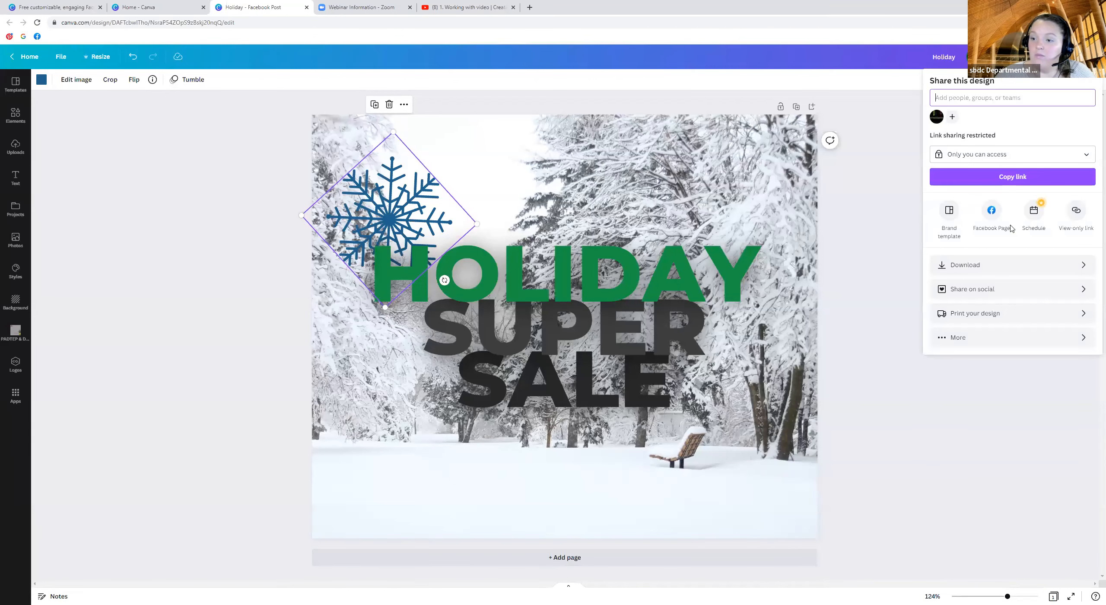
left_click(1006, 276)
left_click(952, 298)
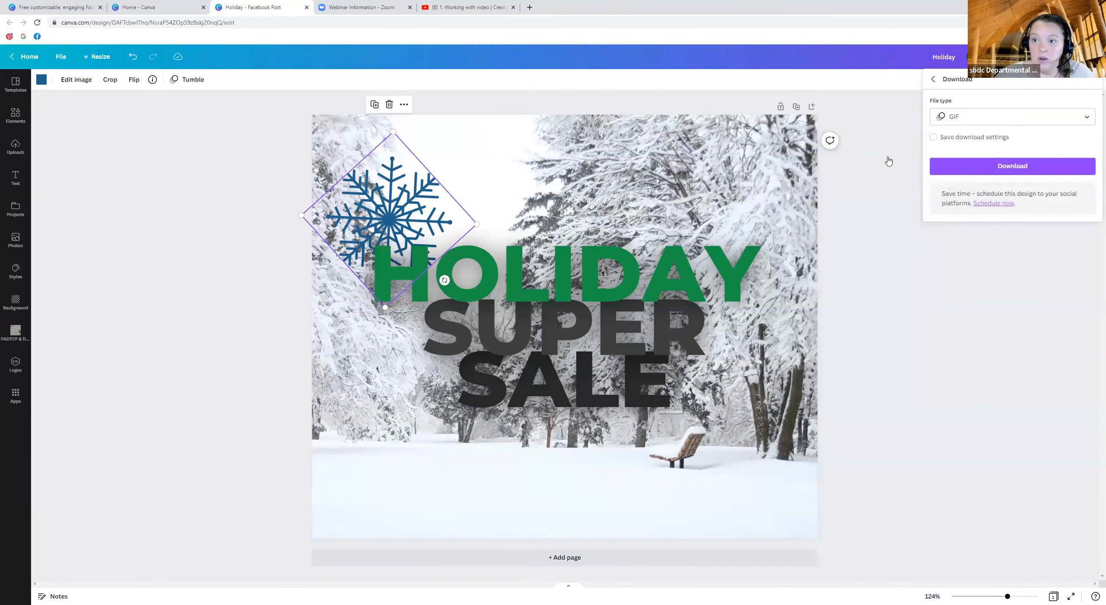
left_click(1016, 172)
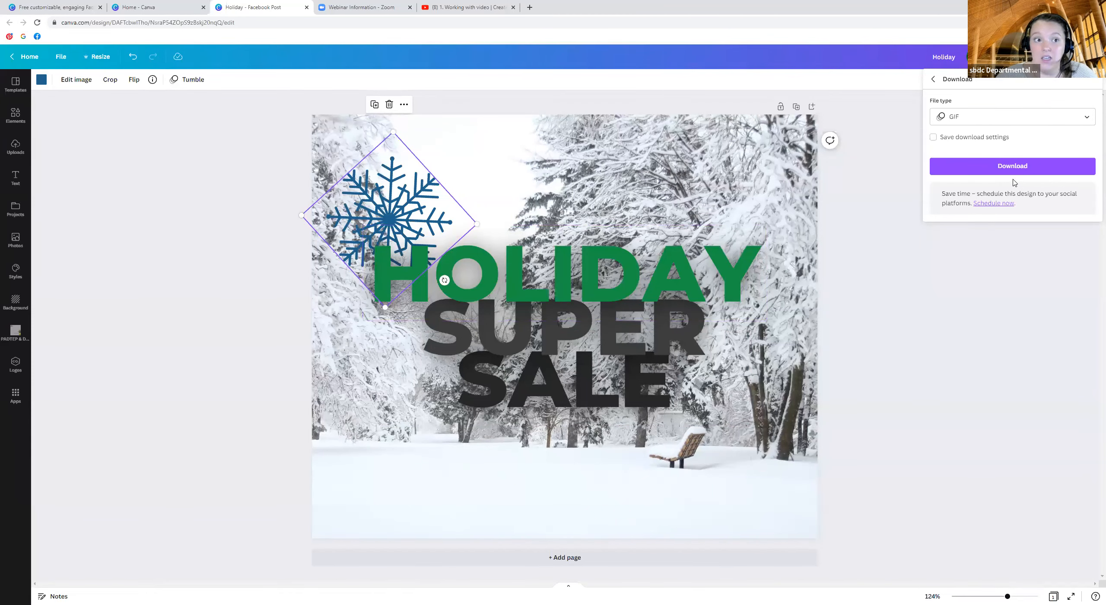
Try JPG and PNG as the download file type, and close the download options without exporting.
left_click(1051, 122)
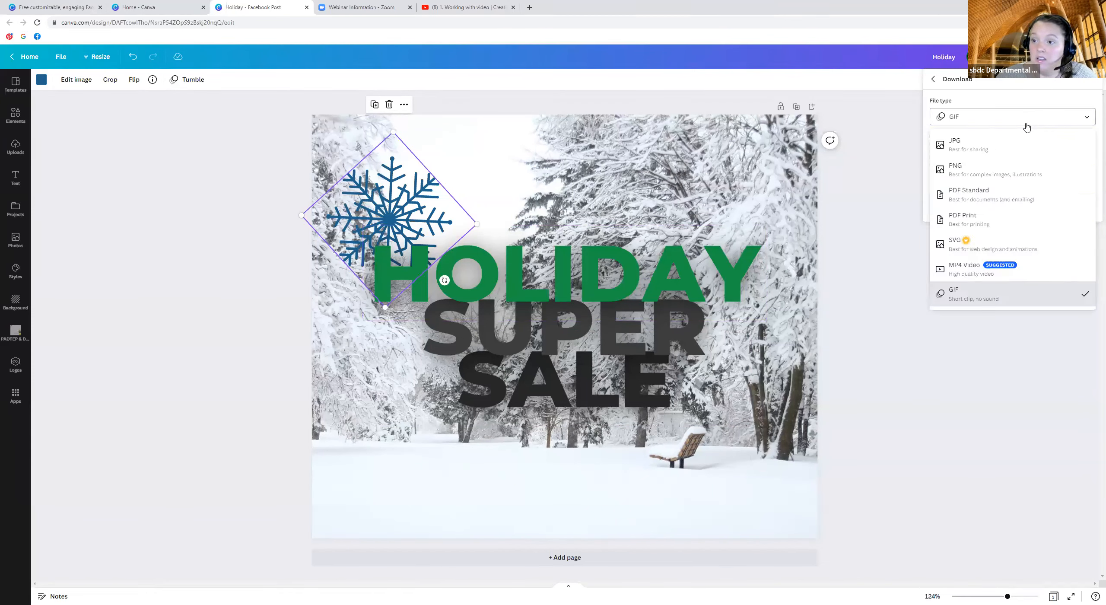
left_click(972, 156)
left_click(994, 117)
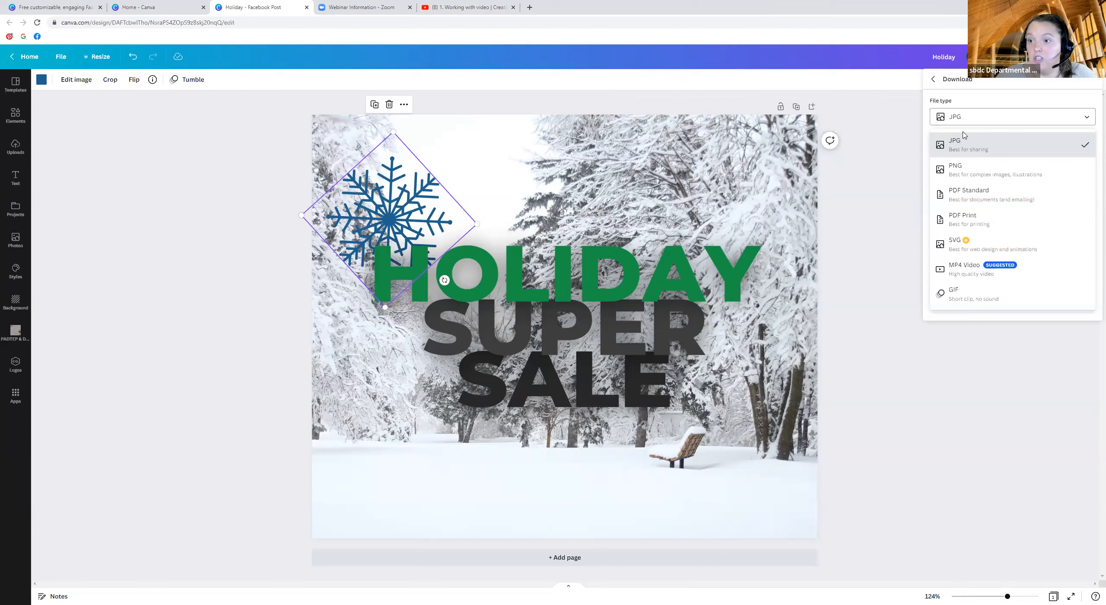
left_click(955, 169)
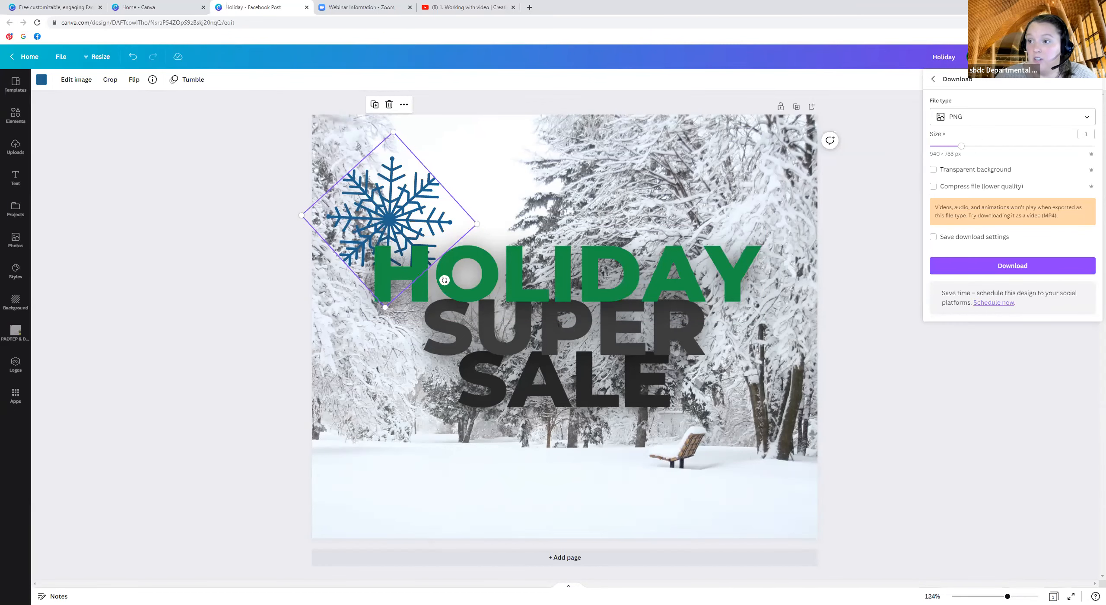
left_click(894, 155)
Reopen the download options, review the available file types with MP4 Video selected, and close them.
left_click(1082, 57)
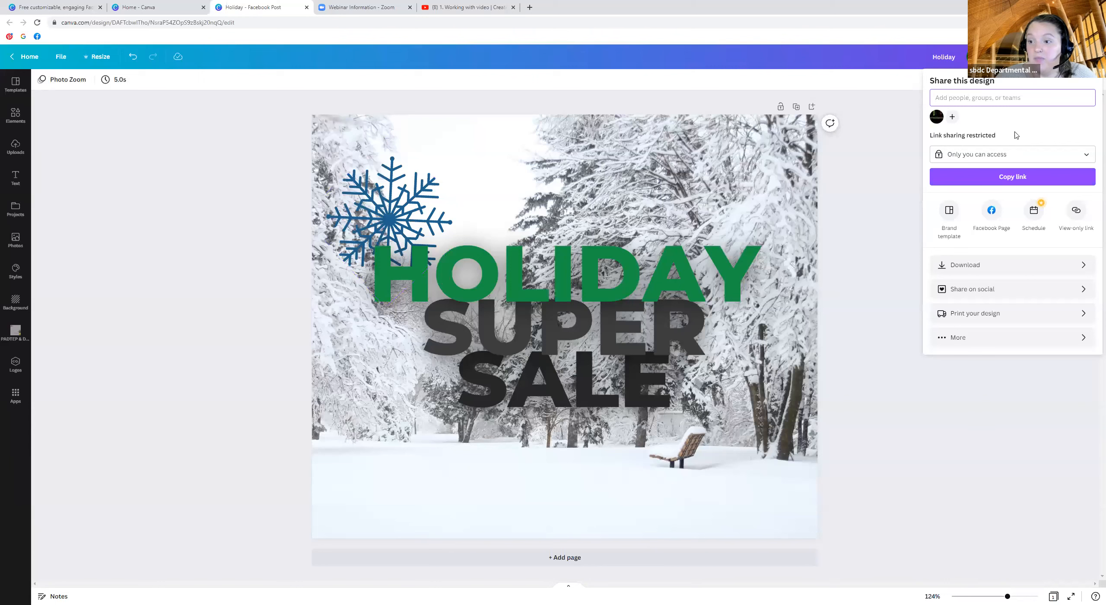
left_click(990, 267)
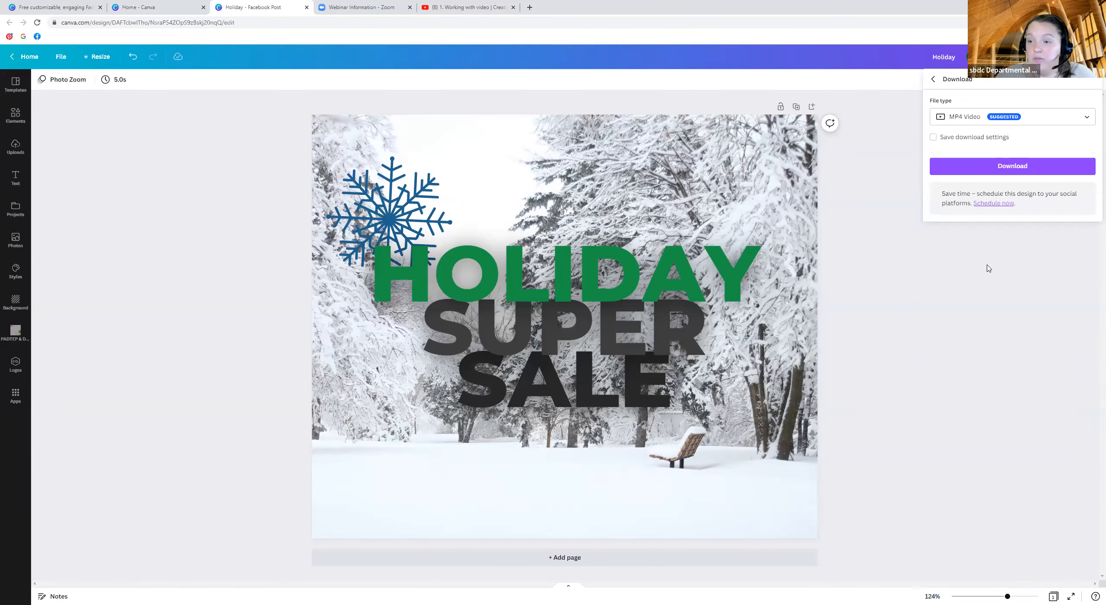
left_click(994, 117)
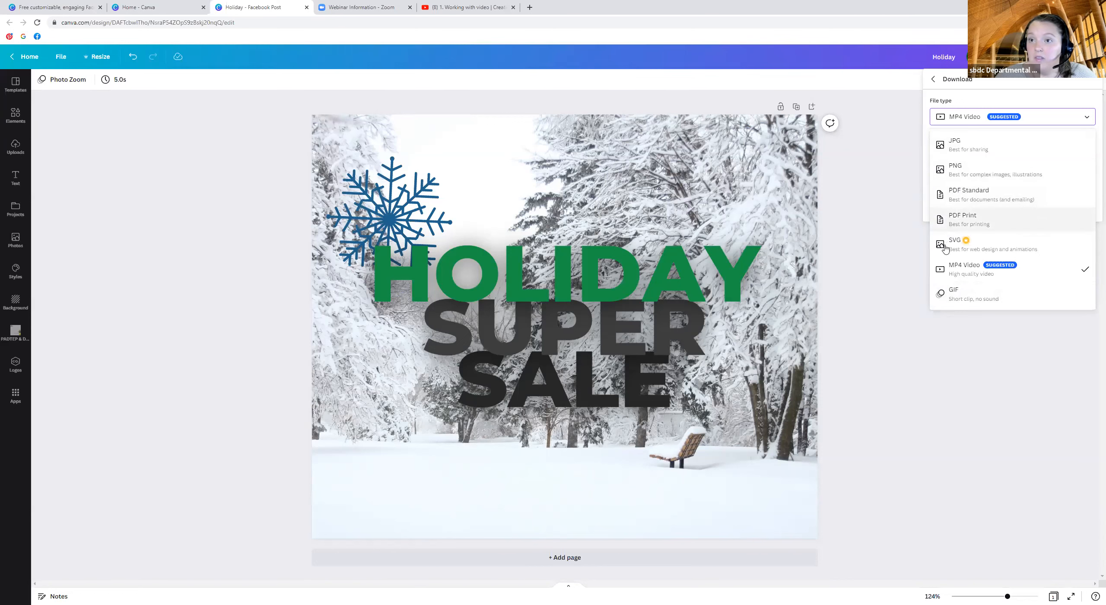
left_click(896, 271)
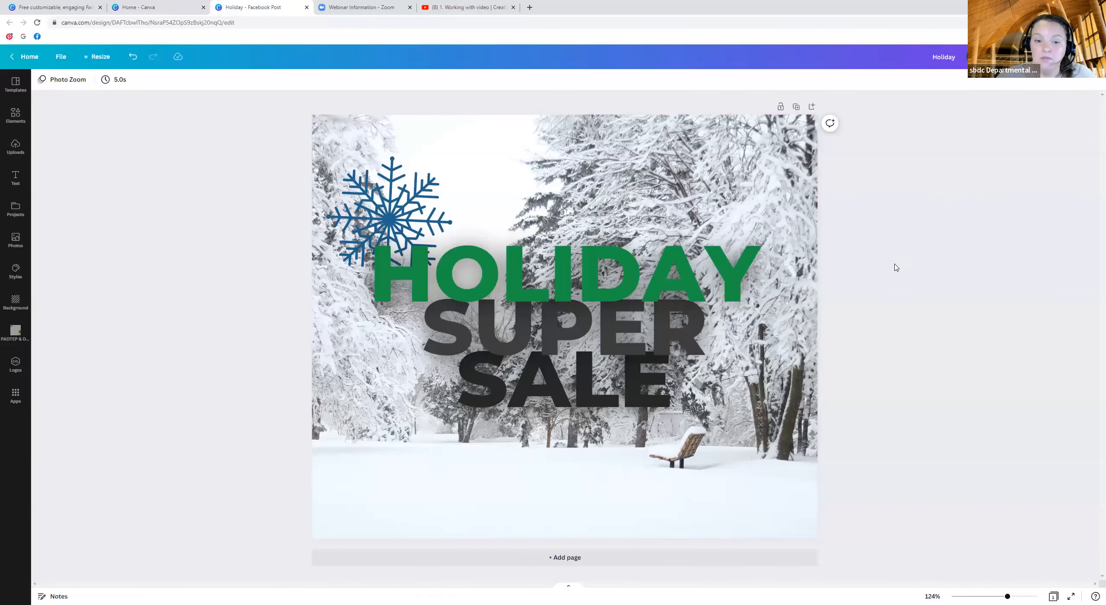
Browse the text animations for the HOLIDAY heading, and apply the Scrapbook page animation to the whole page.
left_click(477, 260)
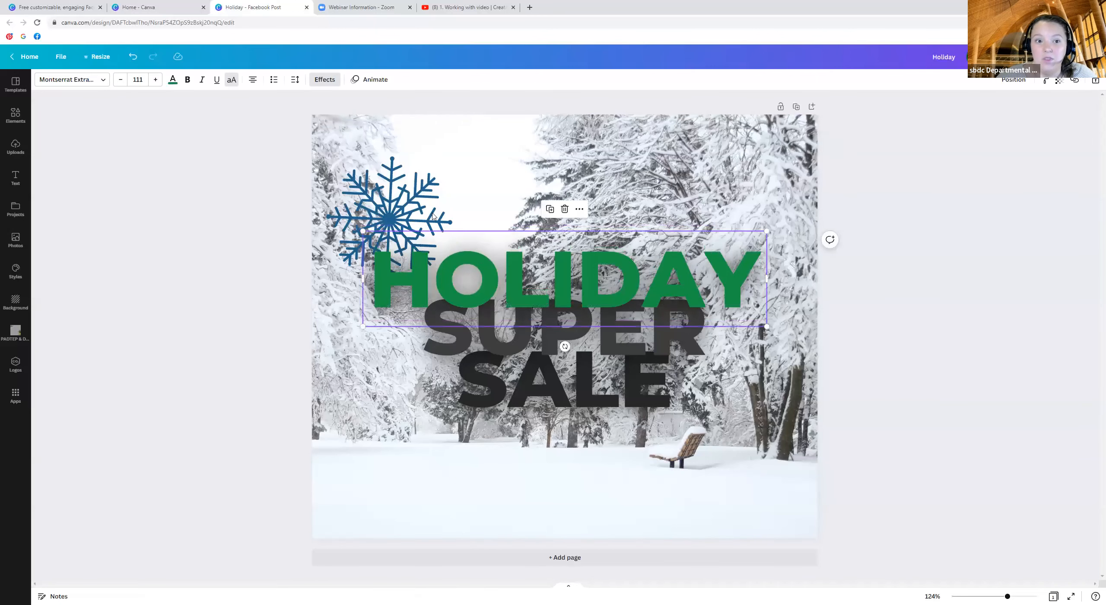
left_click(369, 79)
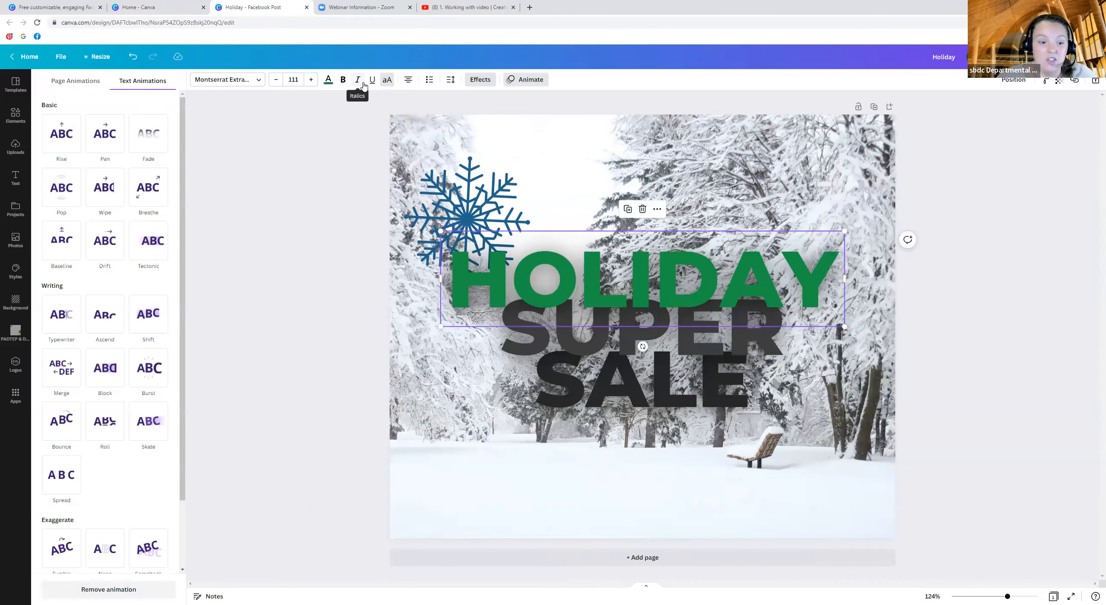
scroll(108, 293, "down", 1)
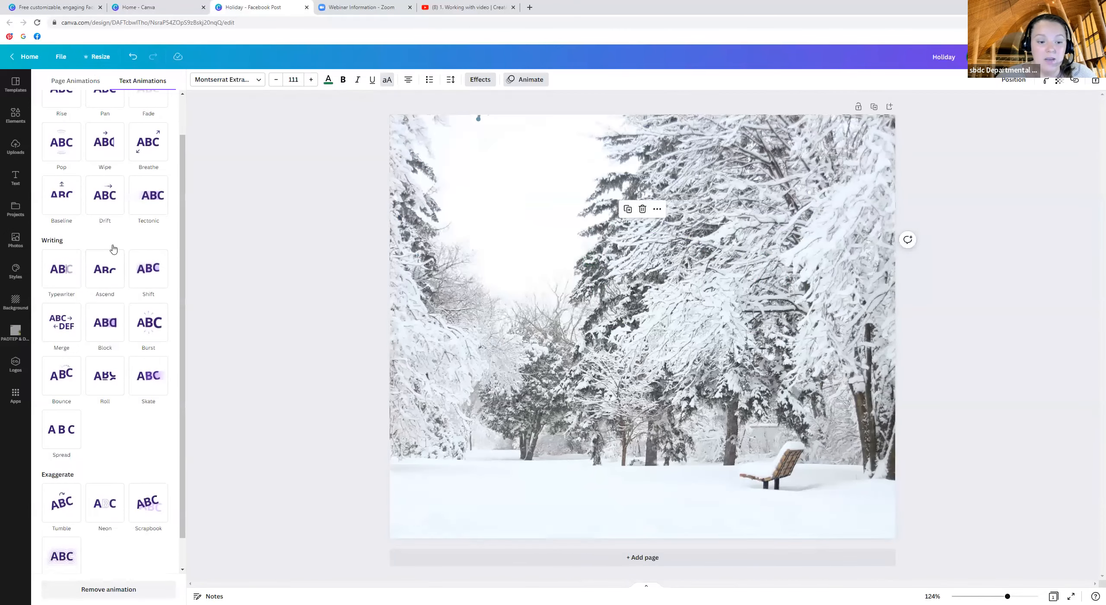
scroll(110, 255, "down", 1)
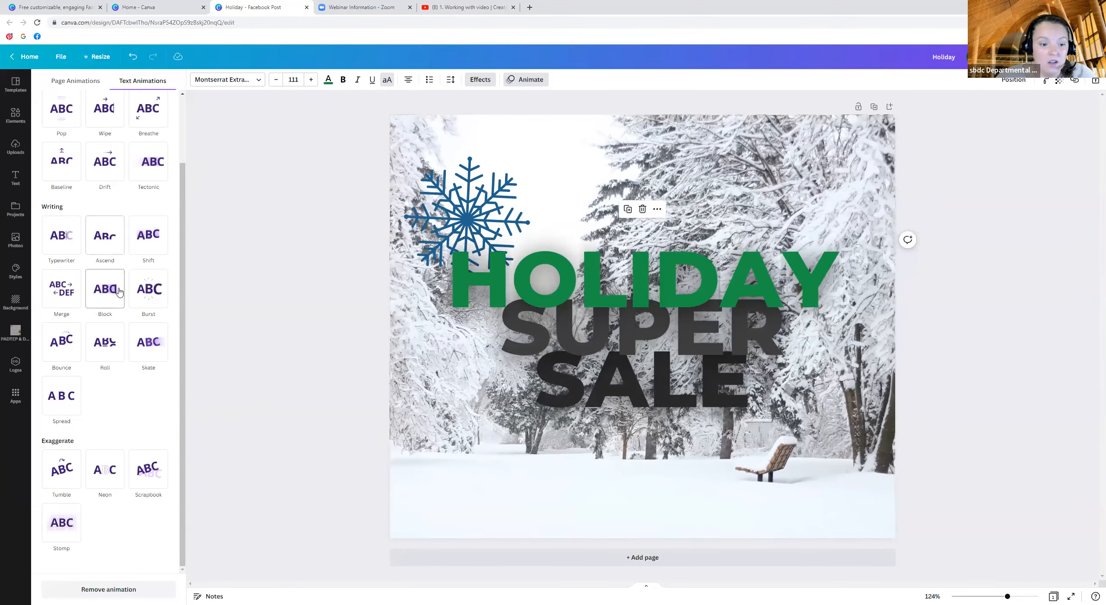
scroll(115, 281, "up", 2)
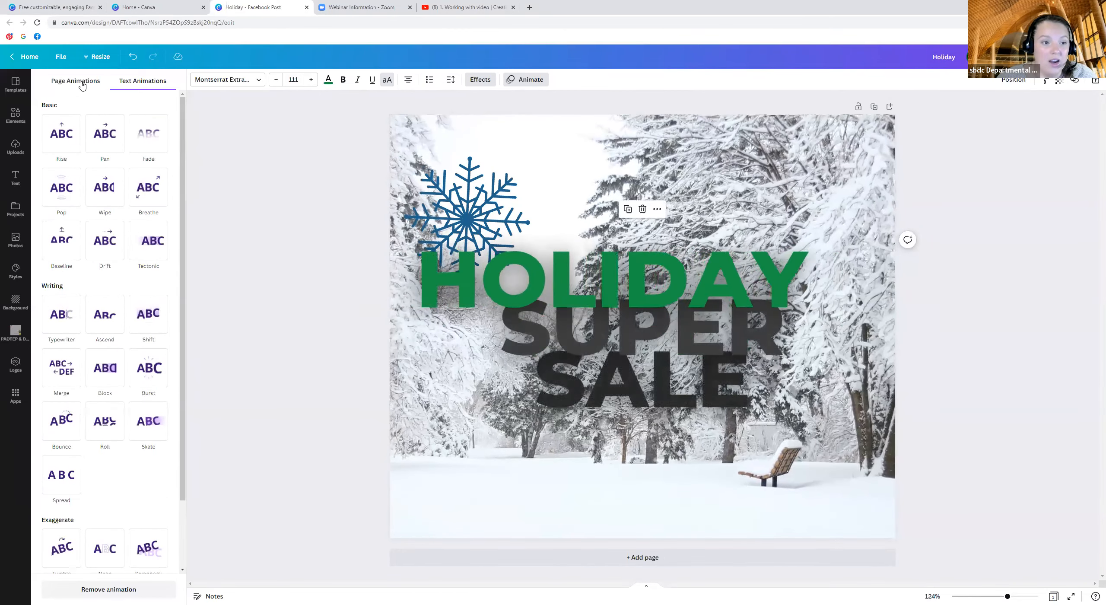
left_click(82, 86)
scroll(134, 423, "down", 3)
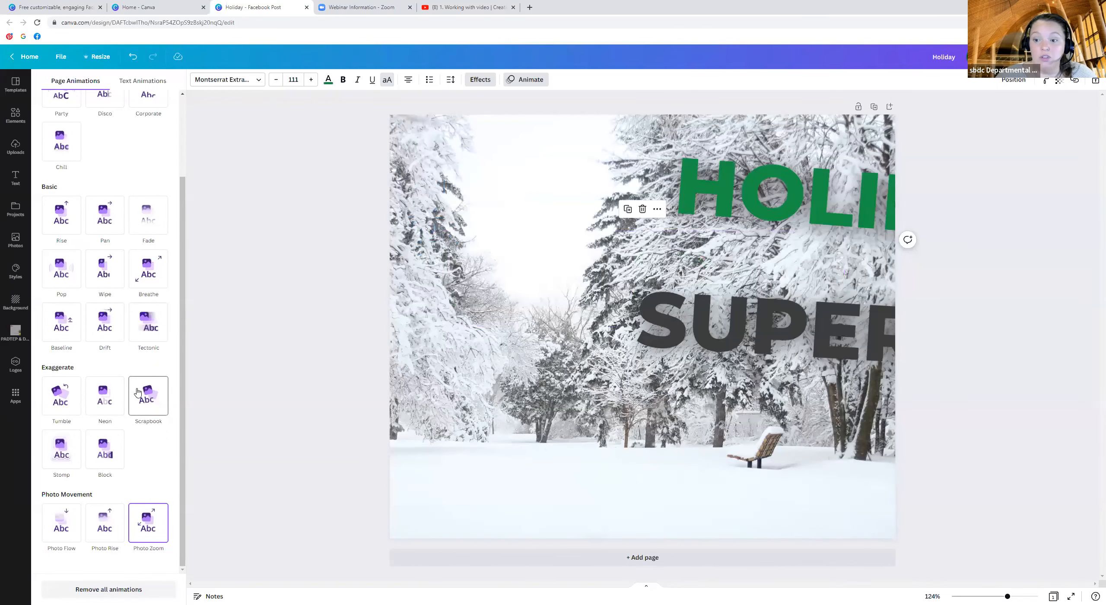
left_click(138, 392)
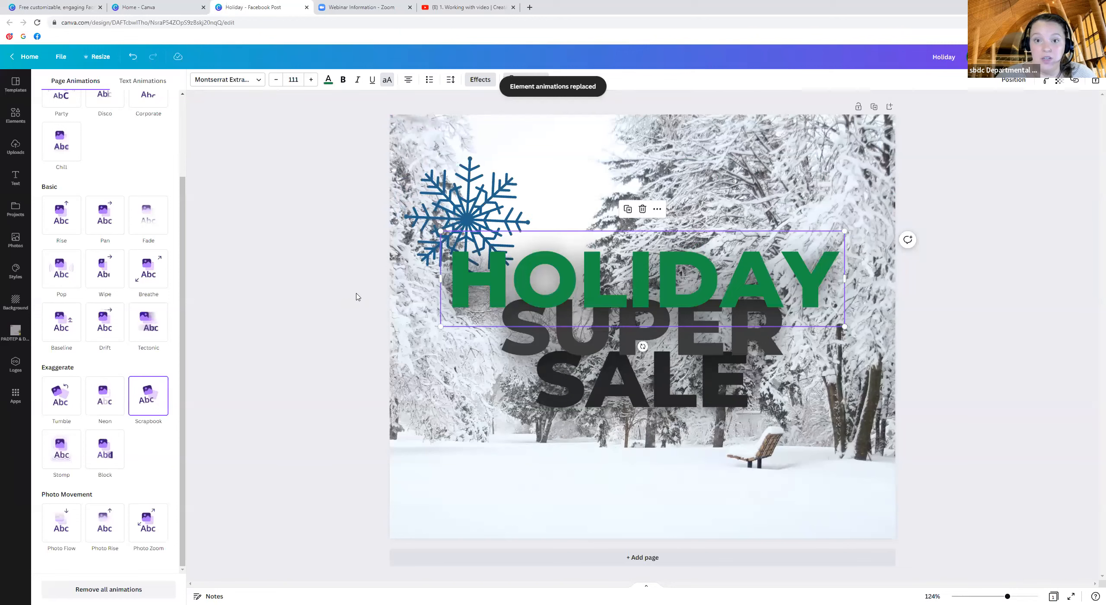
left_click(339, 308)
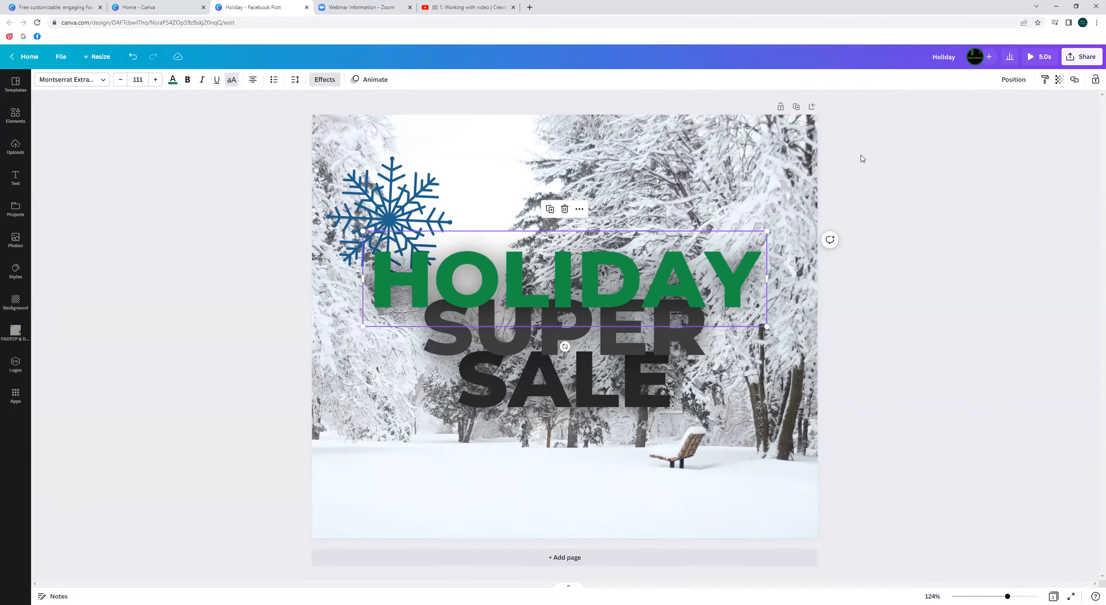
Examine the file types offered for downloading the animated design, and close the download options without exporting.
left_click(1082, 57)
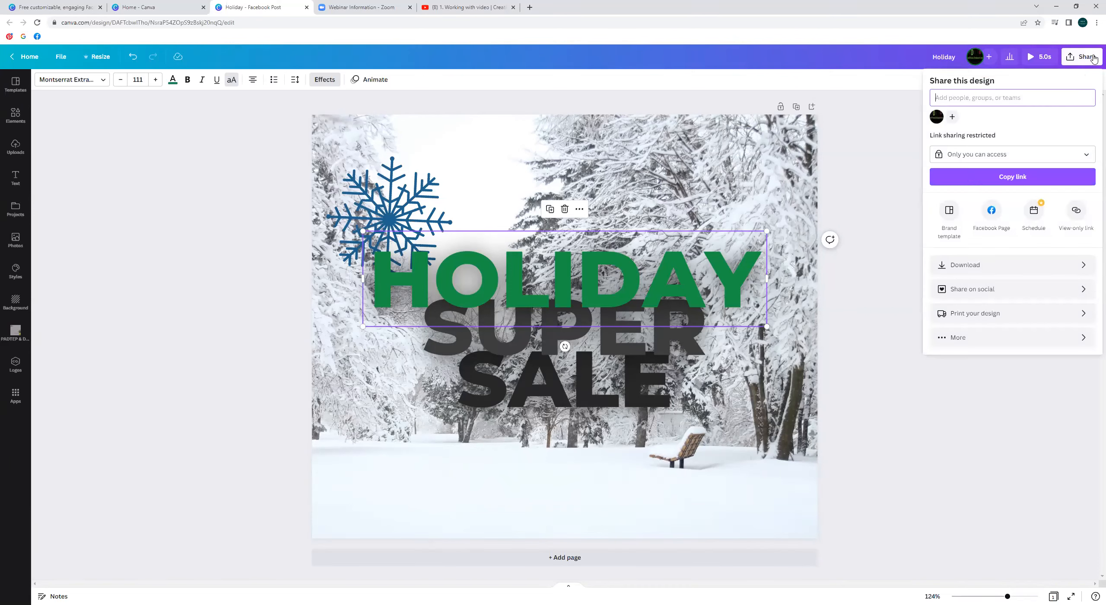
left_click(1006, 266)
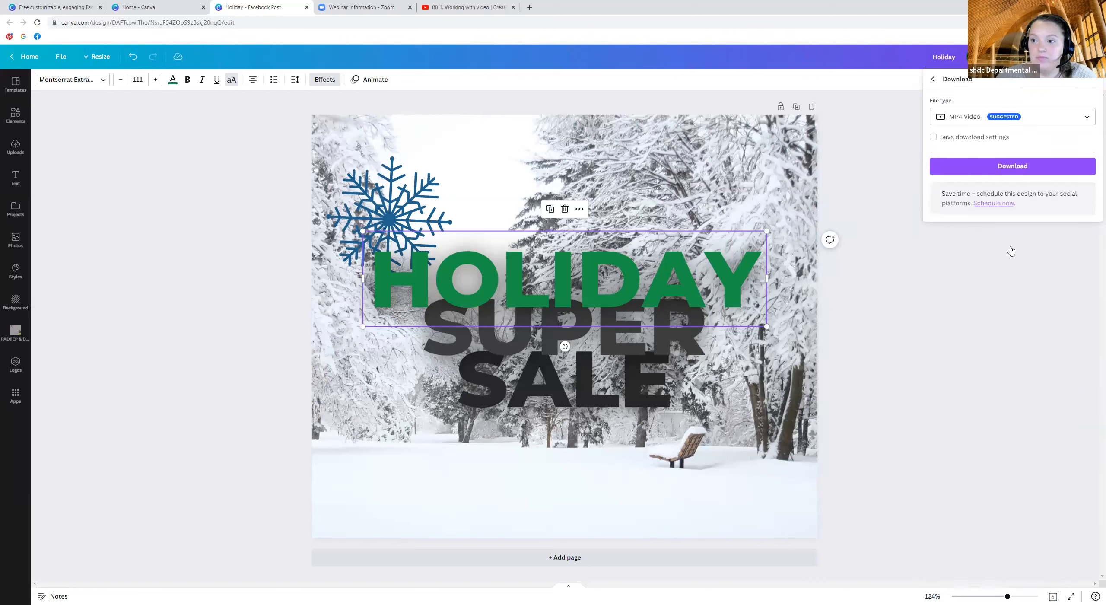
left_click(1030, 119)
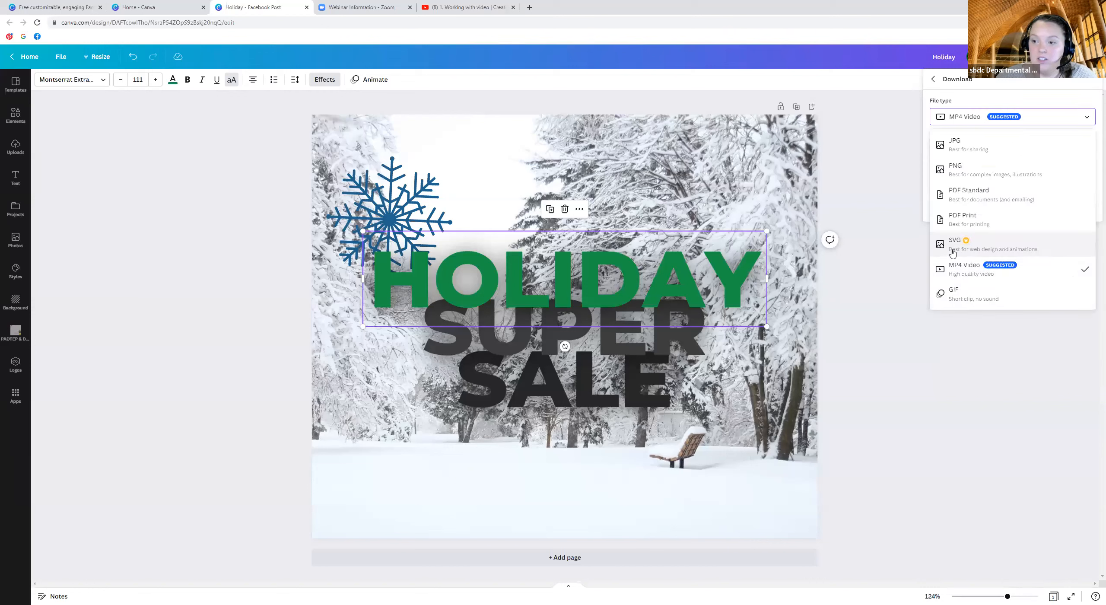
left_click(873, 258)
left_click(832, 375)
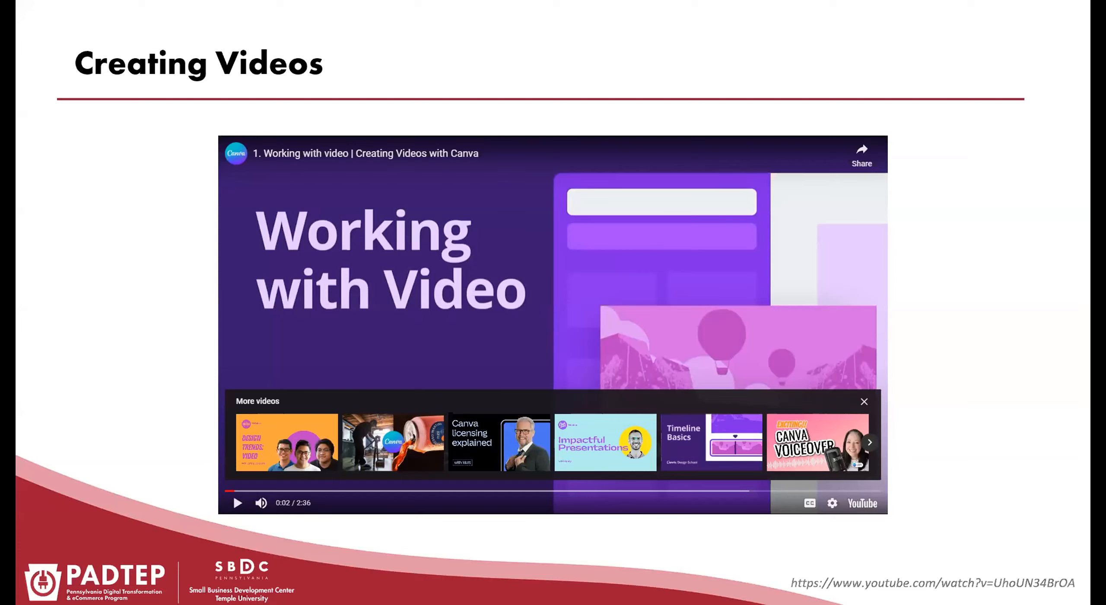
key("space")
key("Right")
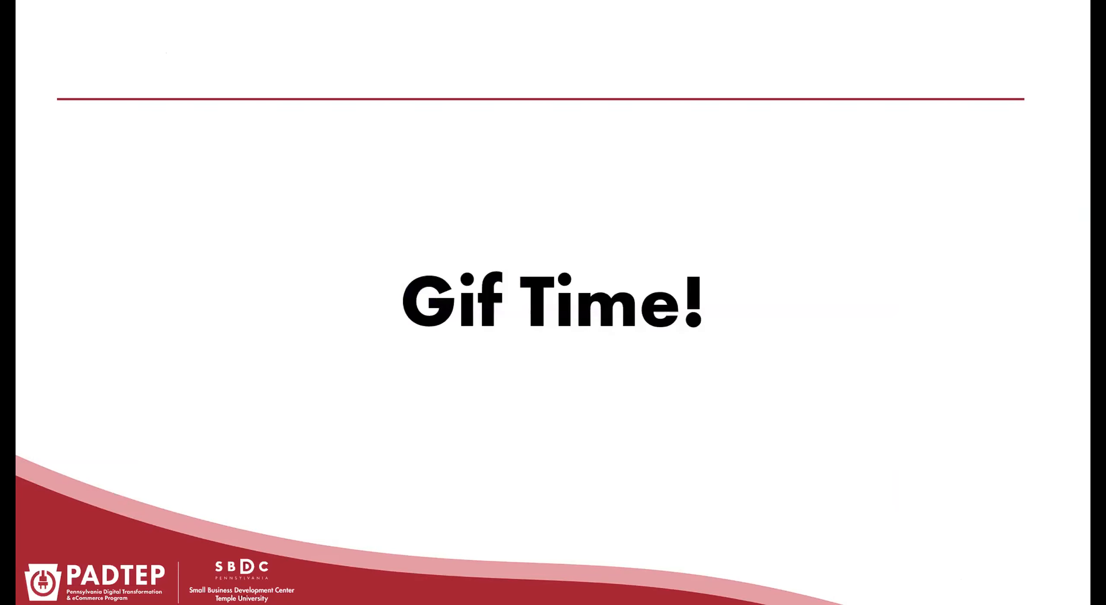